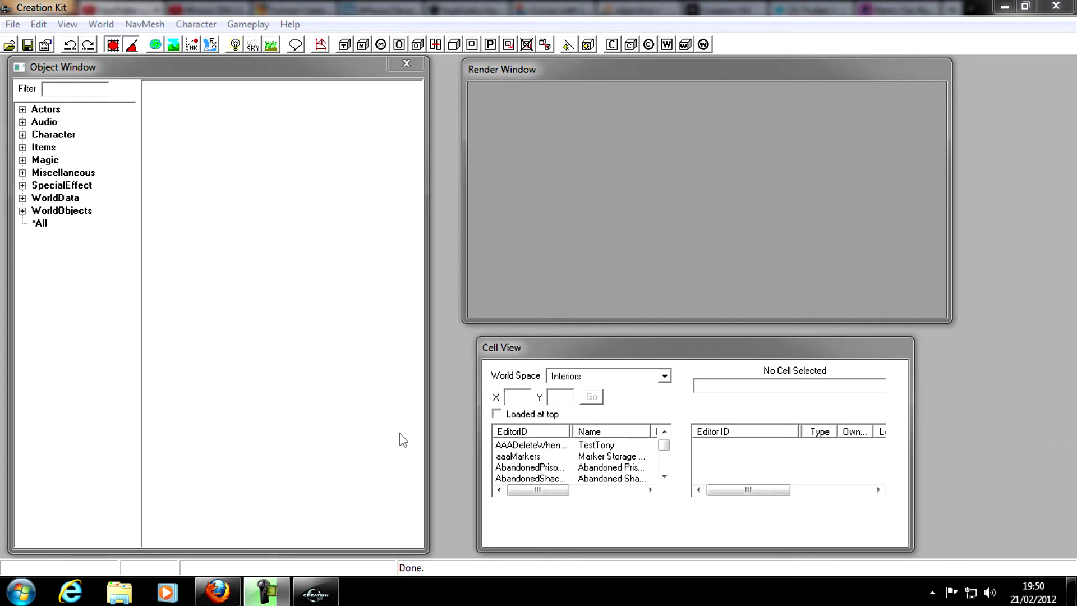
{"action": "left_click", "coordinate": [12, 24]}
{"action": "left_click", "coordinate": [22, 42]}
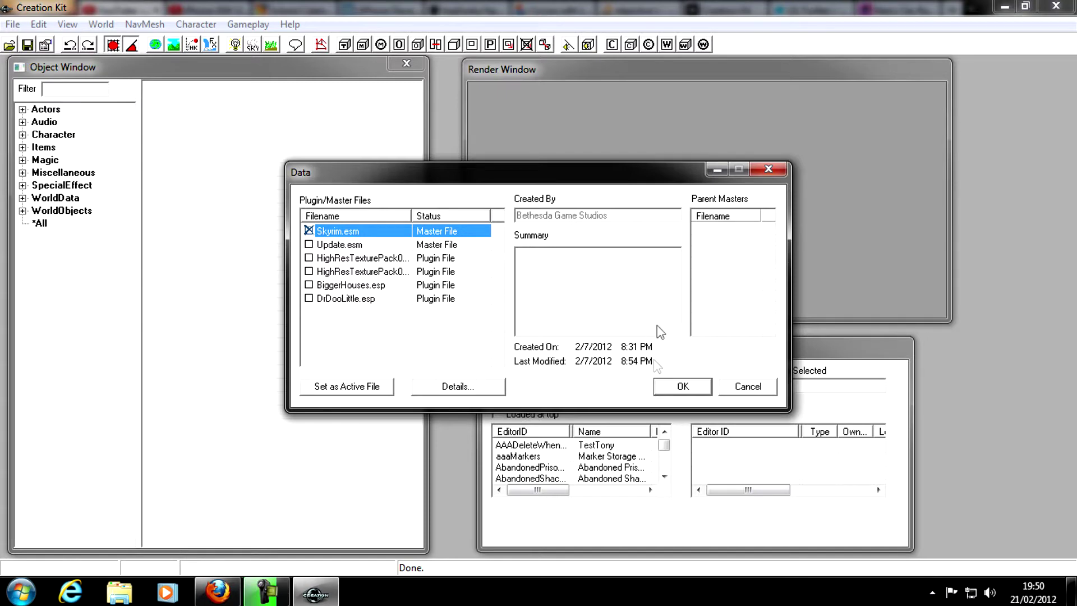
{"action": "left_click", "coordinate": [750, 387]}
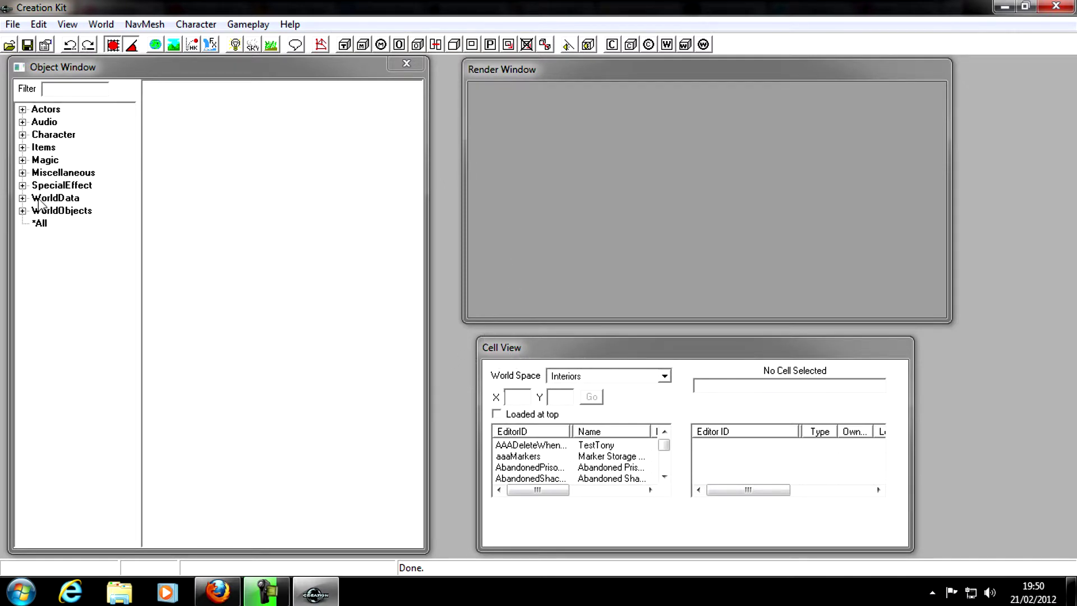
List the containers under WorldObjects and filter them by "chest".
{"action": "left_click", "coordinate": [22, 211]}
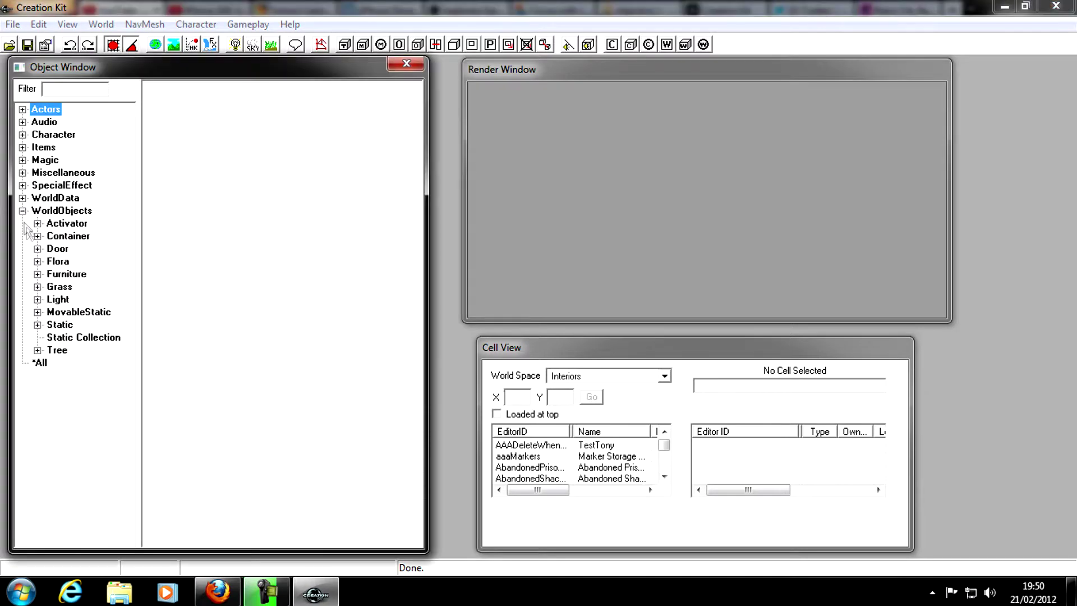
{"action": "left_click", "coordinate": [64, 236]}
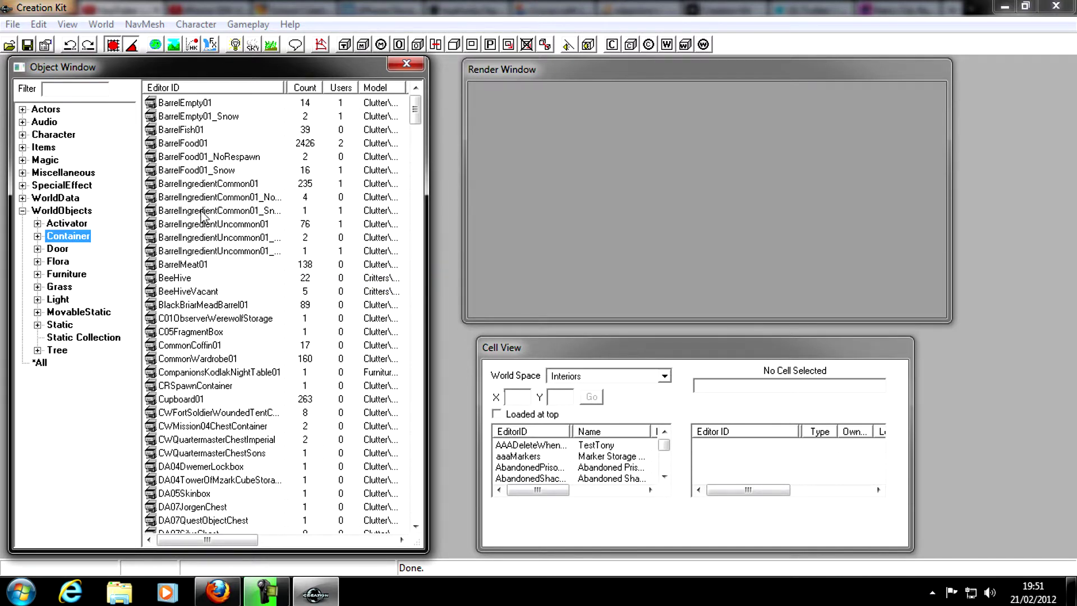
{"action": "left_click", "coordinate": [52, 91]}
{"action": "type", "text": "chest"}
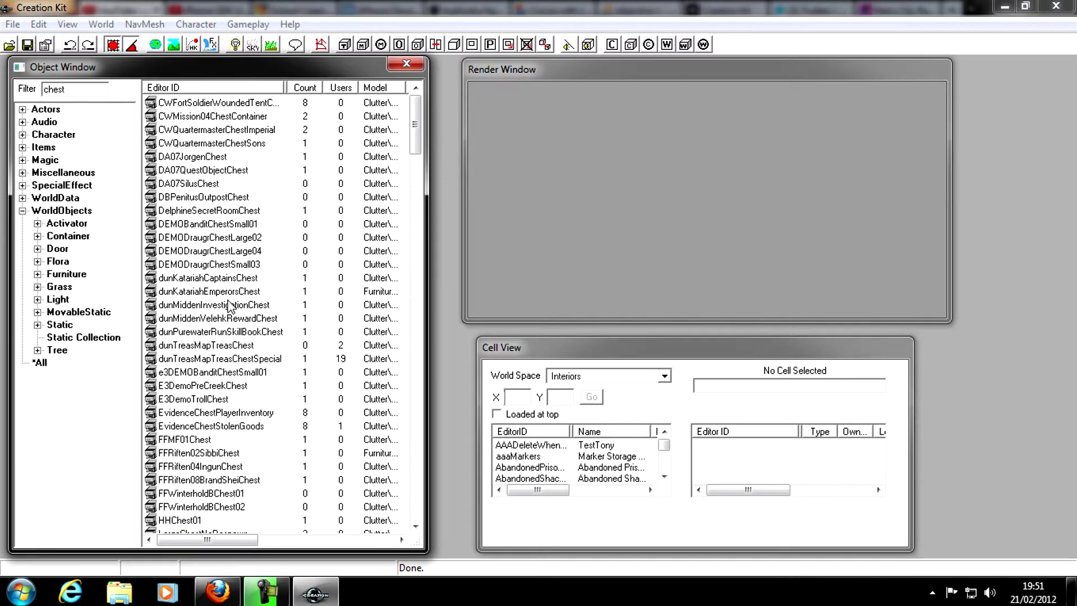
Duplicate the WEMerchantChest container near the end of the filtered list.
{"action": "left_click_drag", "start_coordinate": [415, 127], "coordinate": [404, 497]}
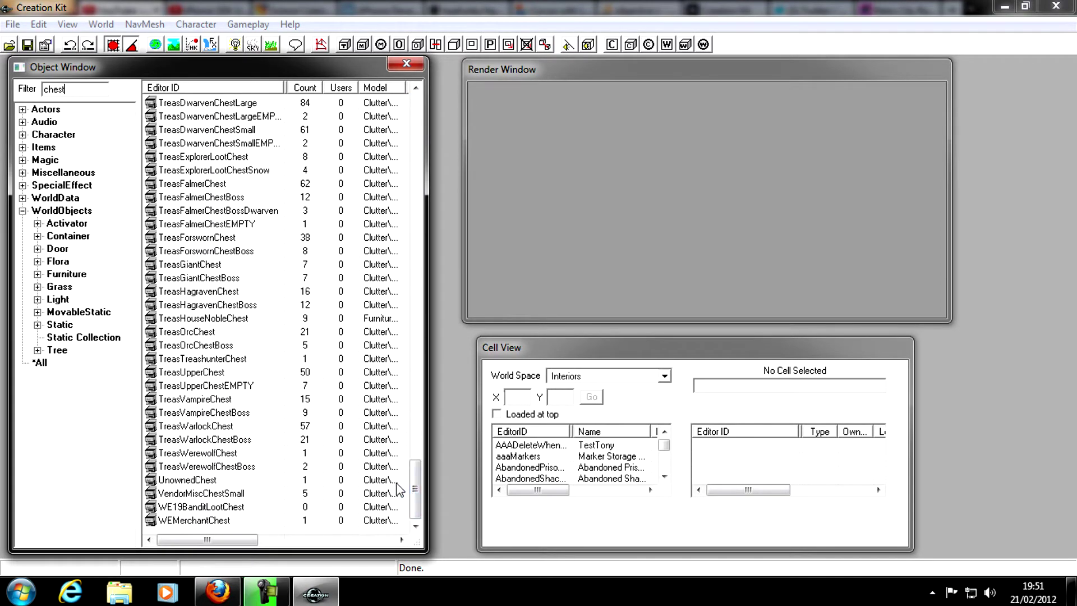
{"action": "right_click", "coordinate": [211, 523]}
{"action": "left_click", "coordinate": [255, 391]}
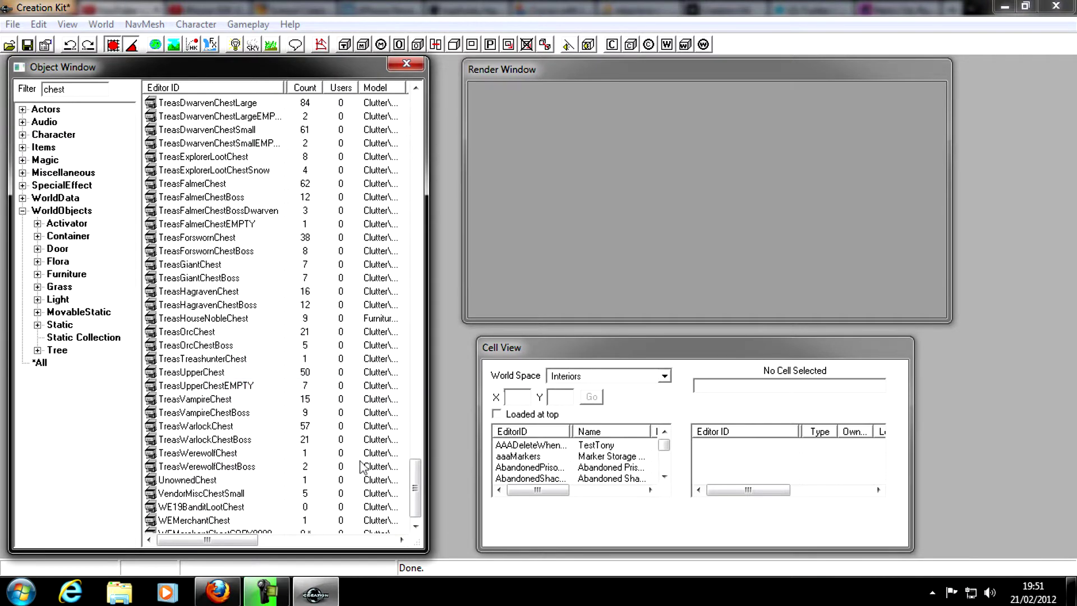
Edit the duplicated WEMerchantChest, setting its ID to MODMerchantChest and putting the owner's first name in possessive form before "Chest" in its name.
{"action": "scroll", "coordinate": [412, 499], "scroll_direction": "down", "scroll_amount": 1}
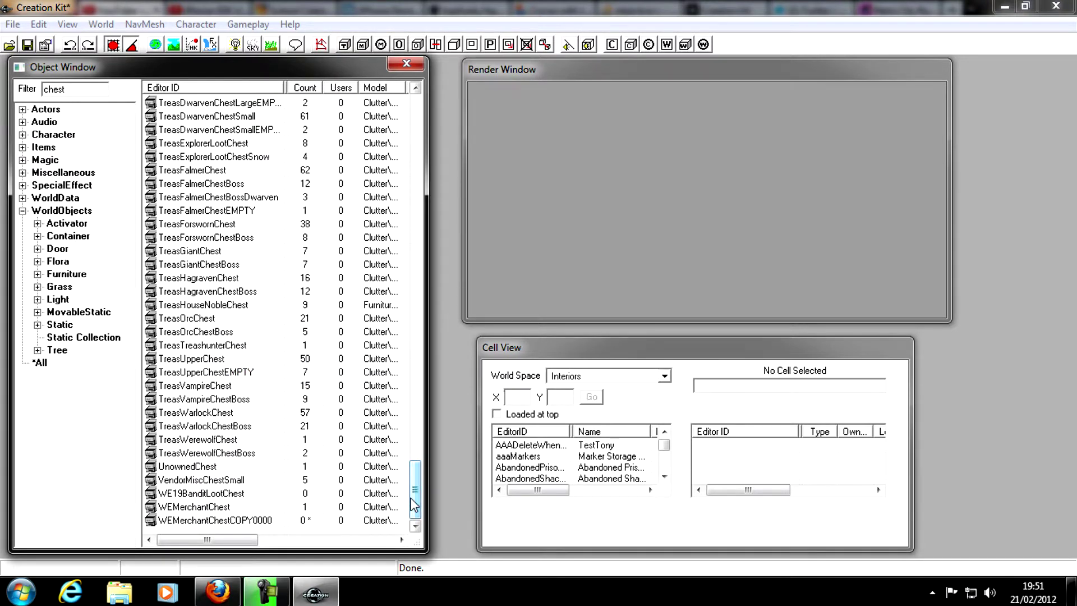
{"action": "right_click", "coordinate": [225, 522]}
{"action": "left_click", "coordinate": [305, 368]}
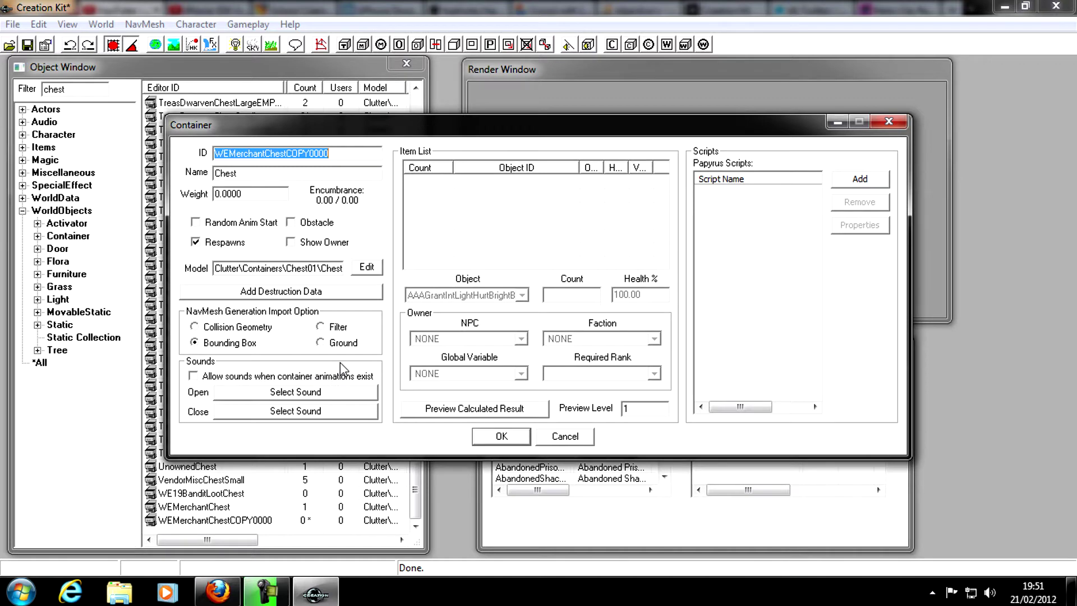
{"action": "type", "text": "MOD"}
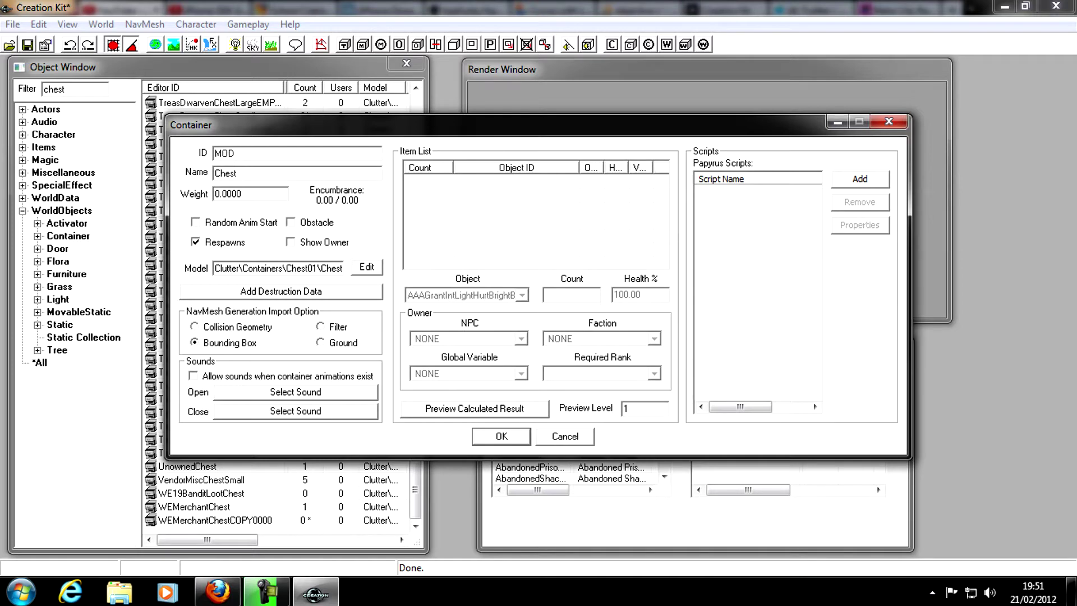
{"action": "type", "text": "MerchantChest"}
{"action": "left_click", "coordinate": [218, 173]}
{"action": "type", "text": "John"}
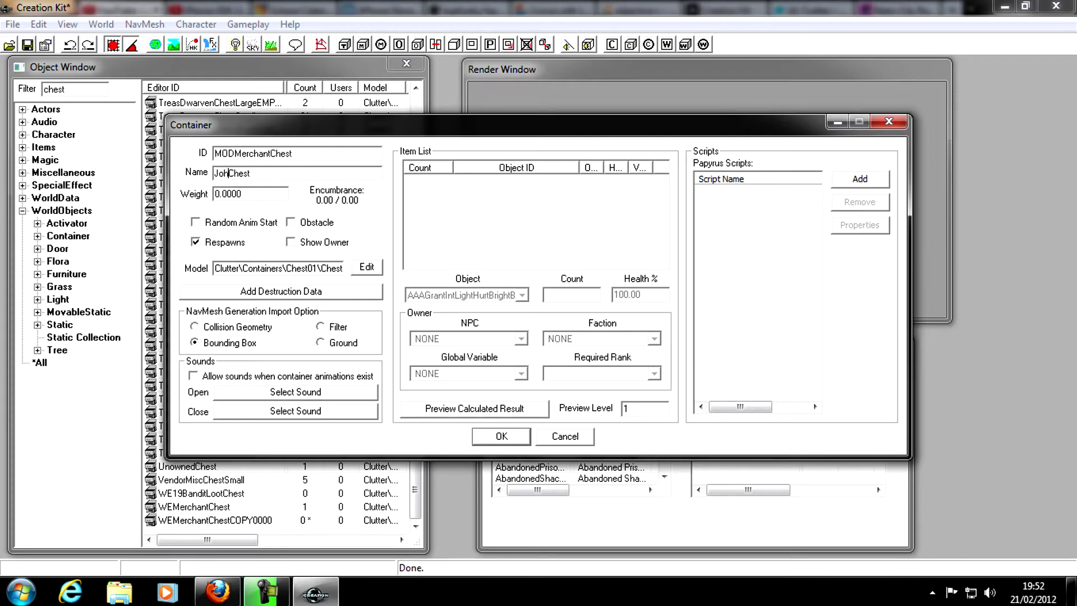
{"action": "type", "text": "'s"}
Add a new entry to the chest's item list and set its object to AkaviriKatana.
{"action": "right_click", "coordinate": [500, 212]}
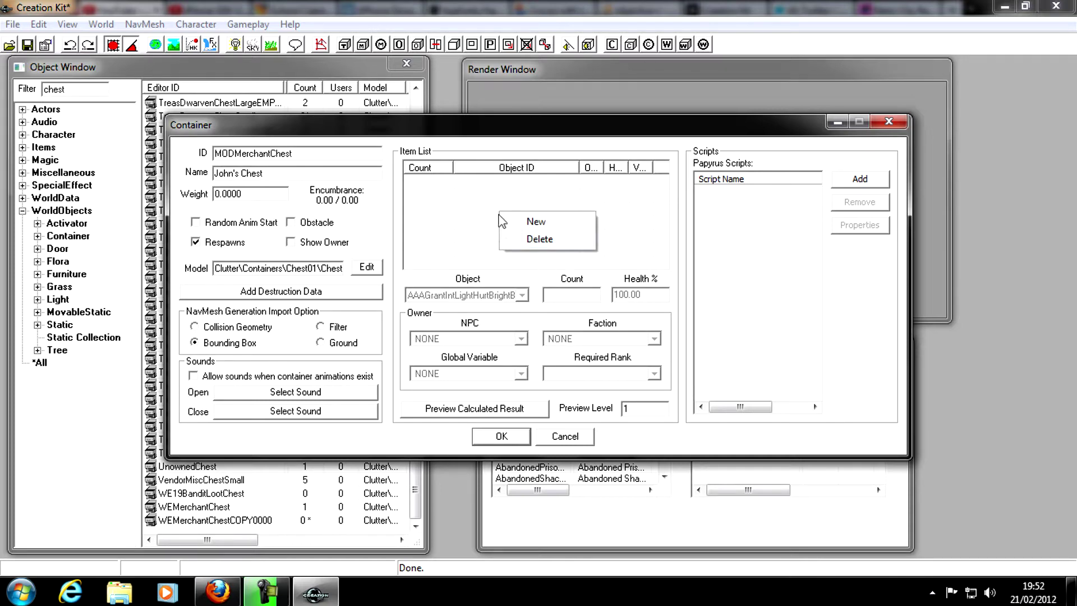
{"action": "left_click", "coordinate": [531, 222]}
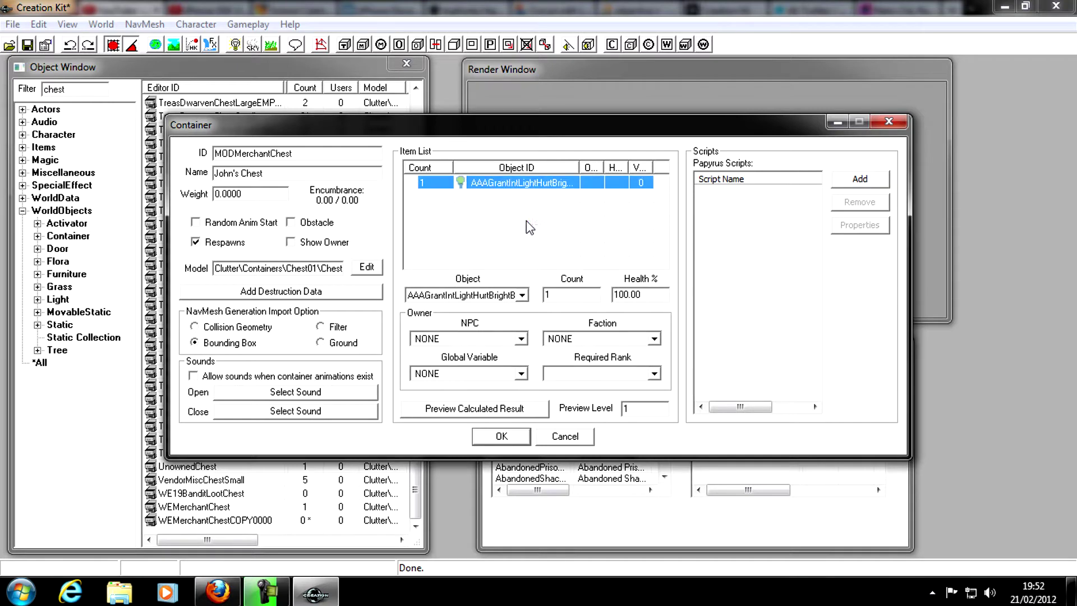
{"action": "left_click", "coordinate": [522, 295]}
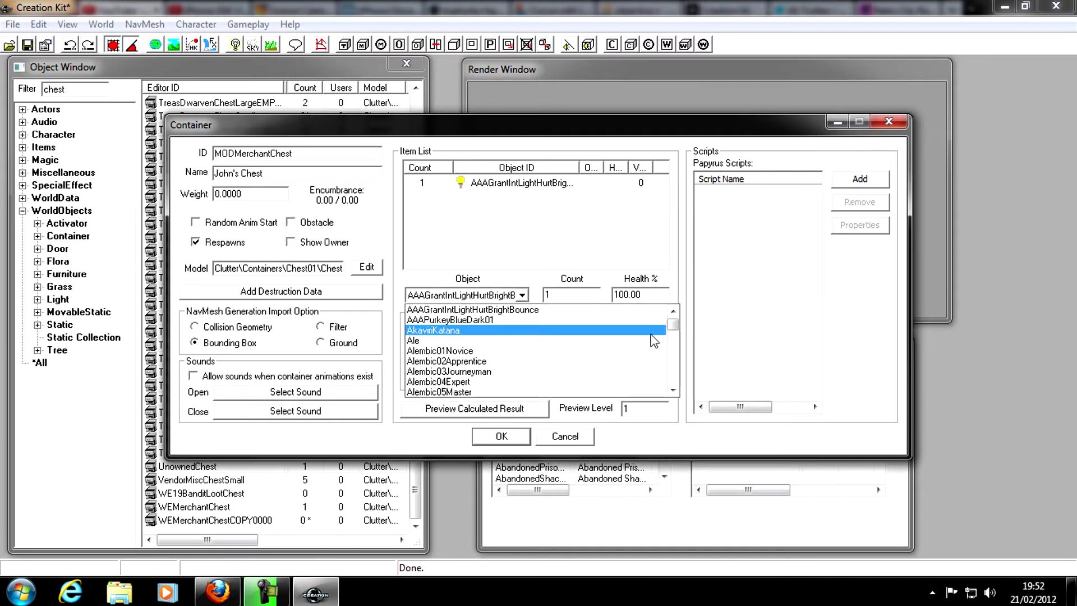
{"action": "left_click", "coordinate": [459, 331]}
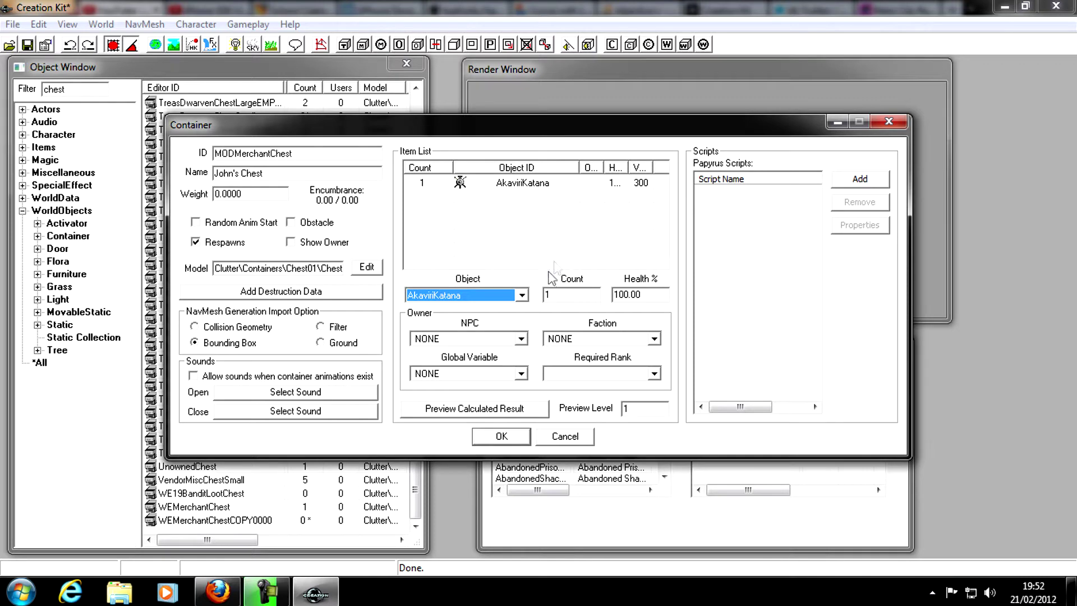
Change the item list entry's object to the leveled list LItemArmorAllSpeciall.
{"action": "left_click", "coordinate": [522, 296]}
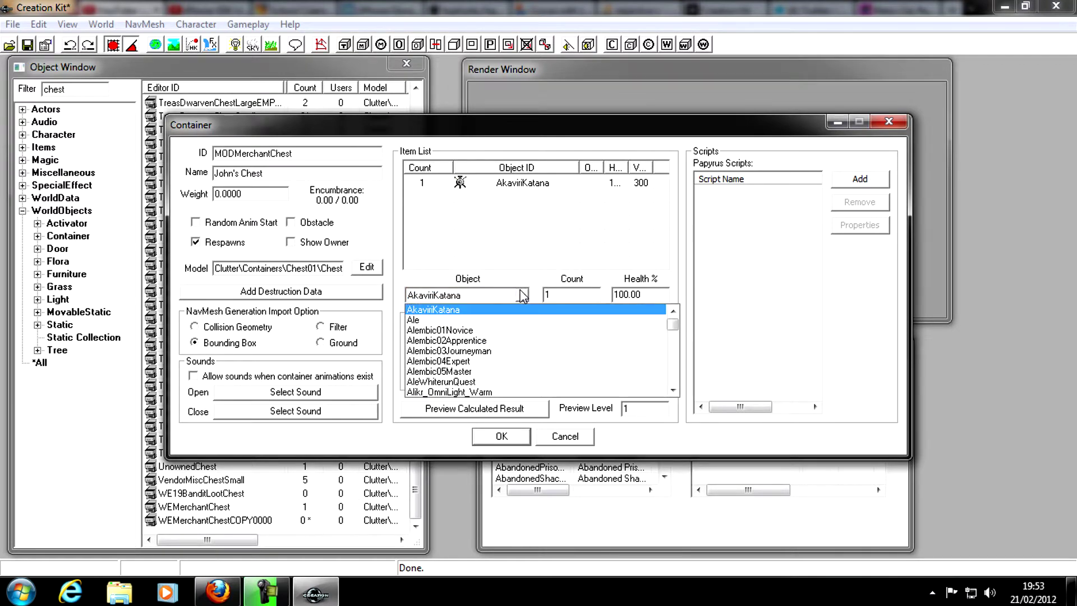
{"action": "type", "text": "li"}
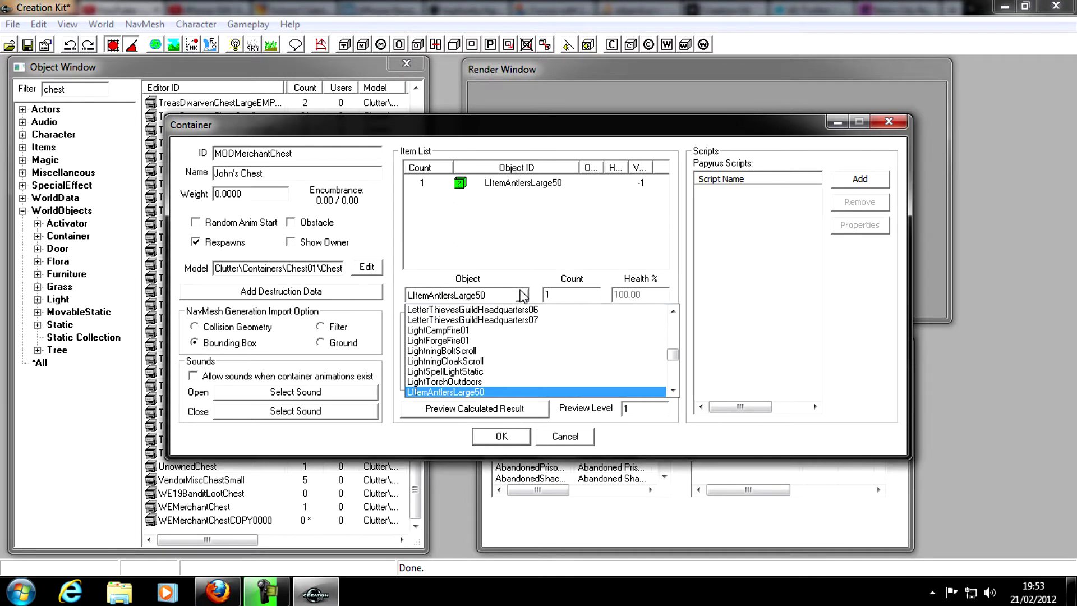
{"action": "type", "text": "t"}
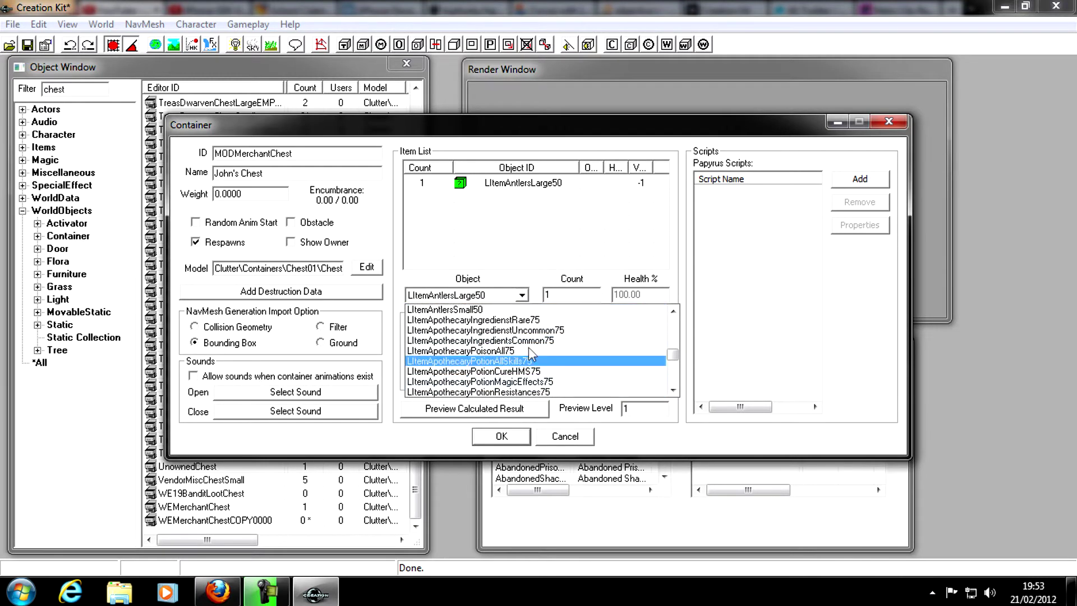
{"action": "scroll", "coordinate": [594, 378], "scroll_direction": "down", "scroll_amount": 1}
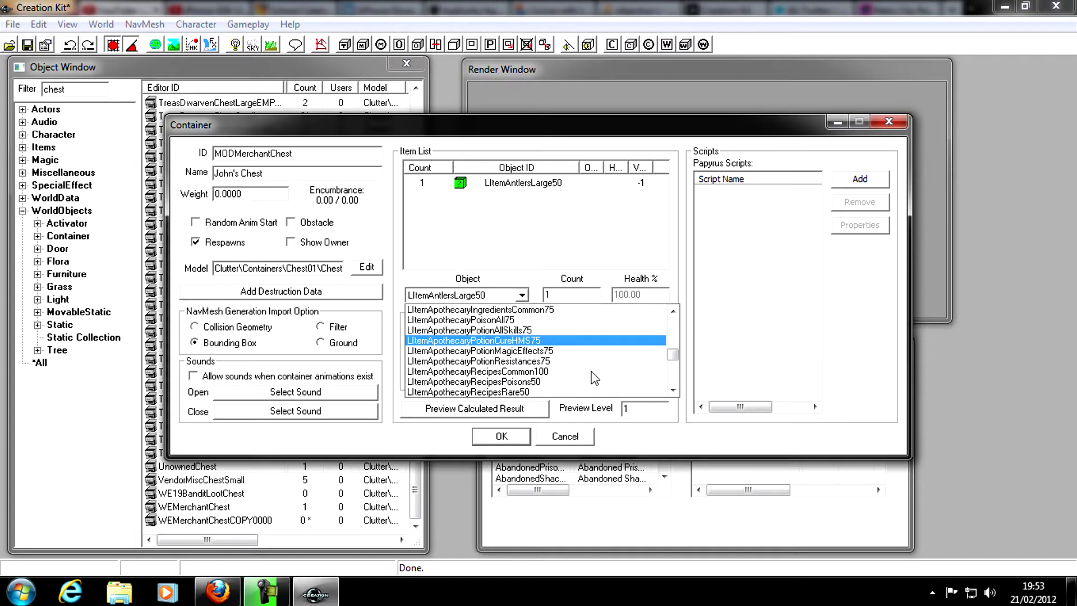
{"action": "scroll", "coordinate": [595, 379], "scroll_direction": "down", "scroll_amount": 1}
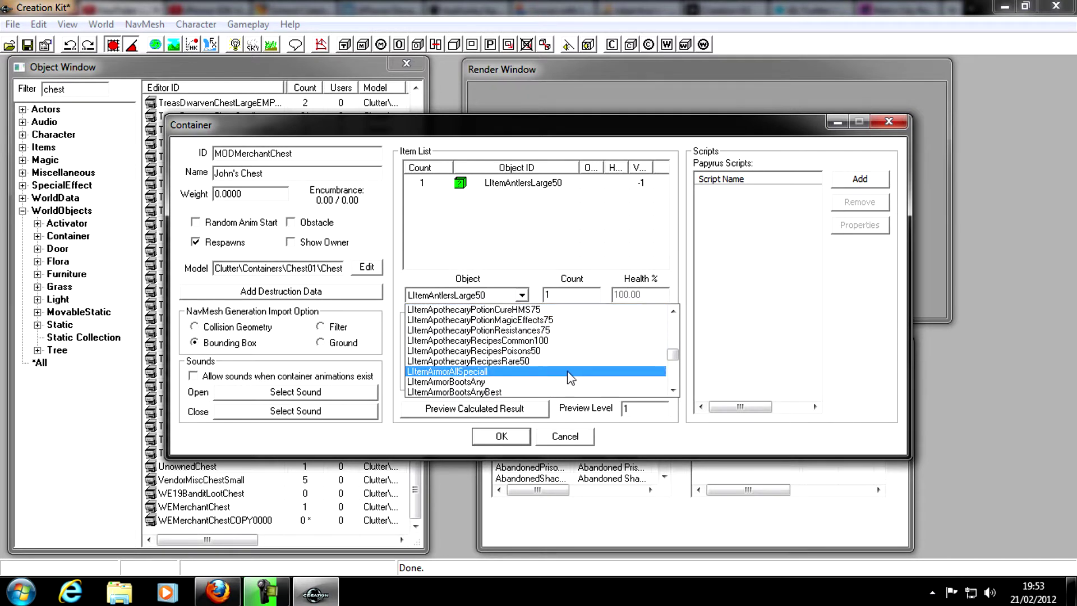
{"action": "scroll", "coordinate": [570, 377], "scroll_direction": "down", "scroll_amount": 1}
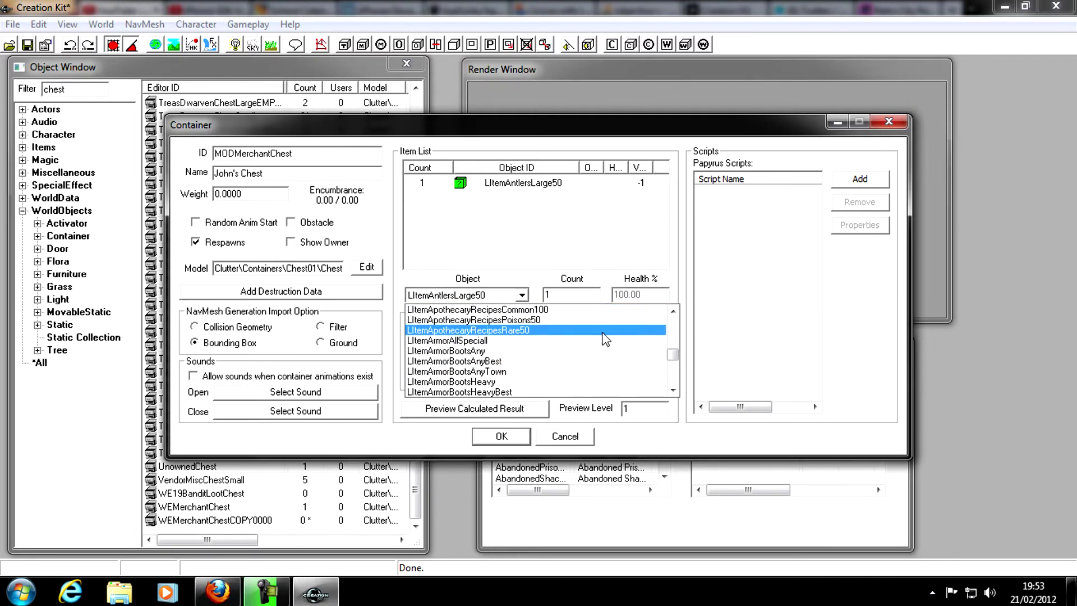
{"action": "left_click", "coordinate": [516, 341]}
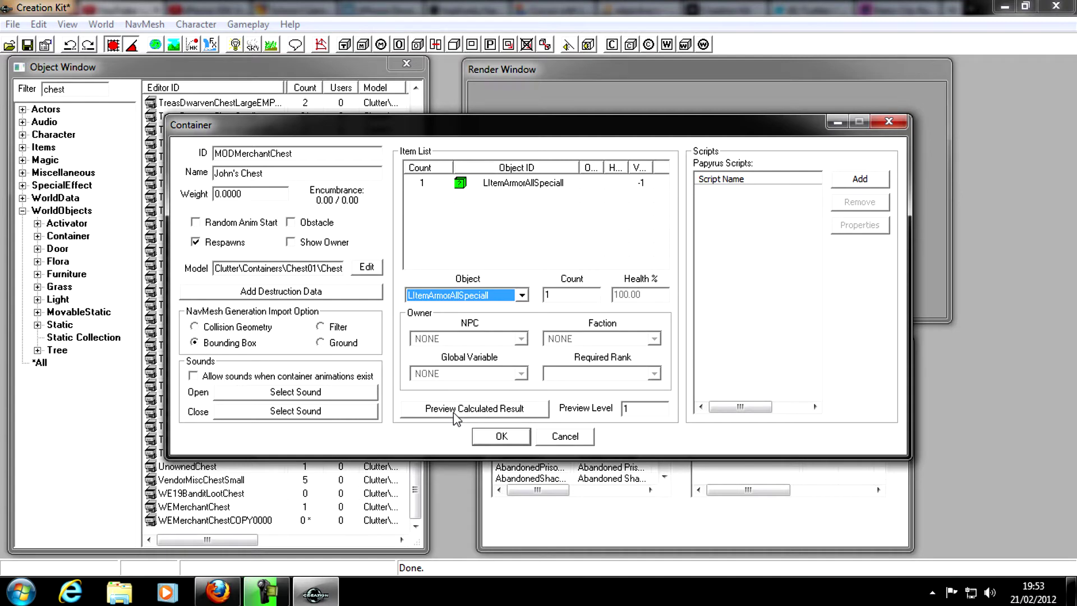
Preview the chest's calculated contents at preview level 1 and close the preview.
{"action": "left_click", "coordinate": [627, 408]}
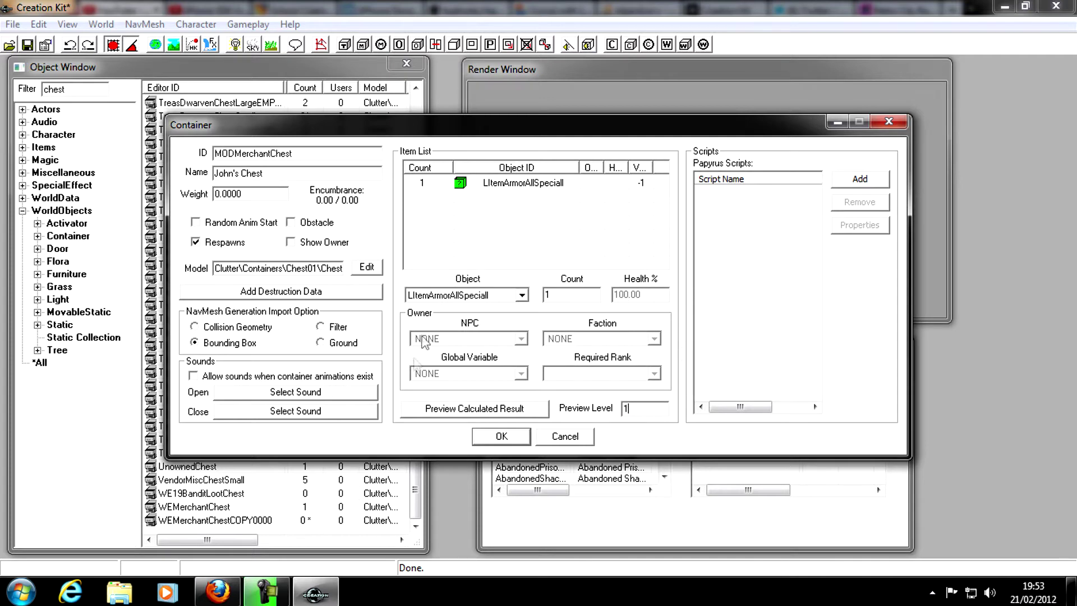
{"action": "left_click", "coordinate": [474, 408]}
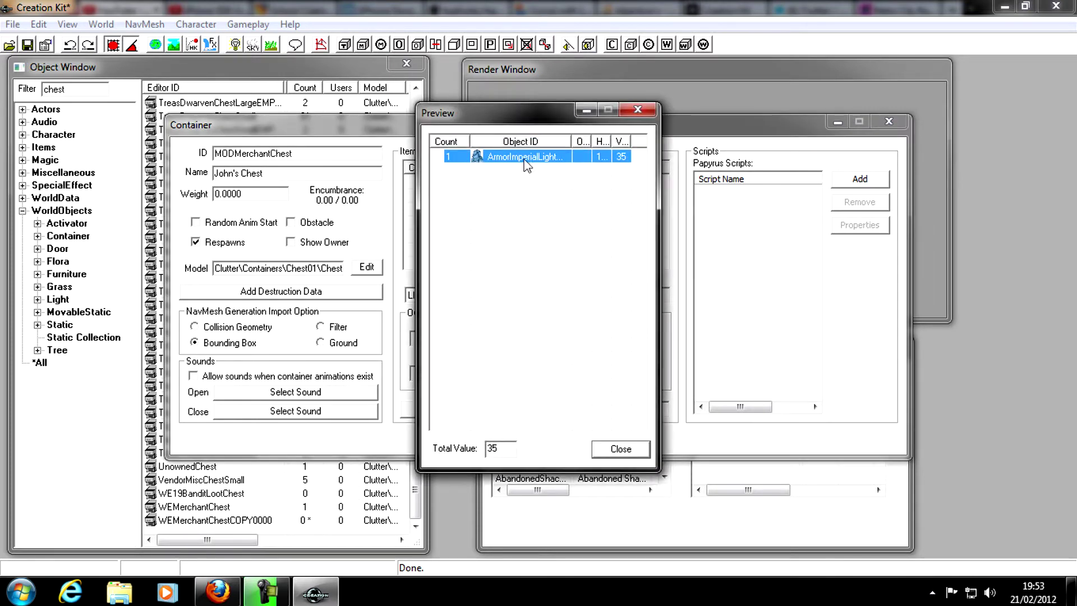
{"action": "mouse_move", "coordinate": [572, 141]}
{"action": "left_mouse_down"}
{"action": "mouse_move", "coordinate": [602, 141]}
{"action": "mouse_move", "coordinate": [571, 142]}
{"action": "left_mouse_up"}
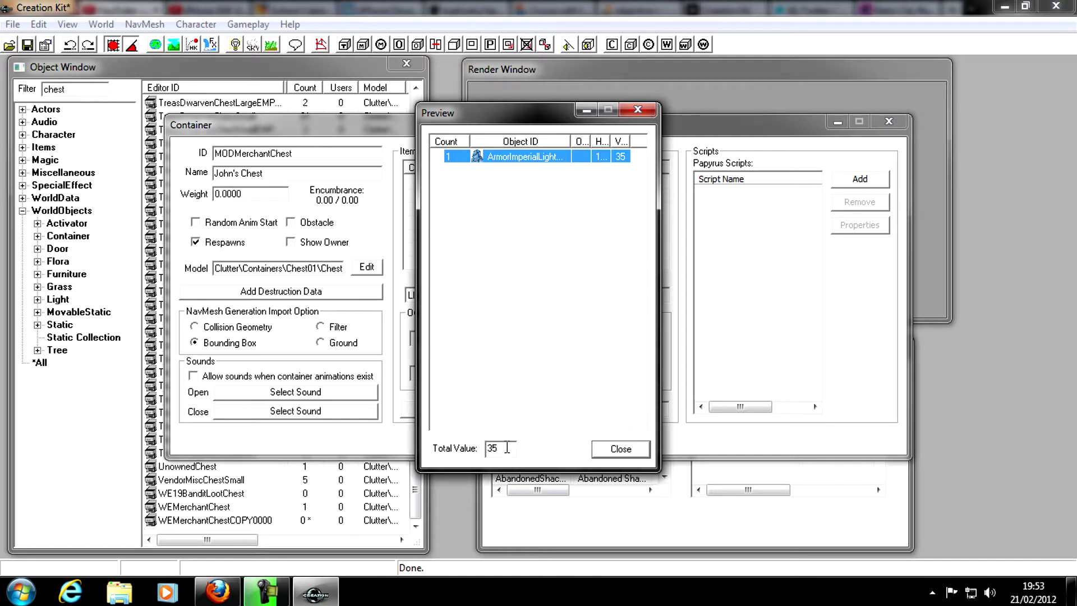
{"action": "left_click", "coordinate": [621, 448]}
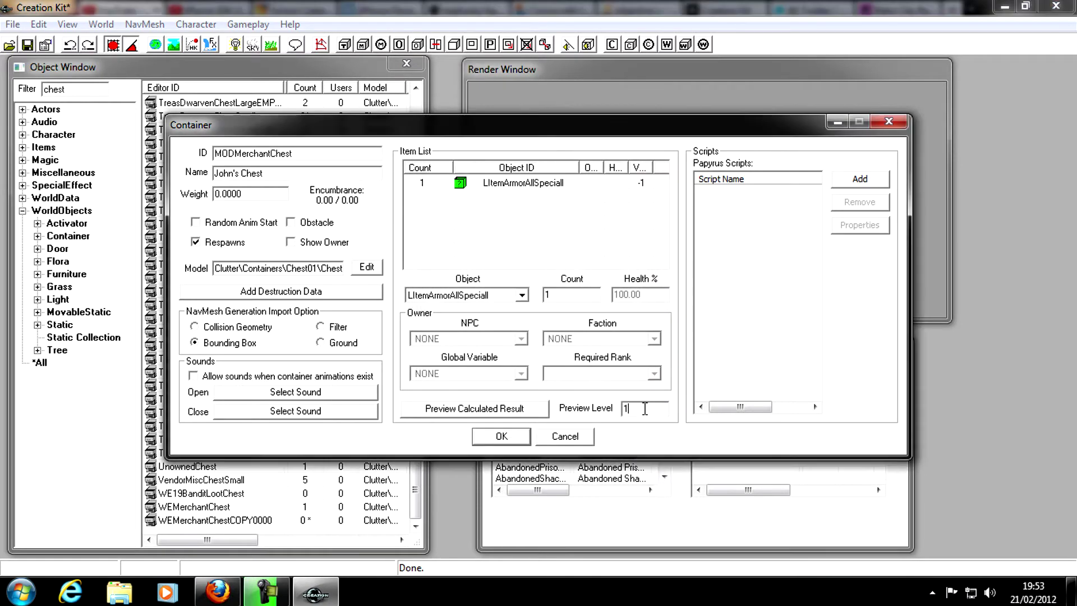
Set the preview level to 100 and preview the chest's calculated contents several times.
{"action": "type", "text": "00"}
{"action": "left_click", "coordinate": [435, 416]}
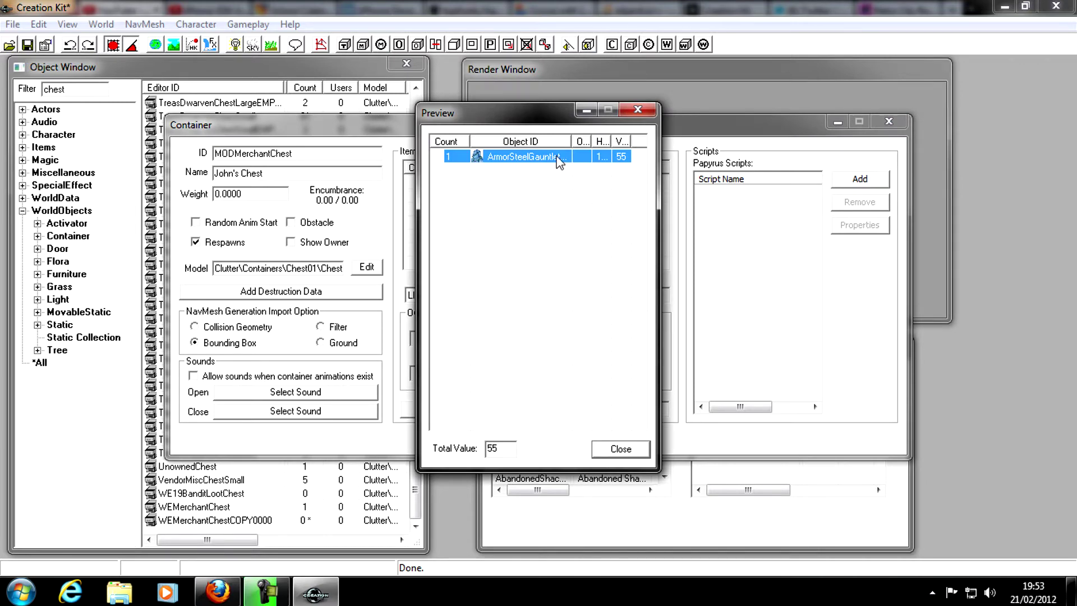
{"action": "left_click", "coordinate": [620, 448]}
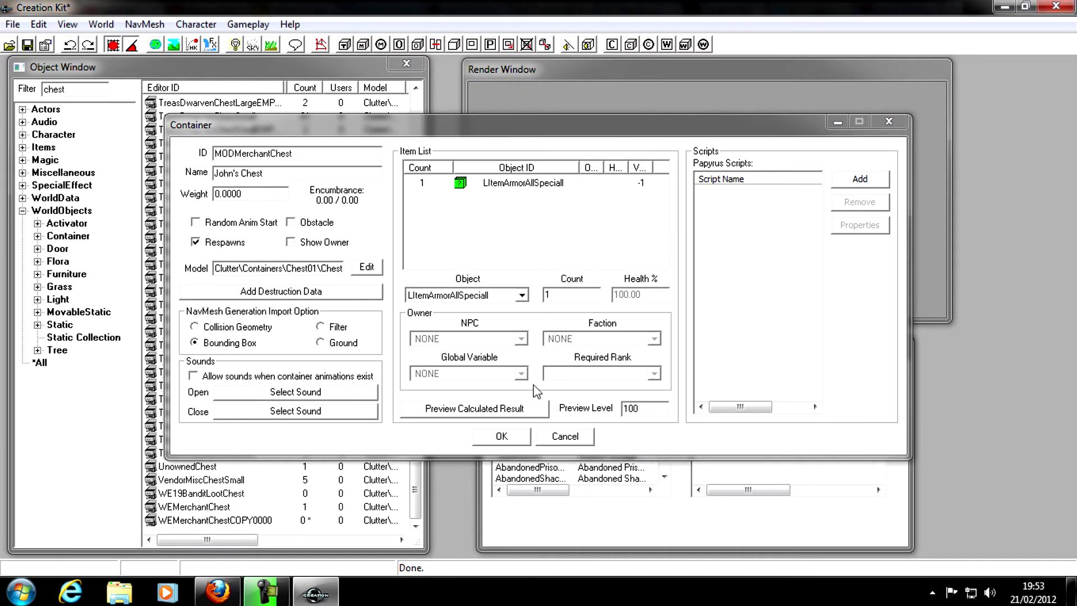
{"action": "left_click", "coordinate": [473, 407]}
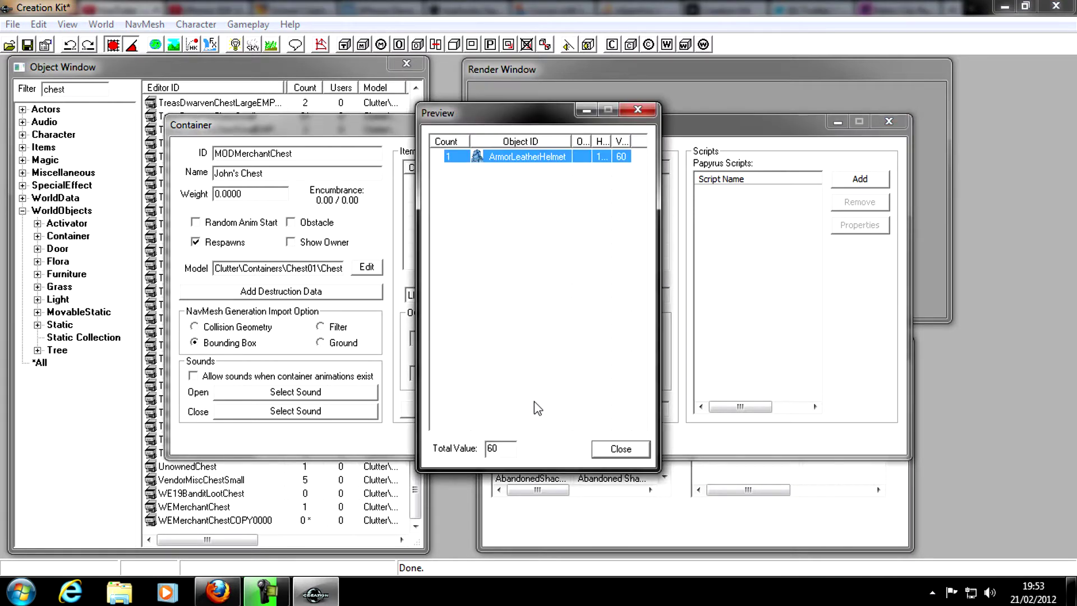
{"action": "left_click", "coordinate": [610, 451]}
{"action": "left_click", "coordinate": [474, 408]}
{"action": "left_click", "coordinate": [619, 447]}
{"action": "left_click", "coordinate": [515, 410]}
{"action": "left_click", "coordinate": [622, 449]}
Set the count of the LItemArmorAllSpeciall entry to 30 and preview the calculated contents.
{"action": "left_click", "coordinate": [550, 298]}
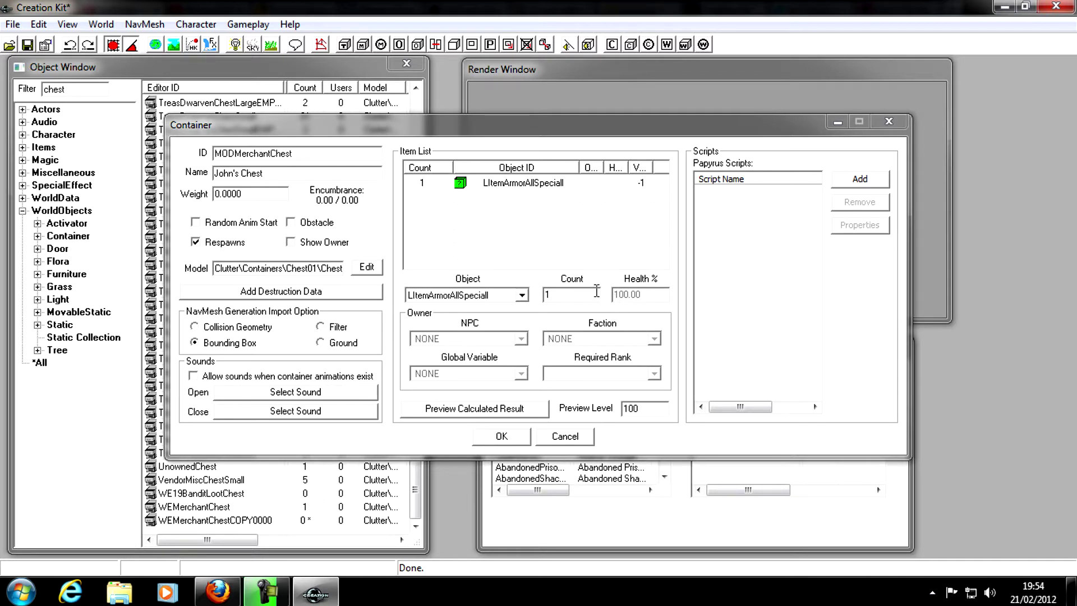
{"action": "double_click", "coordinate": [541, 296]}
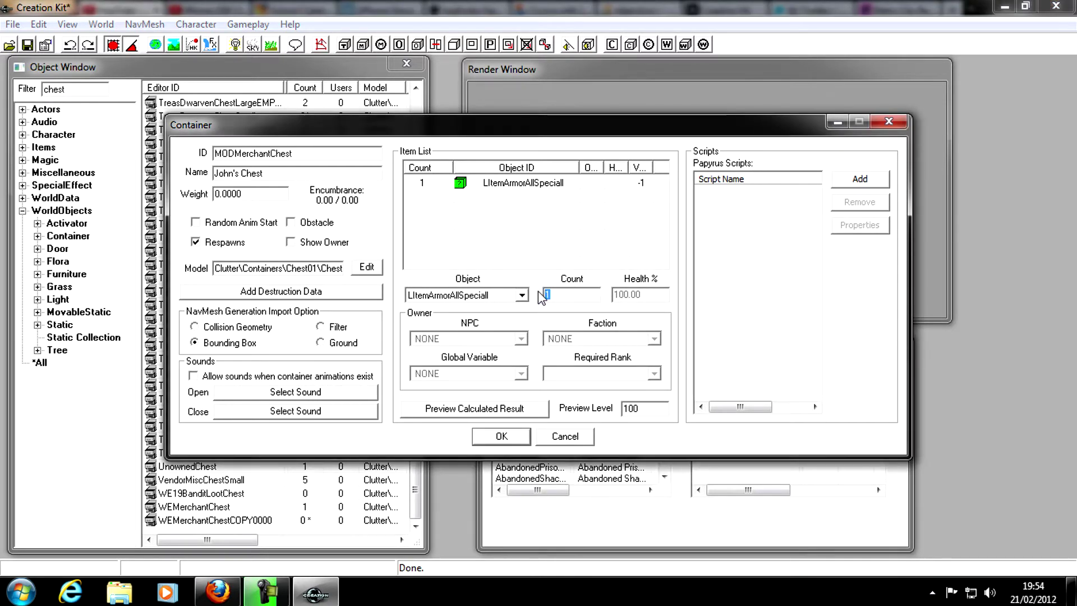
{"action": "type", "text": "30"}
{"action": "left_click", "coordinate": [522, 414]}
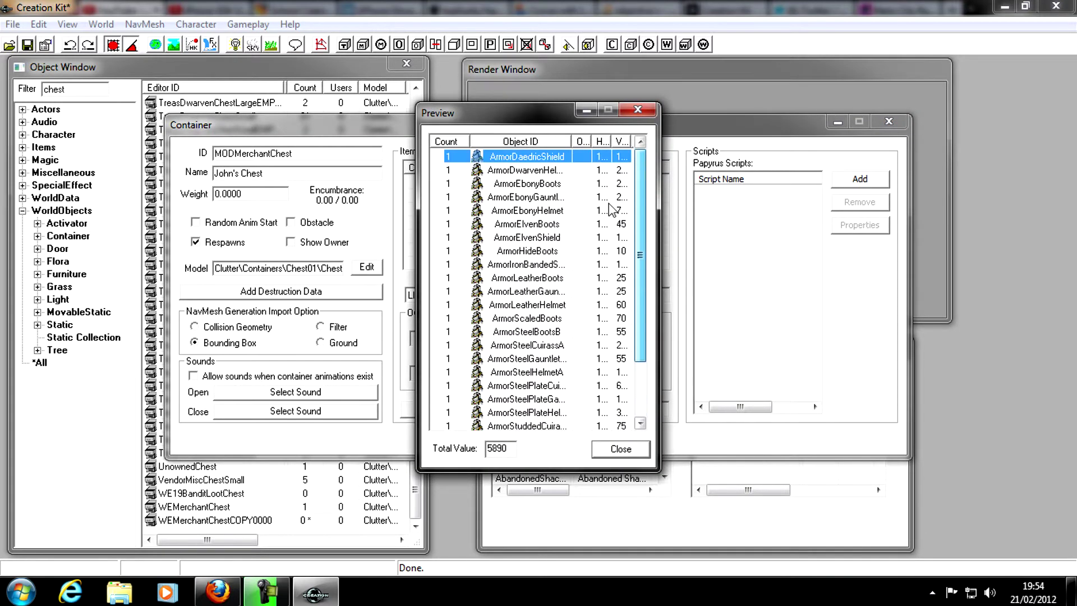
{"action": "left_click", "coordinate": [623, 453]}
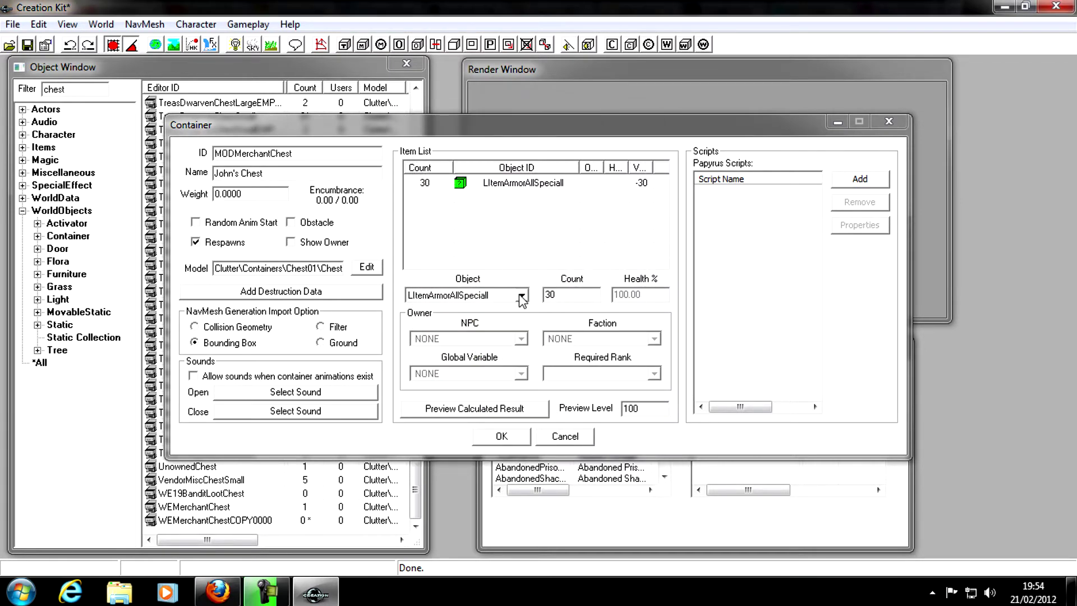
{"action": "left_click", "coordinate": [522, 296]}
{"action": "left_click", "coordinate": [521, 298]}
{"action": "left_click", "coordinate": [522, 295]}
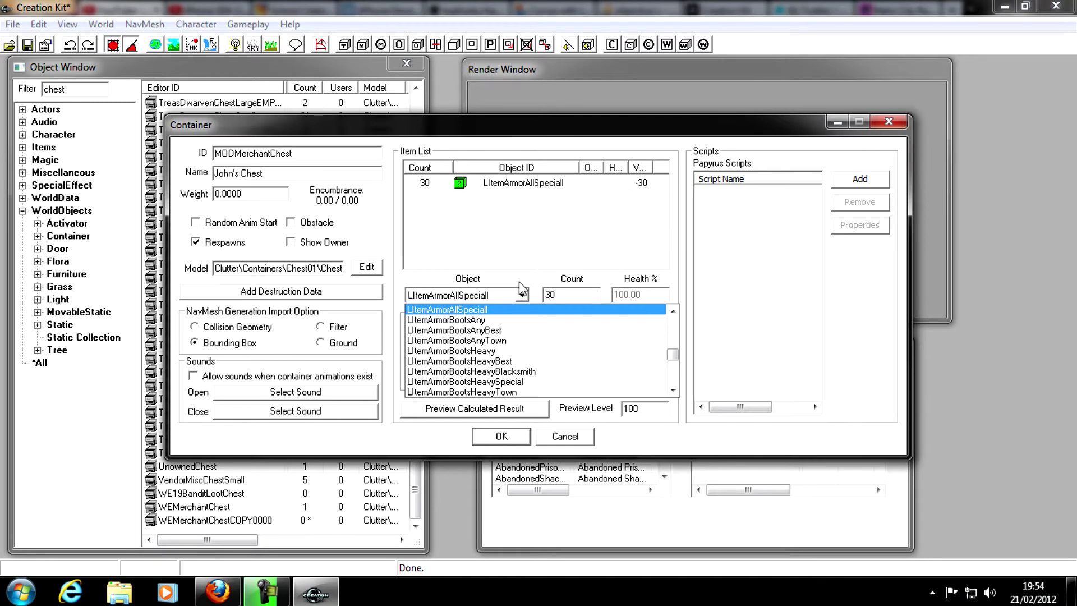
{"action": "left_click", "coordinate": [449, 309]}
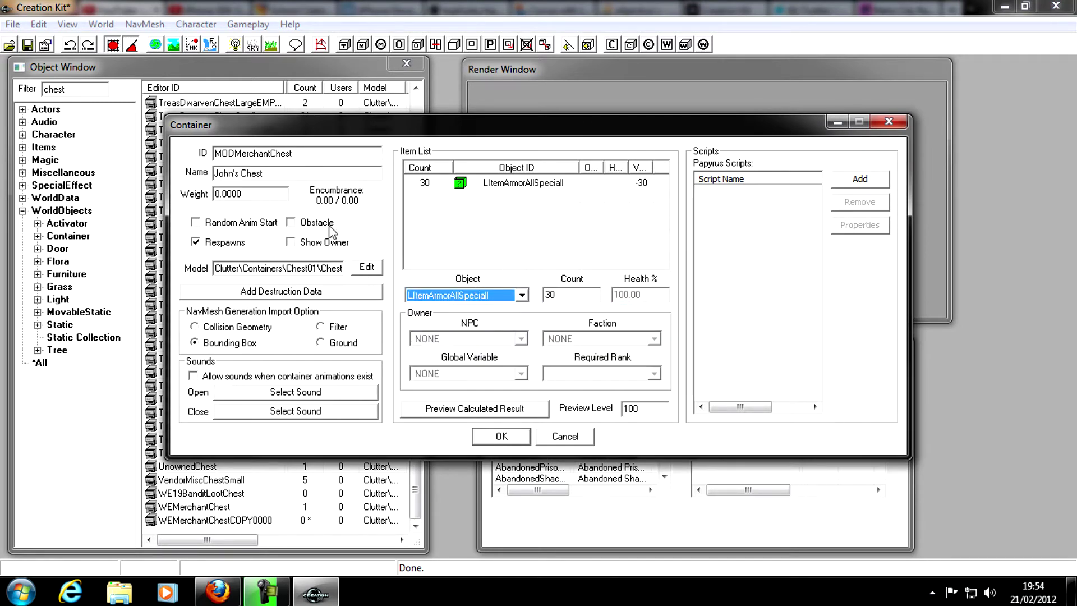
Save the container edits and confirm renaming the existing form to MODMerchantChest instead of creating a new form.
{"action": "left_click", "coordinate": [499, 447]}
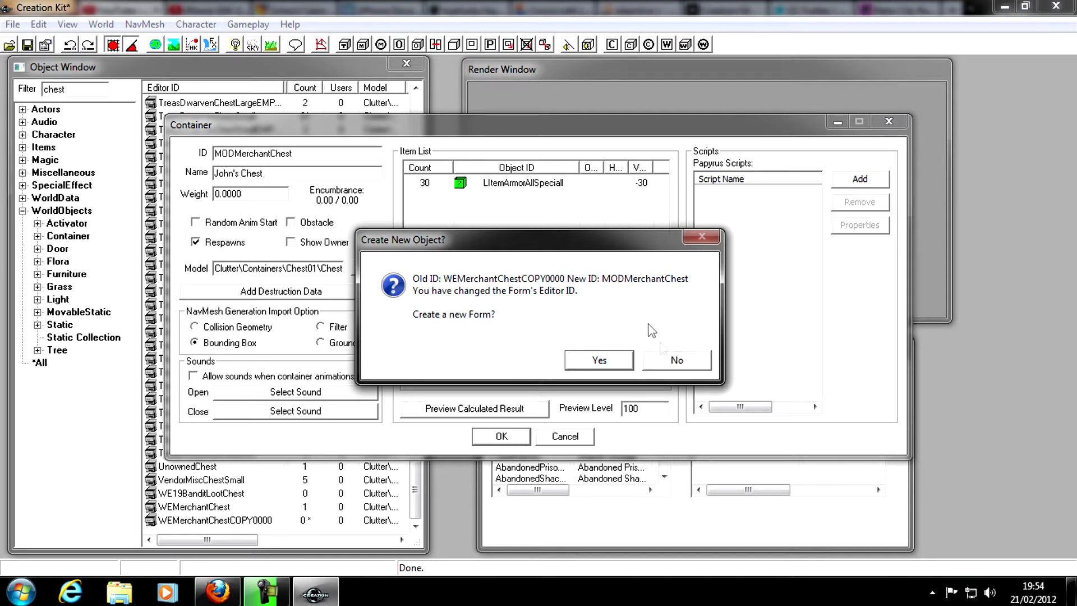
{"action": "left_click", "coordinate": [670, 362]}
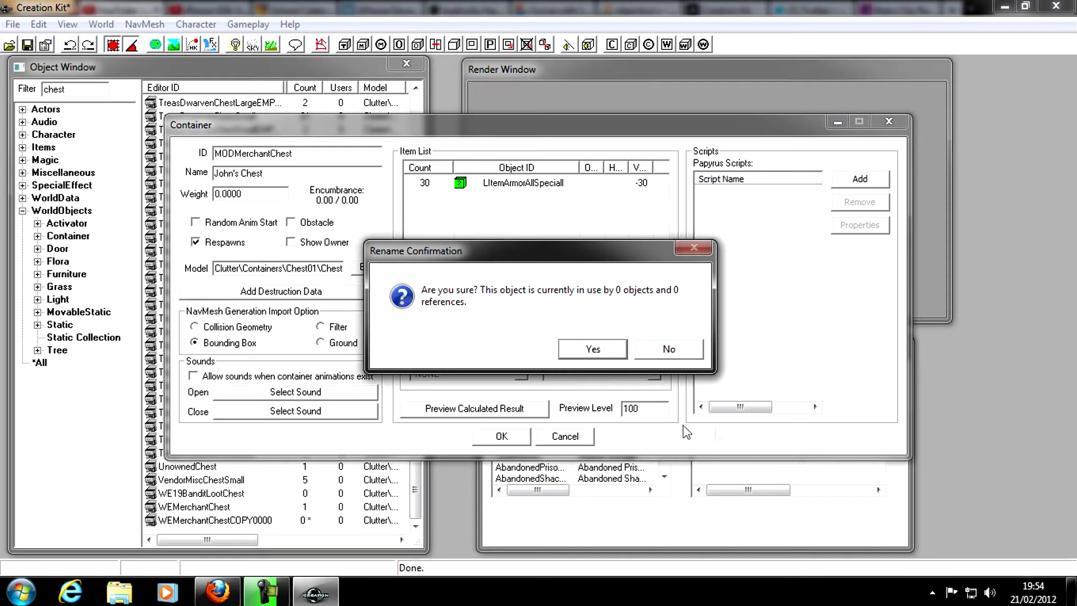
{"action": "left_click", "coordinate": [592, 349]}
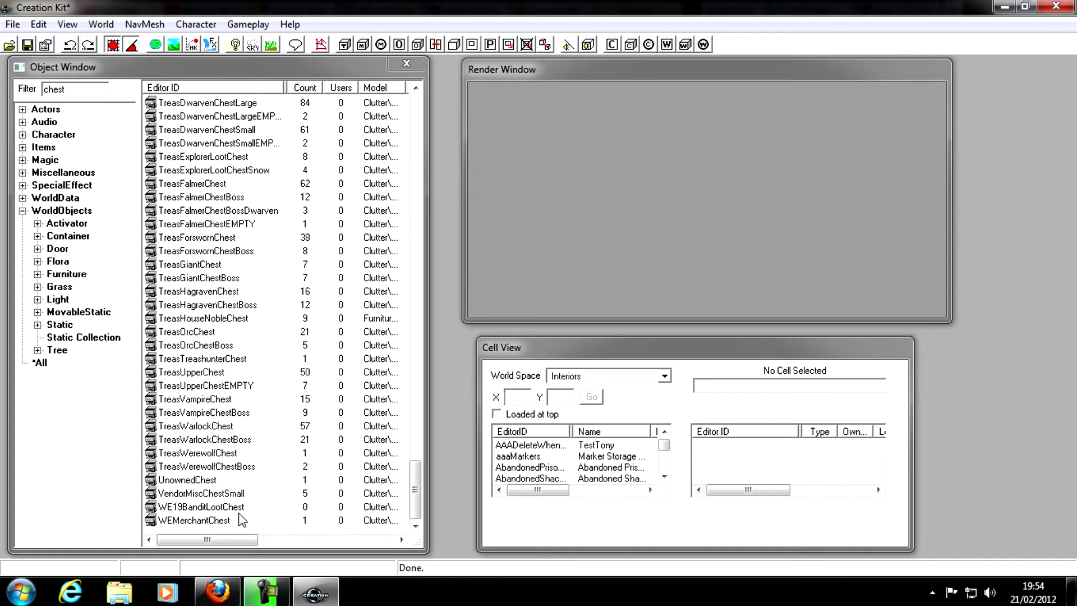
Find the Riverwood cells among the interiors and load the Sleeping Giant Inn cell for editing.
{"action": "left_click_drag", "start_coordinate": [664, 445], "coordinate": [695, 453]}
{"action": "left_click", "coordinate": [629, 456]}
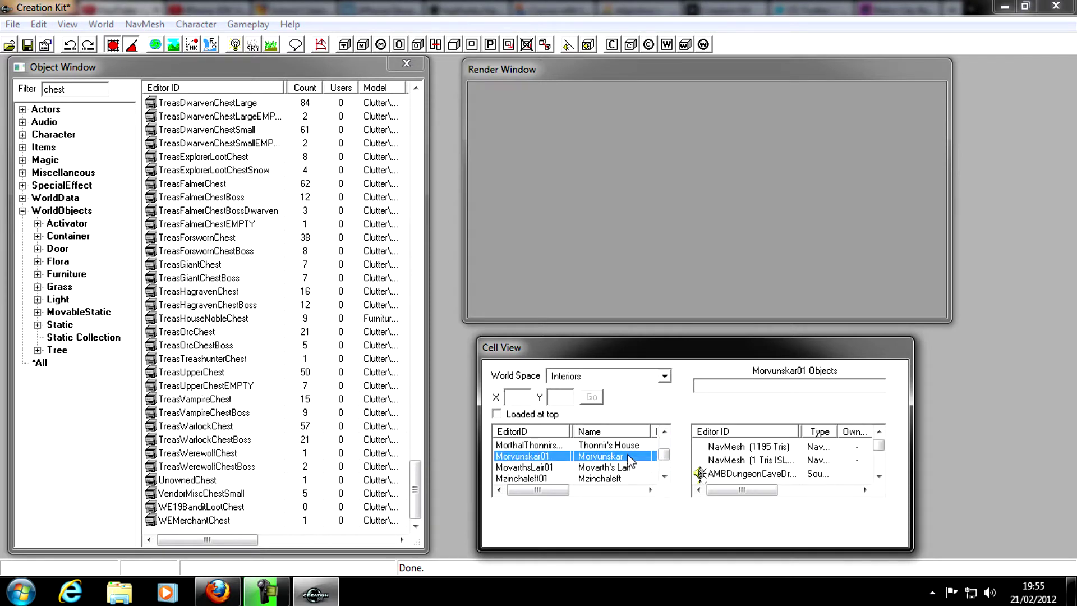
{"action": "type", "text": "riverwood"}
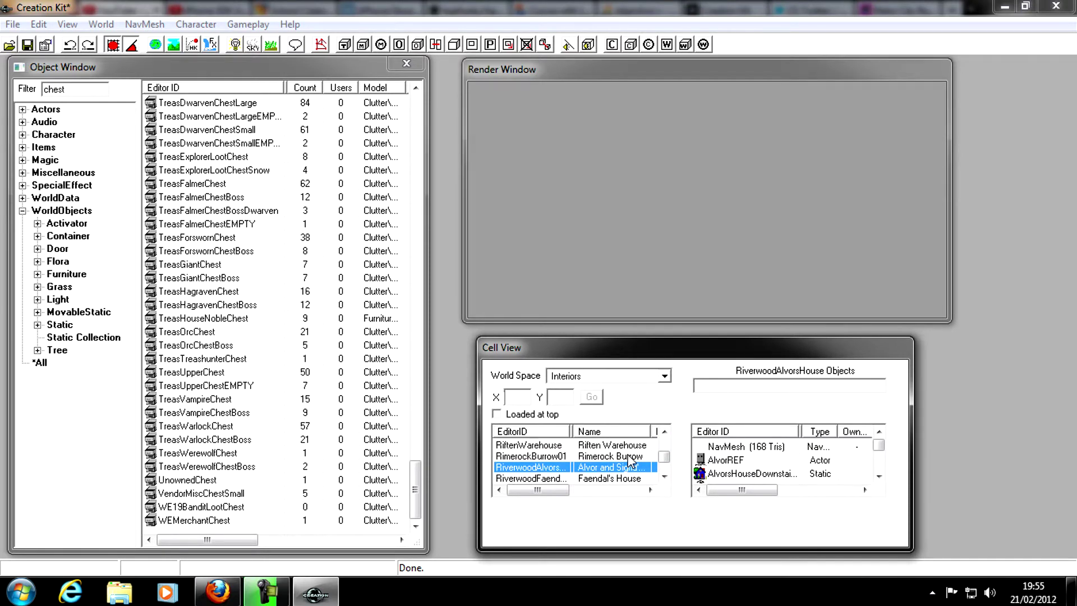
{"action": "scroll", "coordinate": [631, 462], "scroll_direction": "down", "scroll_amount": 2}
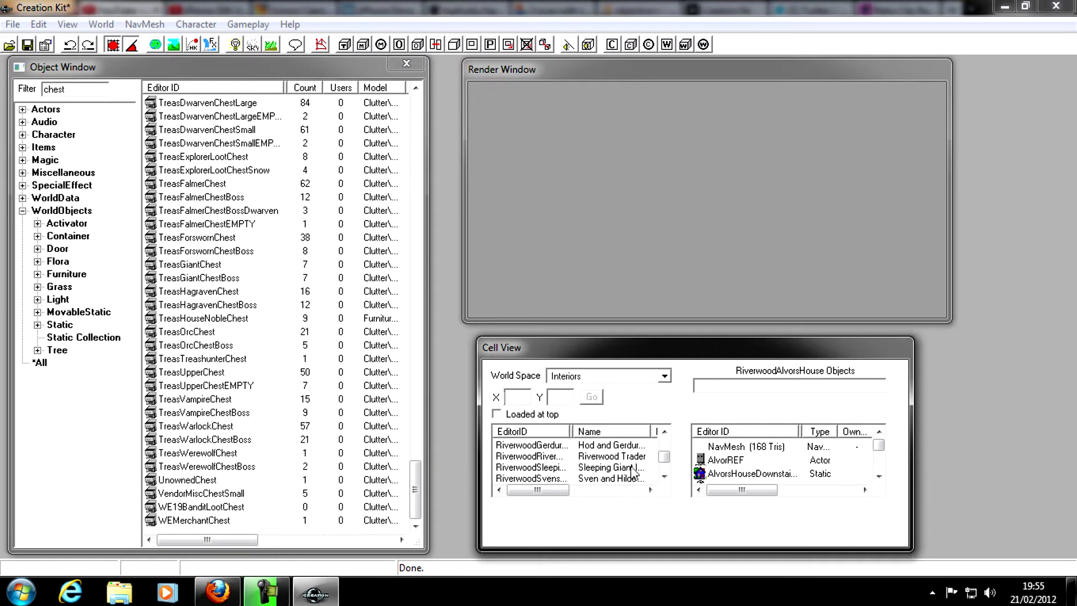
{"action": "left_click", "coordinate": [600, 469]}
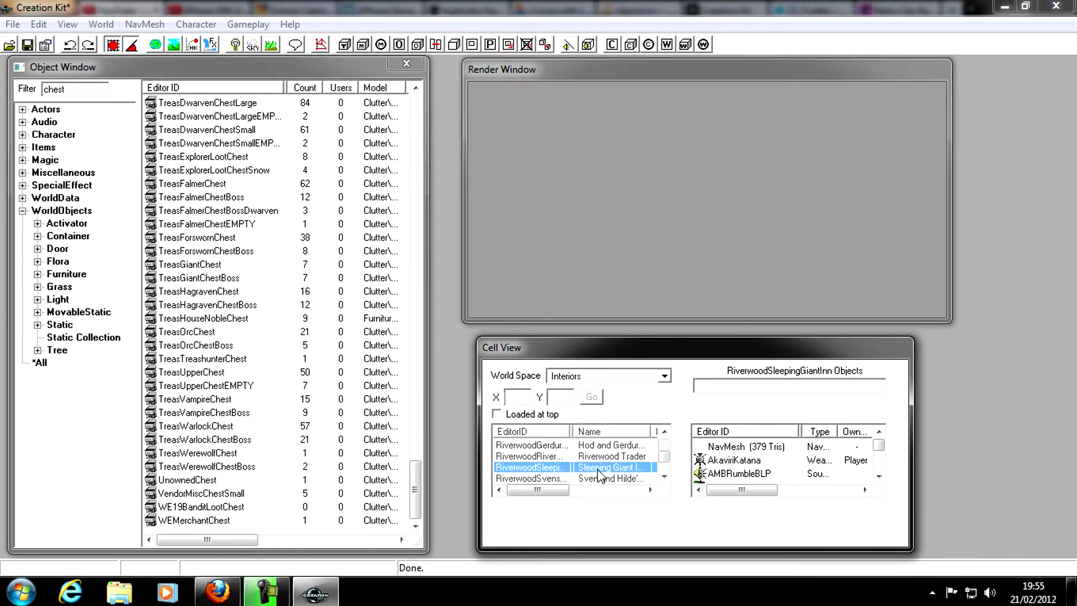
{"action": "double_click", "coordinate": [599, 469]}
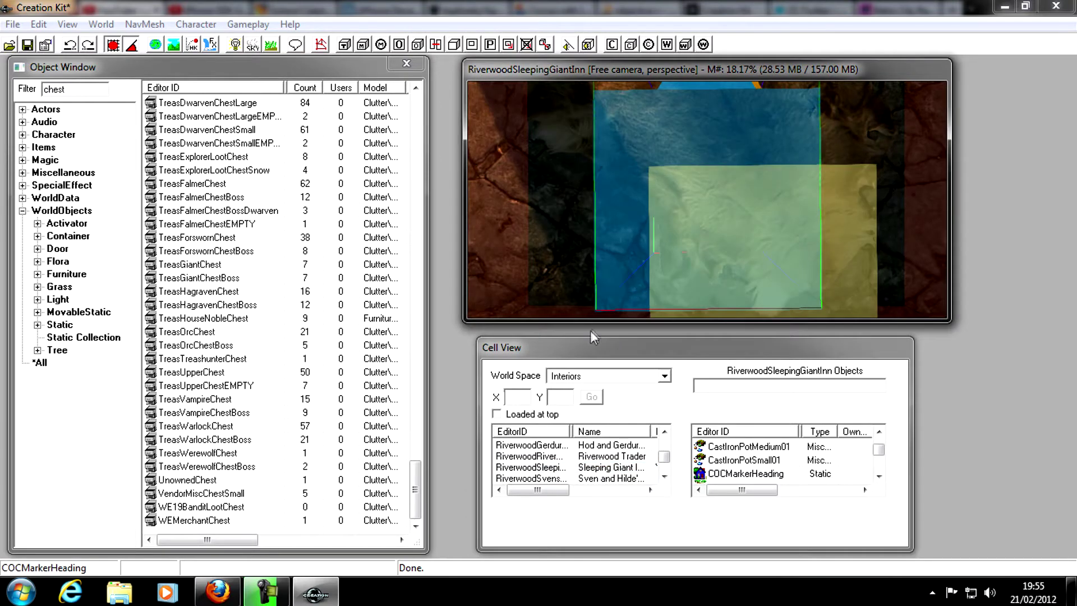
Locate and select the inn's existing merchant chest in the empty space outside the building.
{"action": "scroll", "coordinate": [639, 223], "scroll_direction": "down", "scroll_amount": 10}
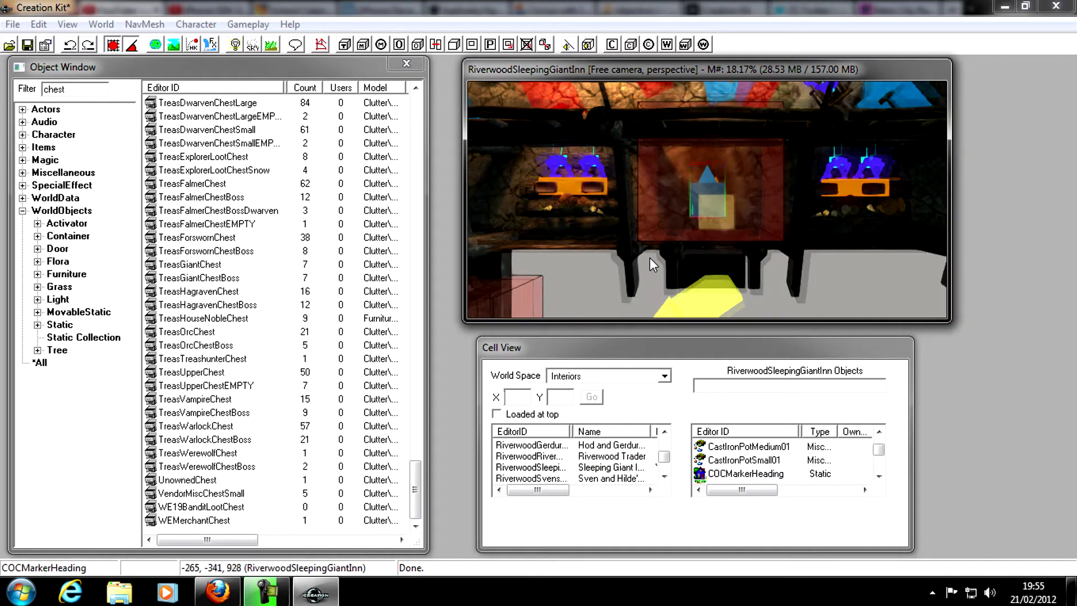
{"action": "middle_click_drag", "start_coordinate": [649, 258], "coordinate": [643, 107]}
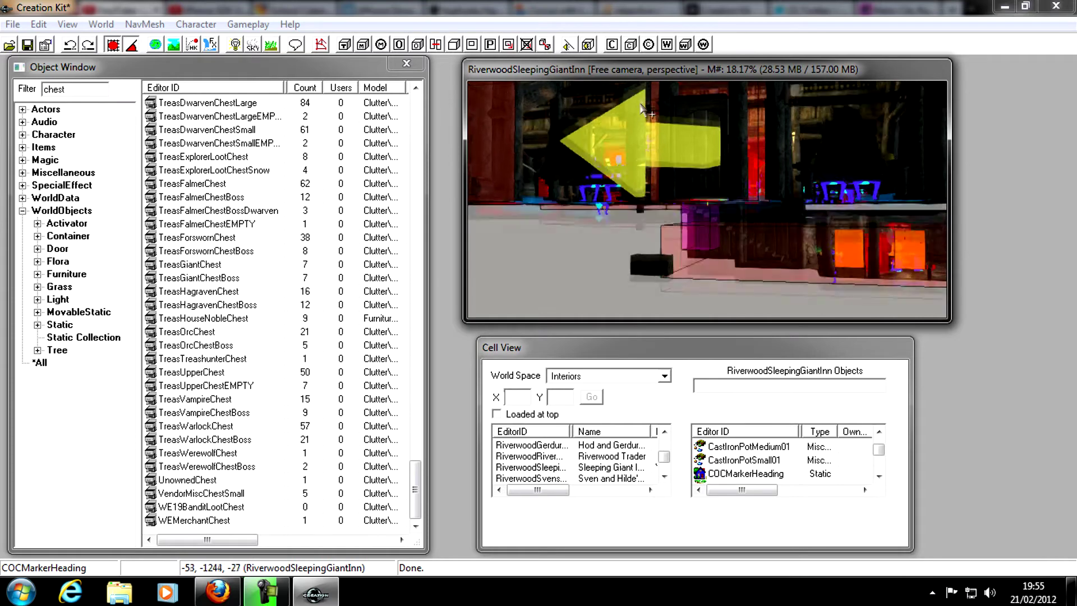
{"action": "mouse_move", "coordinate": [736, 199]}
{"action": "middle_mouse_down"}
{"action": "mouse_move", "coordinate": [707, 167]}
{"action": "mouse_move", "coordinate": [699, 192]}
{"action": "mouse_move", "coordinate": [664, 201]}
{"action": "mouse_move", "coordinate": [594, 166]}
{"action": "mouse_move", "coordinate": [594, 185]}
{"action": "middle_mouse_up"}
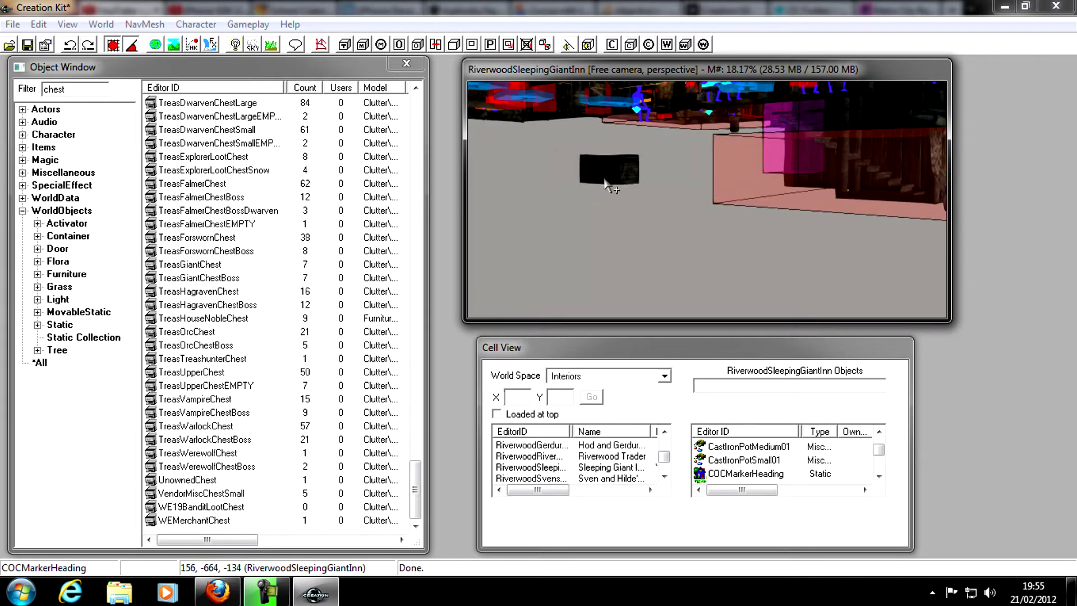
{"action": "left_click", "coordinate": [611, 170]}
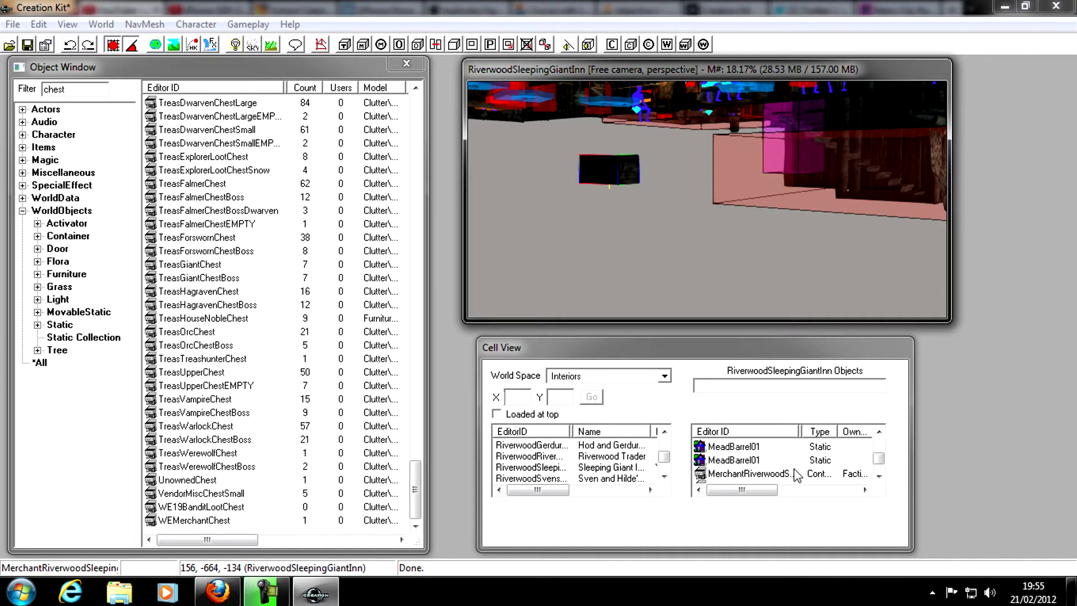
Examine the inn's interior around the bar counter and the merchant chest's position outside the building.
{"action": "scroll", "coordinate": [574, 165], "scroll_direction": "up", "scroll_amount": 5}
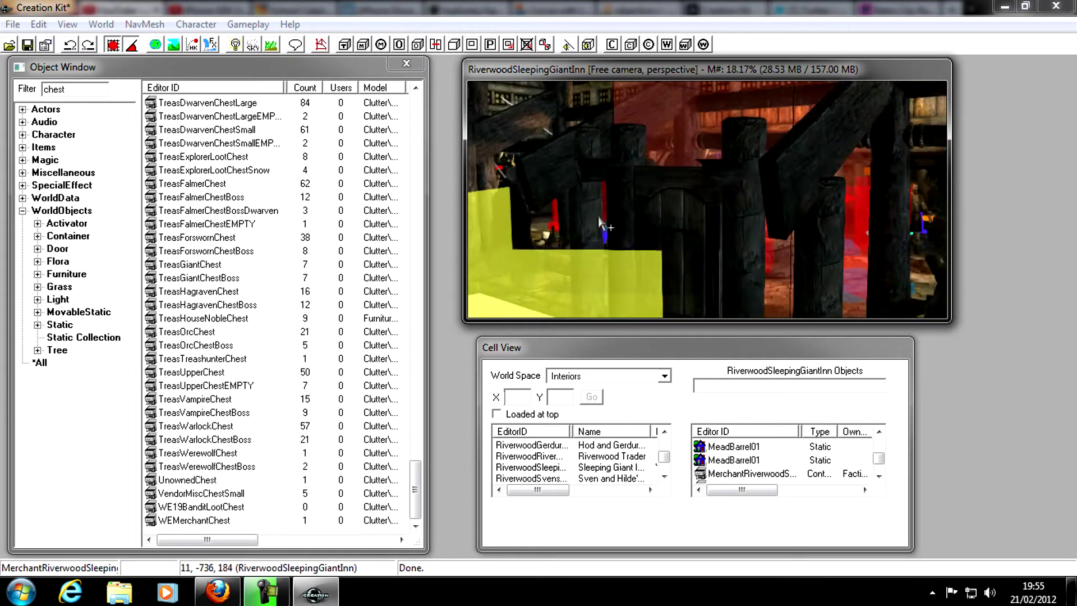
{"action": "scroll", "coordinate": [627, 235], "scroll_direction": "up", "scroll_amount": 5}
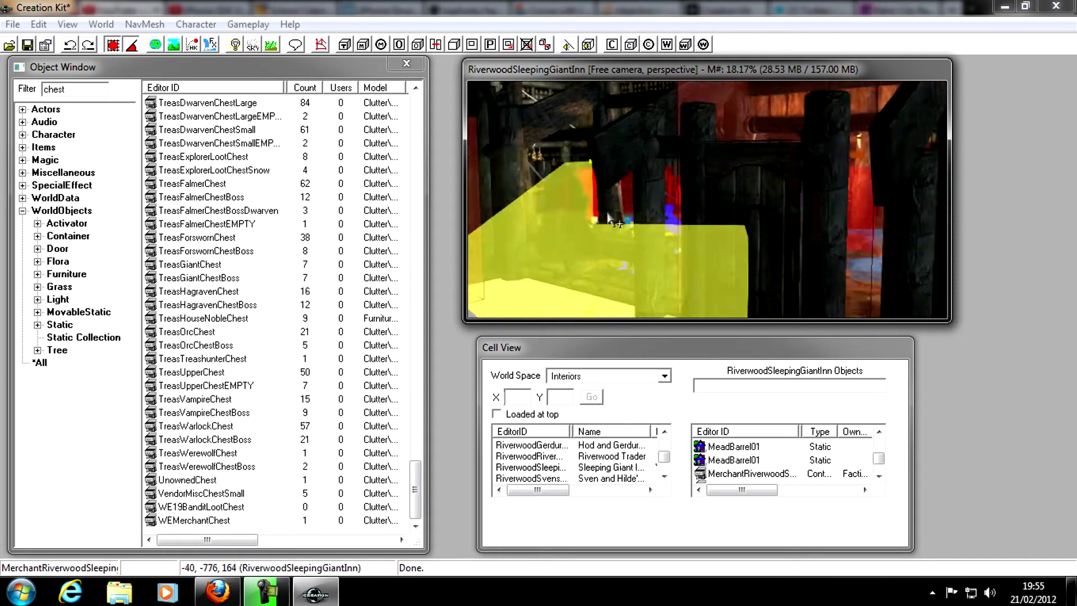
{"action": "scroll", "coordinate": [577, 215], "scroll_direction": "up", "scroll_amount": 5}
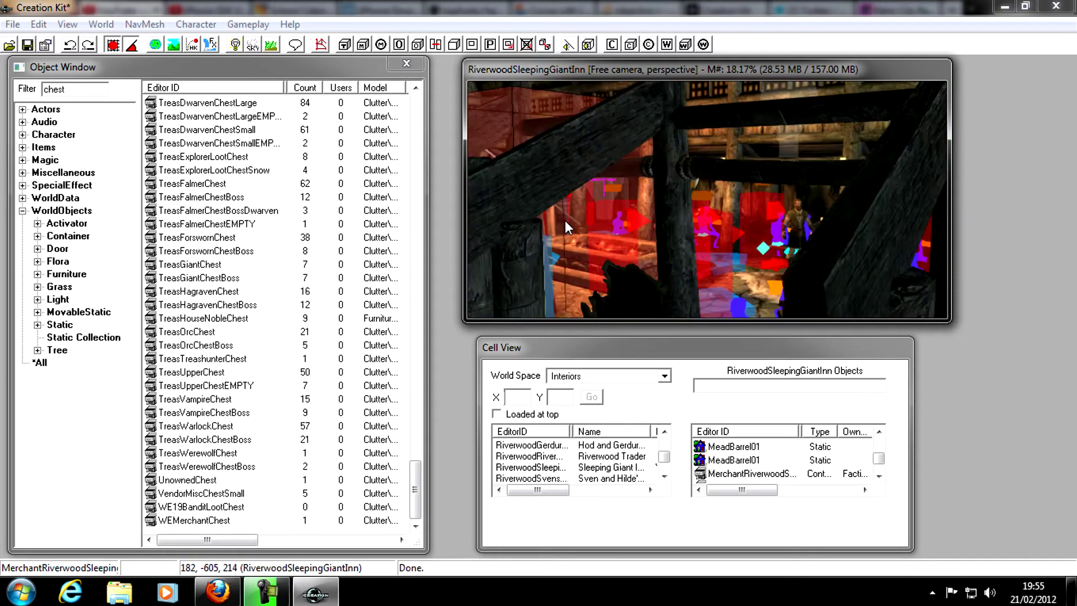
{"action": "scroll", "coordinate": [522, 223], "scroll_direction": "up", "scroll_amount": 3}
{"action": "scroll", "coordinate": [524, 225], "scroll_direction": "up", "scroll_amount": 5}
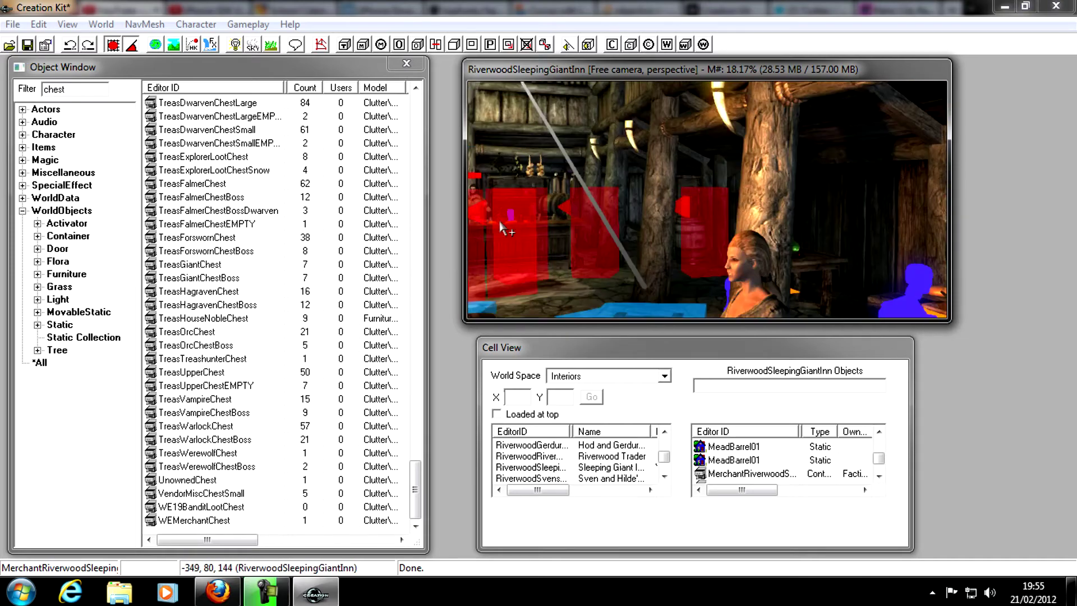
{"action": "scroll", "coordinate": [500, 221], "scroll_direction": "up", "scroll_amount": 5}
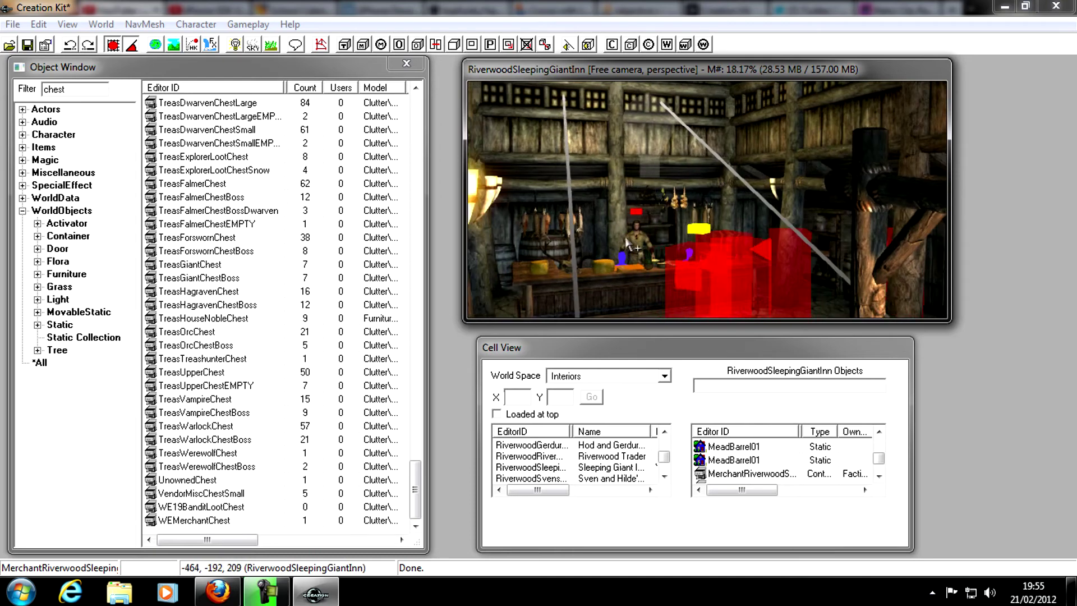
{"action": "scroll", "coordinate": [627, 242], "scroll_direction": "up", "scroll_amount": 3}
{"action": "scroll", "coordinate": [617, 249], "scroll_direction": "down", "scroll_amount": 6}
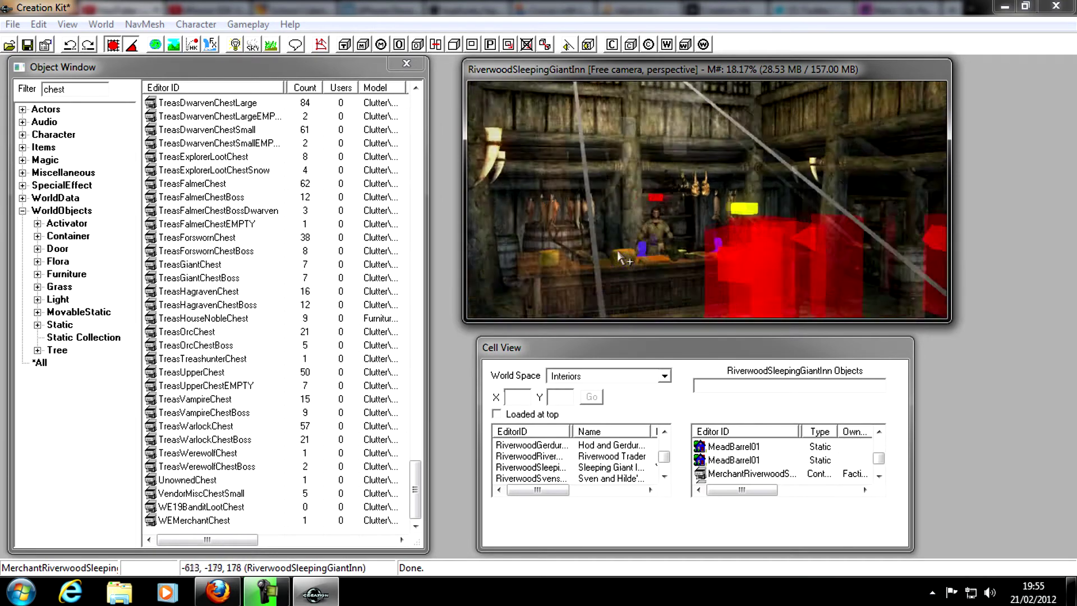
{"action": "scroll", "coordinate": [606, 259], "scroll_direction": "up", "scroll_amount": 6}
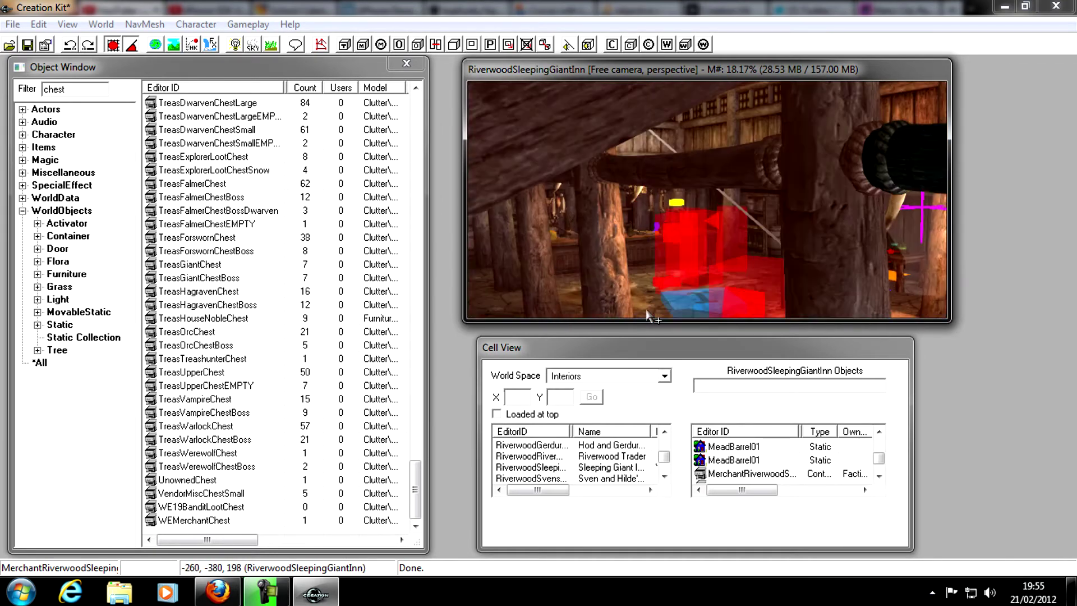
{"action": "scroll", "coordinate": [650, 247], "scroll_direction": "up", "scroll_amount": 8}
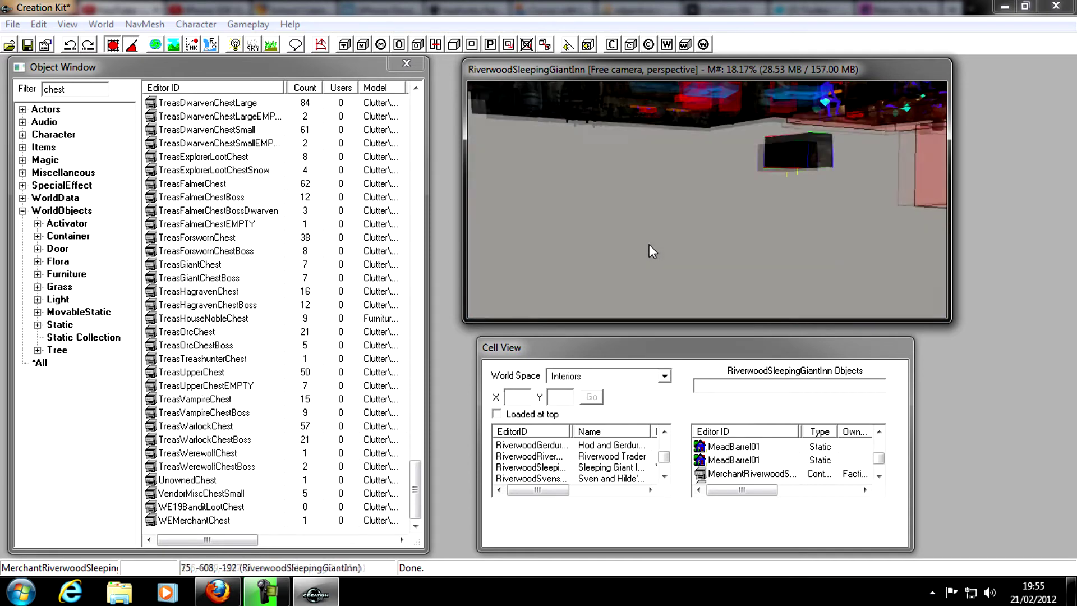
{"action": "mouse_move", "coordinate": [682, 250]}
{"action": "middle_mouse_down"}
{"action": "mouse_move", "coordinate": [698, 254]}
{"action": "mouse_move", "coordinate": [668, 254]}
{"action": "middle_mouse_up"}
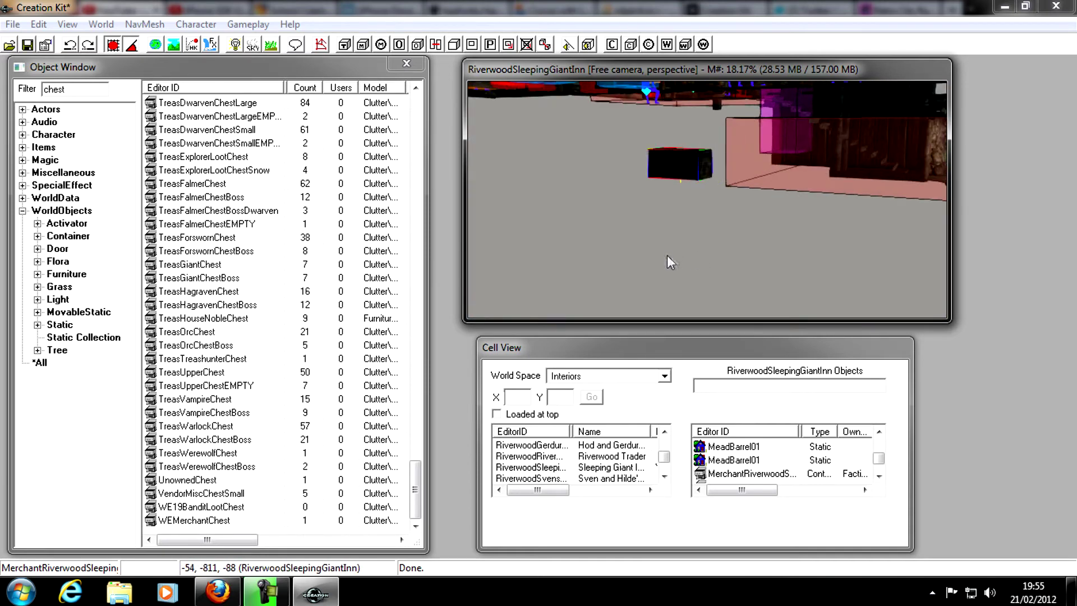
Filter the objects by "mod" and place MODMerchantChest in the empty space outside the inn.
{"action": "left_click_drag", "start_coordinate": [78, 92], "coordinate": [23, 91]}
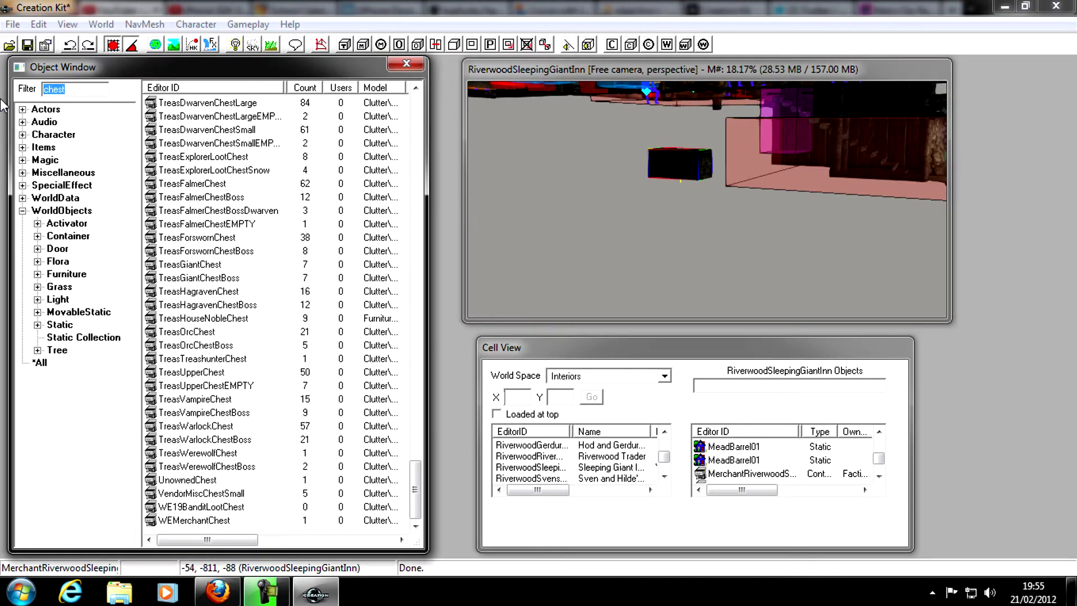
{"action": "type", "text": "mod"}
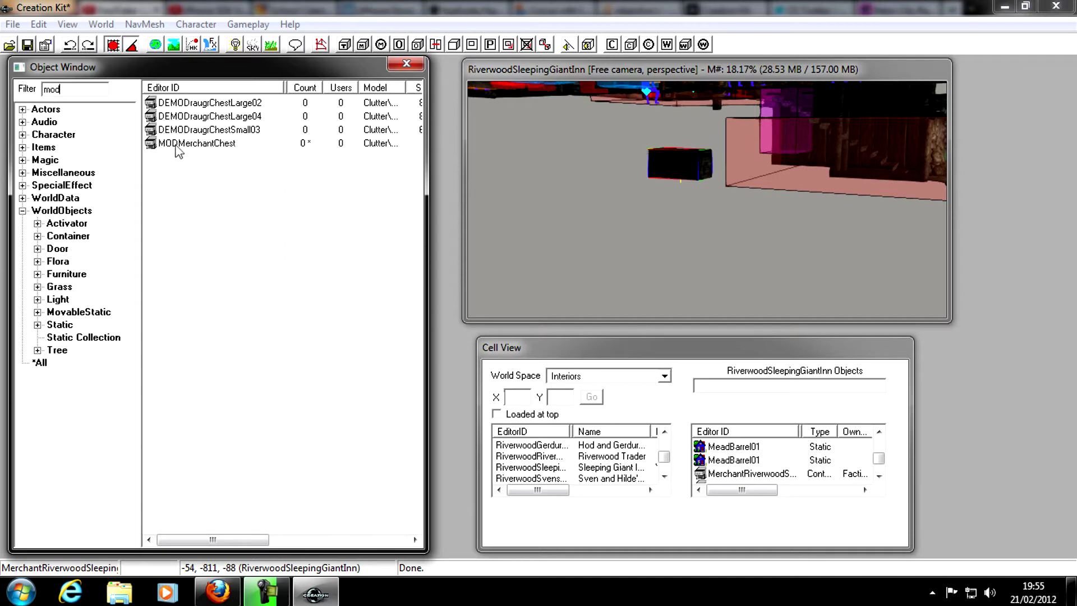
{"action": "left_click_drag", "start_coordinate": [180, 148], "coordinate": [704, 233]}
Move the placed MODMerchantChest clear of the inn's existing merchant chest, keeping it outside the building.
{"action": "scroll", "coordinate": [702, 227], "scroll_direction": "down", "scroll_amount": 5}
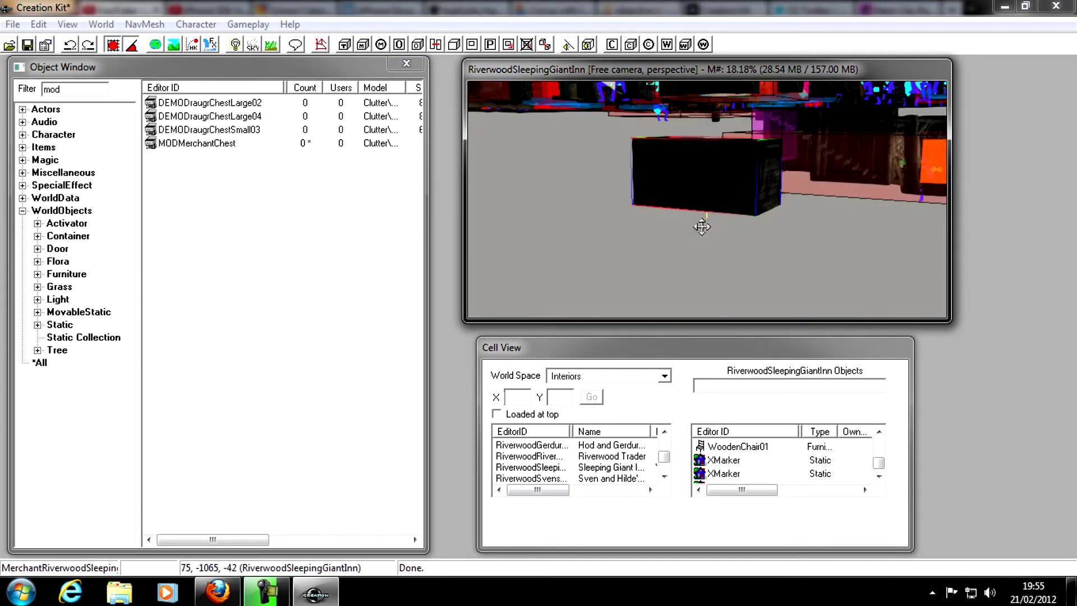
{"action": "scroll", "coordinate": [702, 227], "scroll_direction": "down", "scroll_amount": 3}
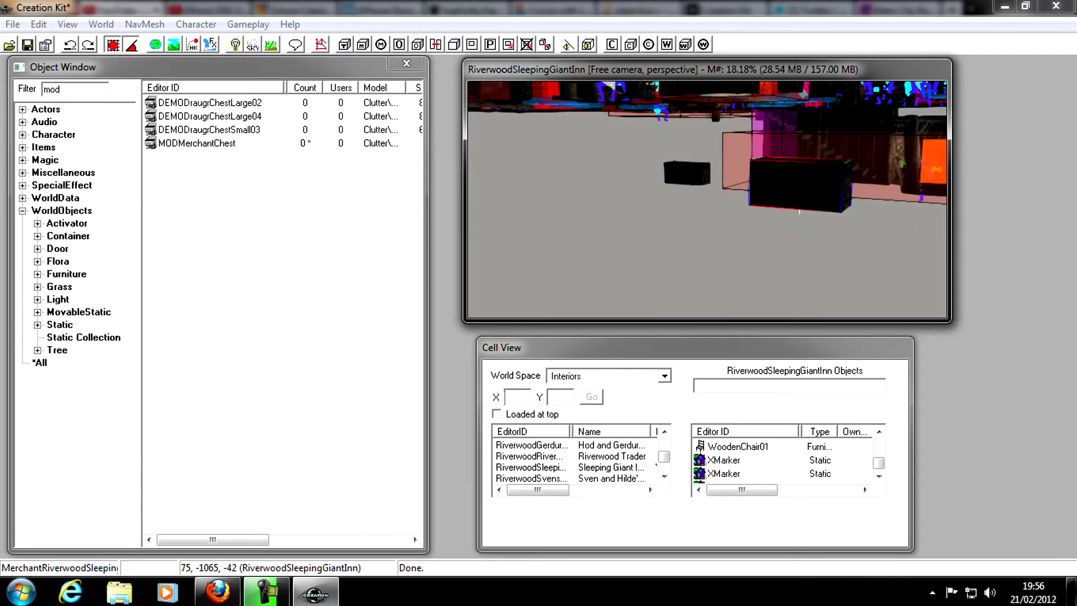
{"action": "left_click_drag", "start_coordinate": [799, 207], "coordinate": [844, 173]}
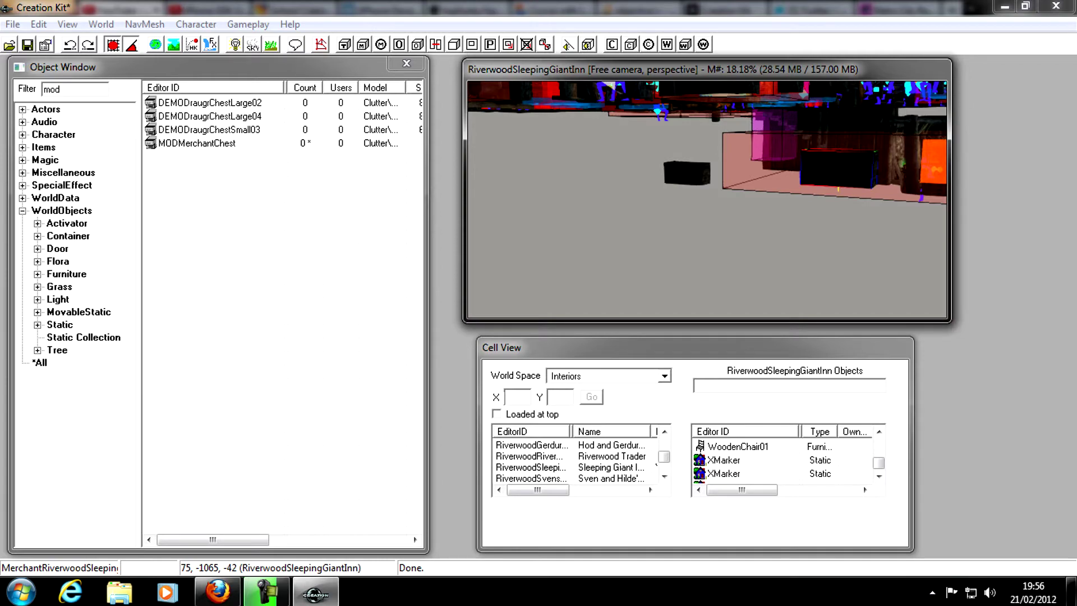
{"action": "scroll", "coordinate": [843, 174], "scroll_direction": "down", "scroll_amount": 5}
{"action": "scroll", "coordinate": [839, 194], "scroll_direction": "down", "scroll_amount": 6}
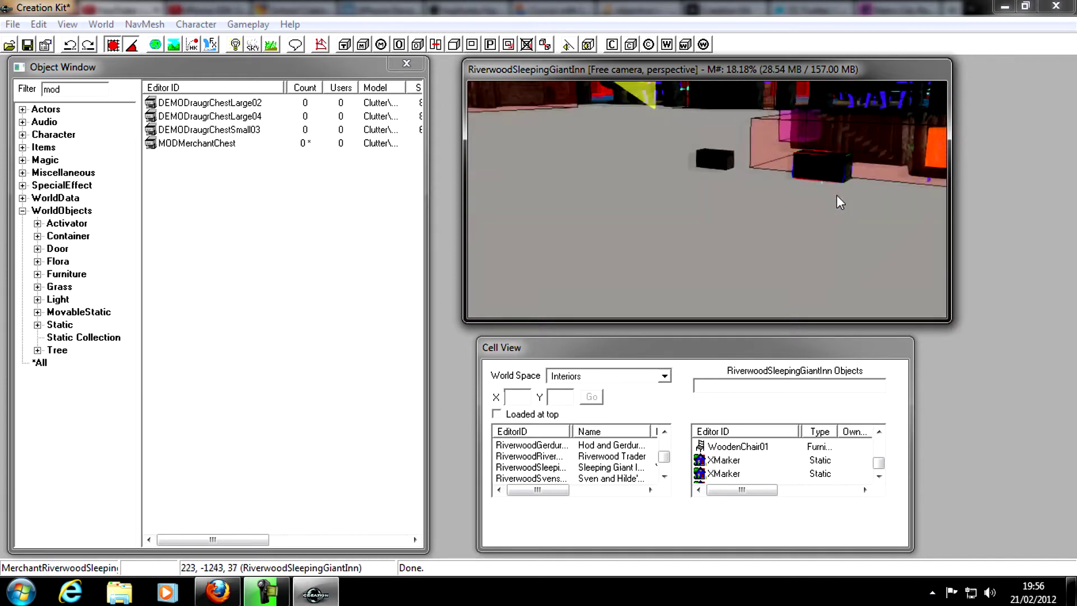
{"action": "middle_click_drag", "start_coordinate": [837, 175], "coordinate": [827, 229], "text": "shift"}
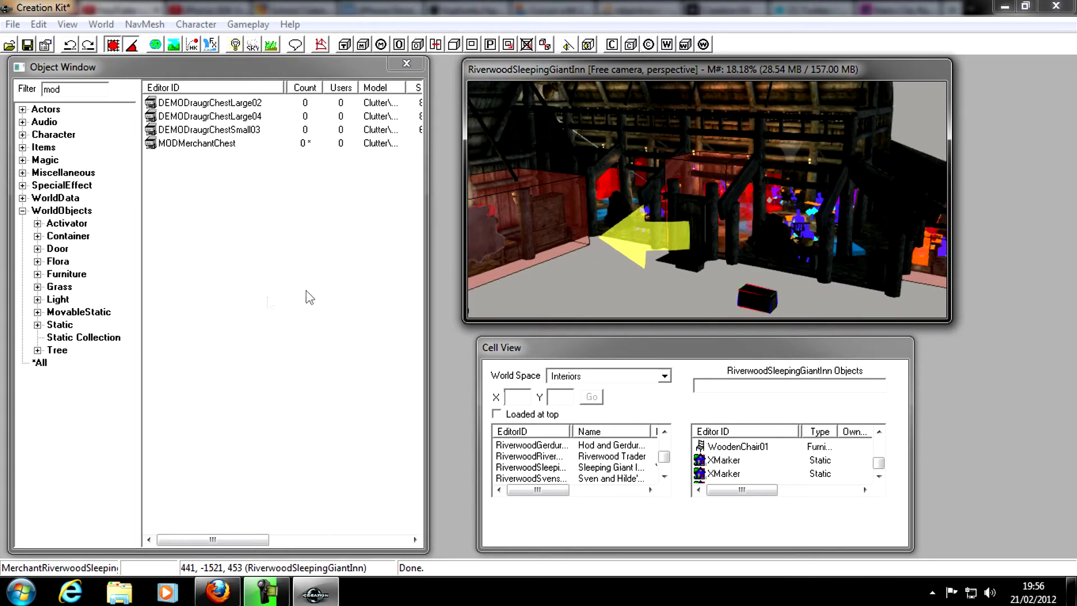
Clear the object filter and list the Faction objects in the Character category.
{"action": "left_click", "coordinate": [77, 80]}
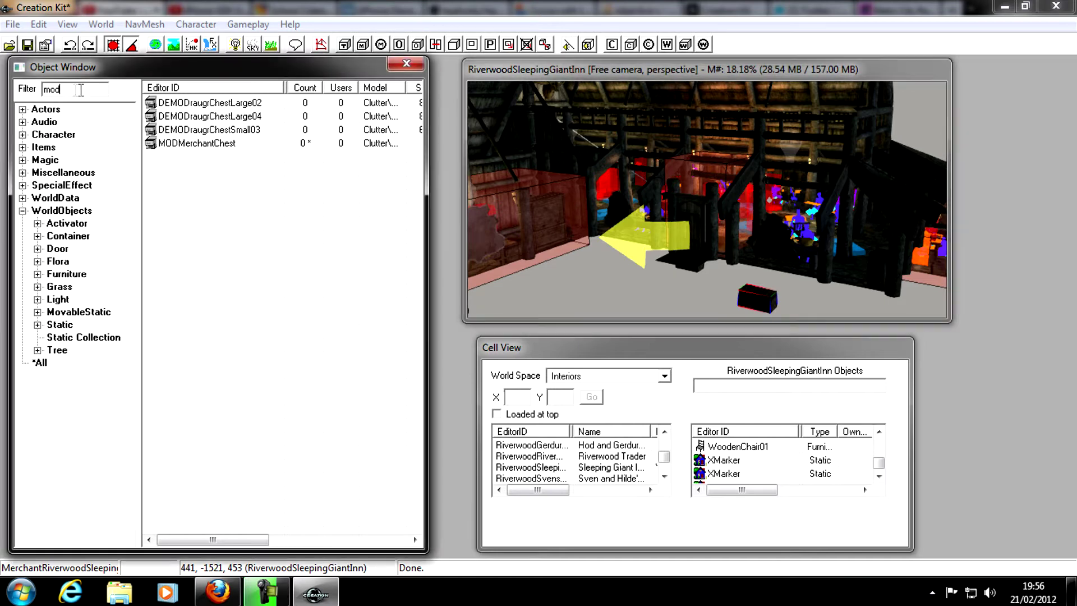
{"action": "key", "text": "BackSpace"}
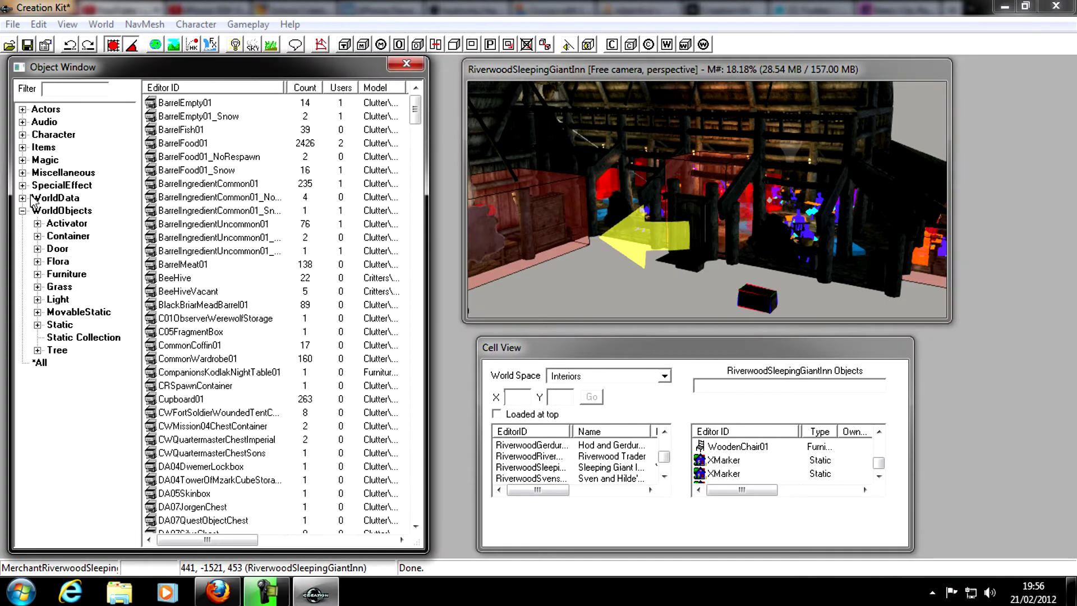
{"action": "left_click", "coordinate": [23, 211]}
{"action": "left_click", "coordinate": [23, 134]}
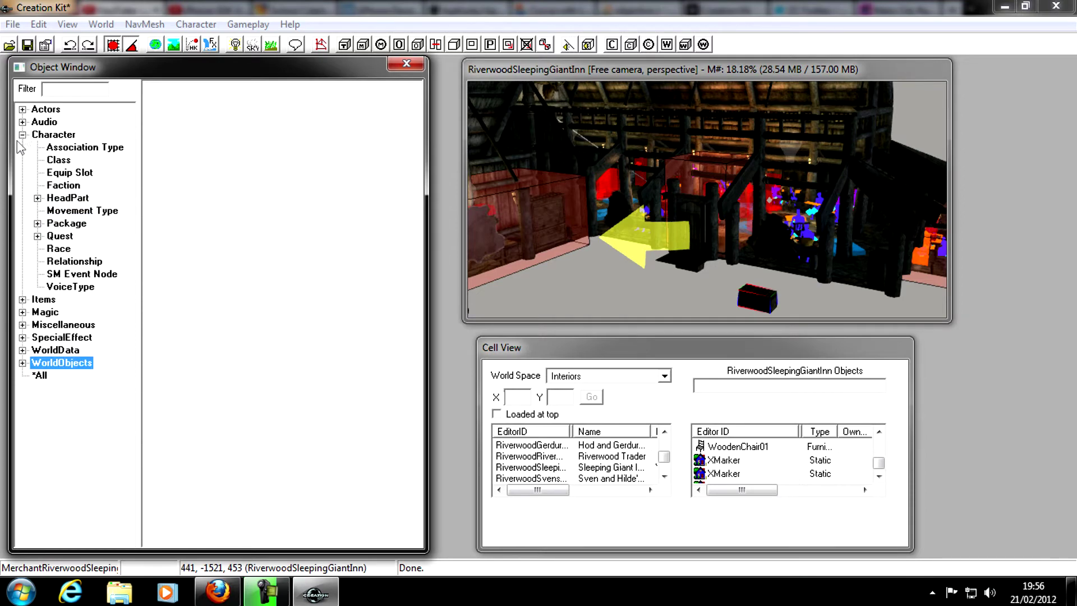
{"action": "left_click", "coordinate": [64, 187]}
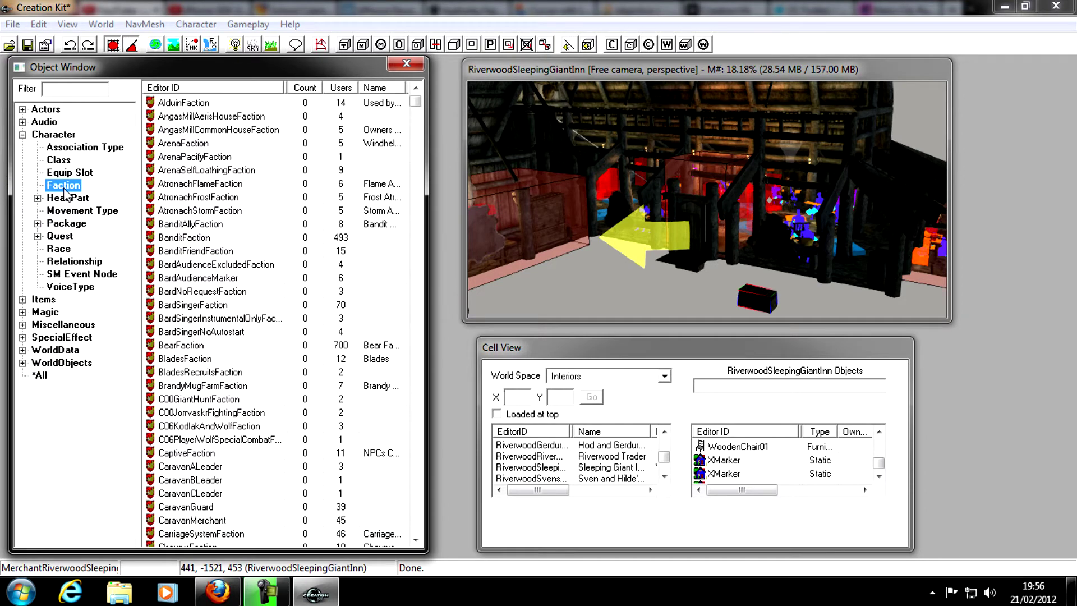
Create a new faction with the ID MODMerchantFaction and the name John's Merchant Faction.
{"action": "right_click", "coordinate": [239, 296]}
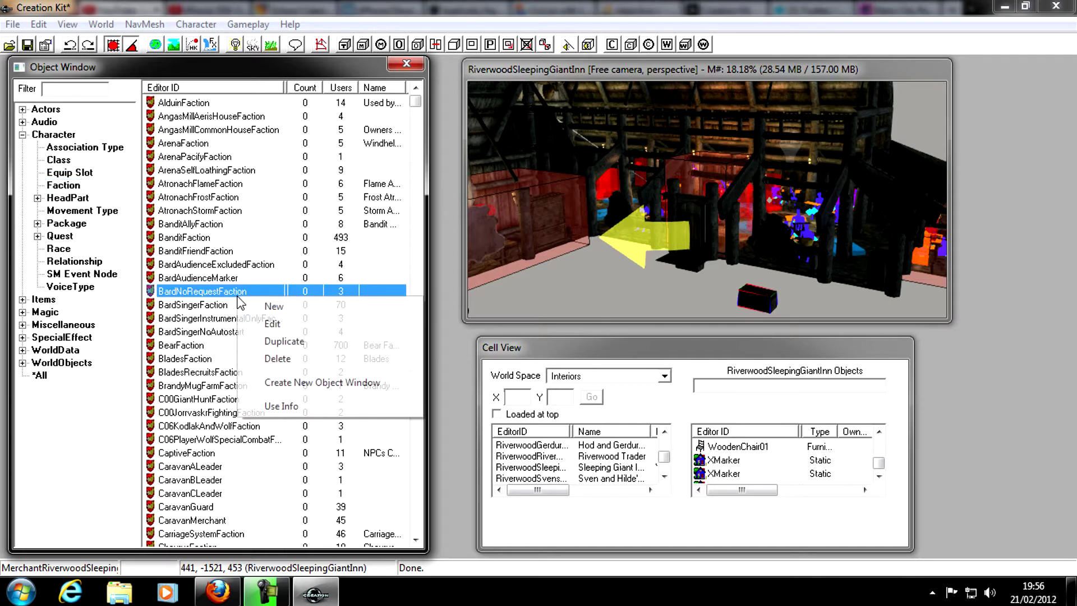
{"action": "left_click", "coordinate": [274, 307]}
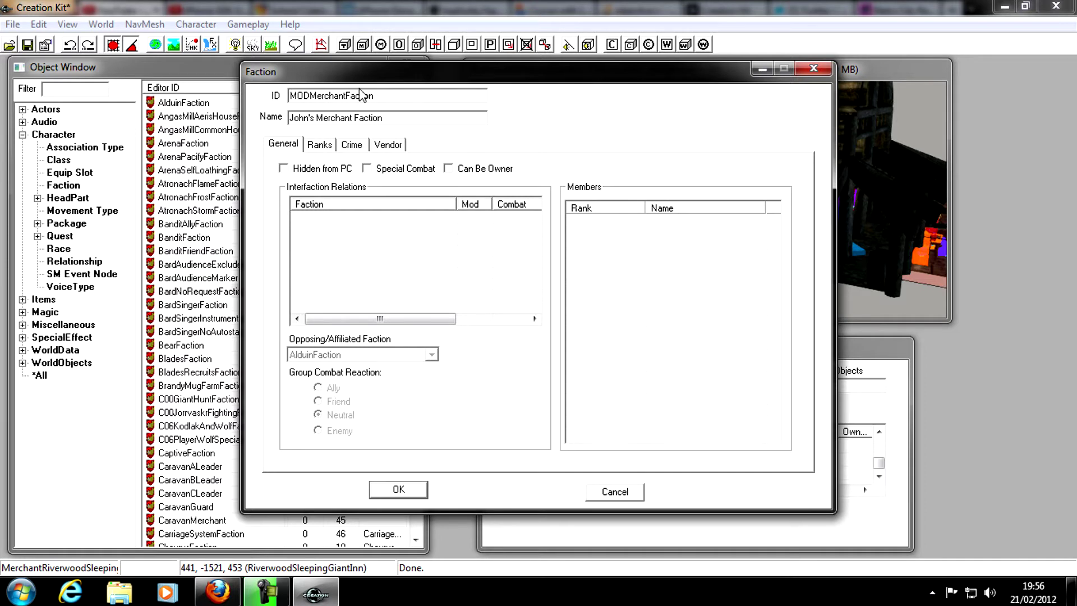
{"action": "left_click", "coordinate": [463, 171]}
Enable the Vendor option on the faction with a start hour of 0 and an end hour of 24.
{"action": "left_click", "coordinate": [328, 147]}
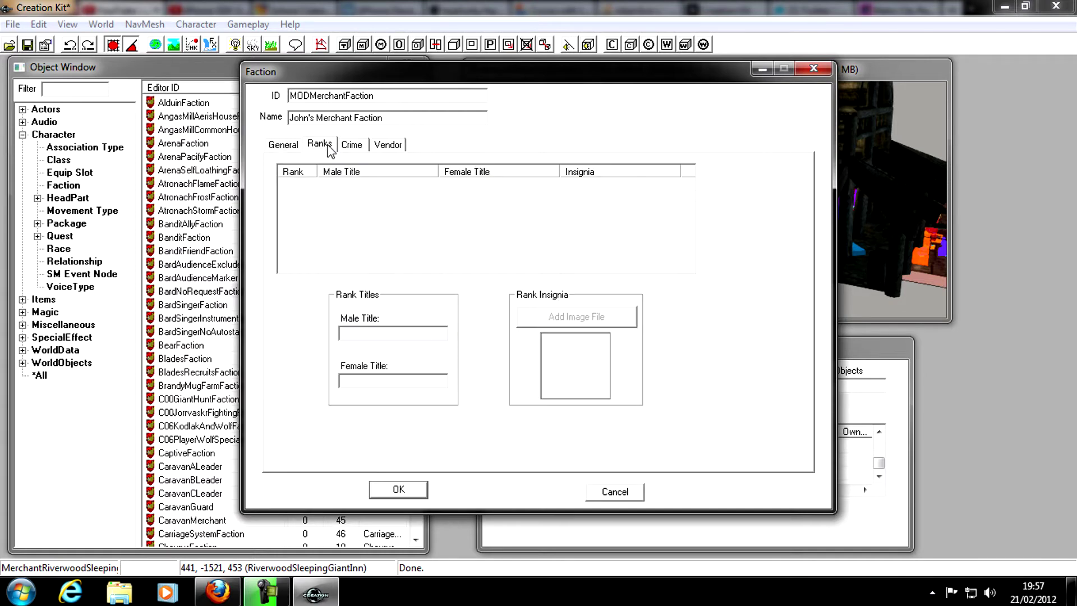
{"action": "left_click", "coordinate": [361, 144]}
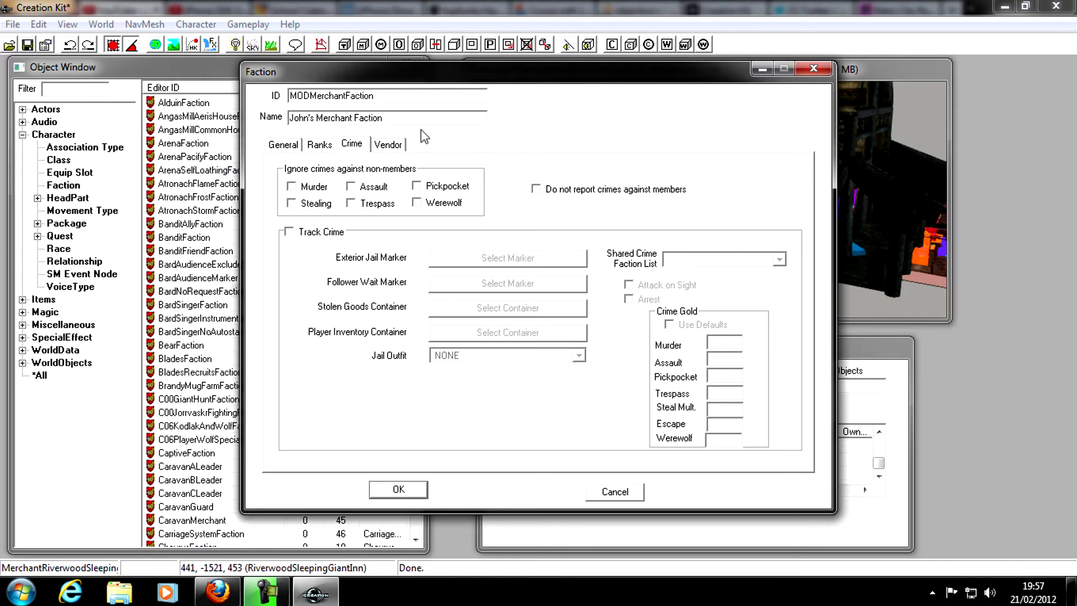
{"action": "left_click", "coordinate": [401, 145]}
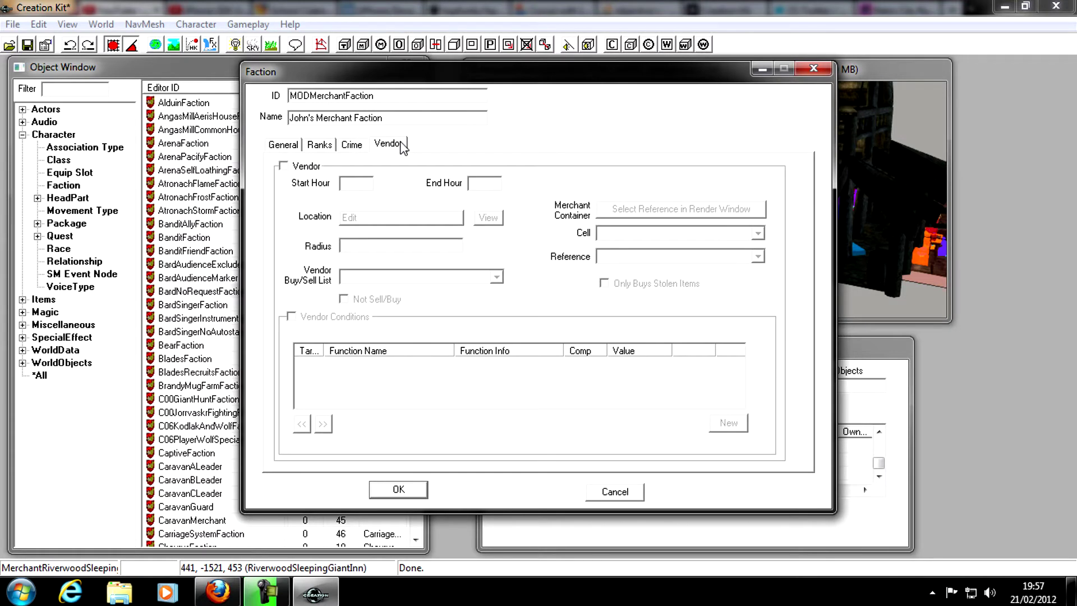
{"action": "left_click", "coordinate": [284, 166]}
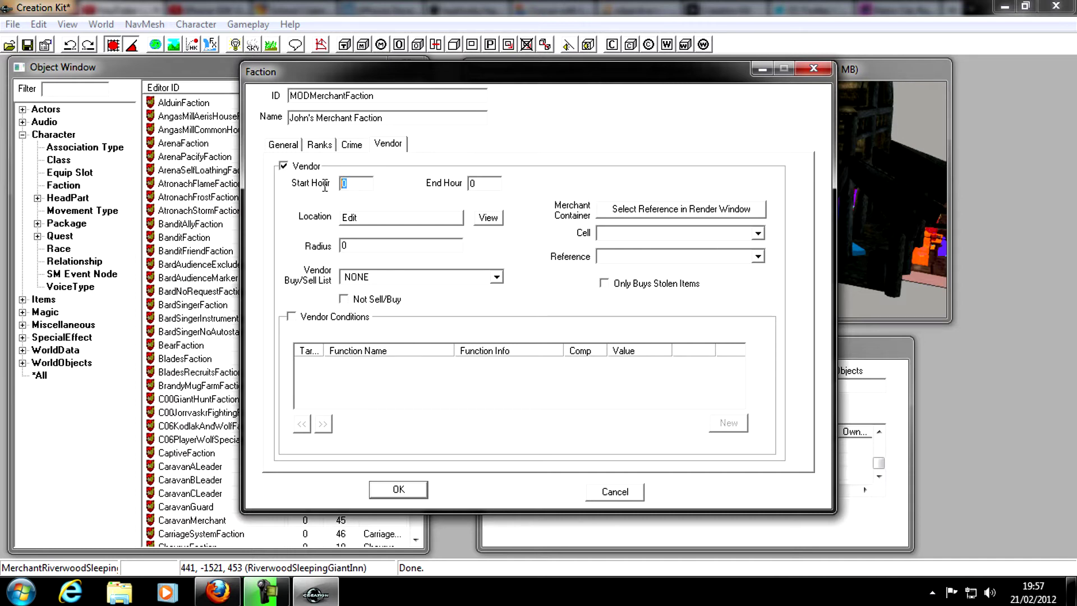
{"action": "double_click", "coordinate": [354, 184]}
{"action": "double_click", "coordinate": [472, 184]}
{"action": "type", "text": "24"}
Try vendor hours from 8 to 20 and restore them to 0 and 24.
{"action": "double_click", "coordinate": [344, 184]}
{"action": "type", "text": "8"}
{"action": "double_click", "coordinate": [481, 184]}
{"action": "type", "text": "20"}
{"action": "key", "text": "BackSpace"}
{"action": "type", "text": "4"}
{"action": "double_click", "coordinate": [344, 184]}
{"action": "type", "text": "0"}
Set the faction's vendor location to Near Self.
{"action": "left_click", "coordinate": [385, 227]}
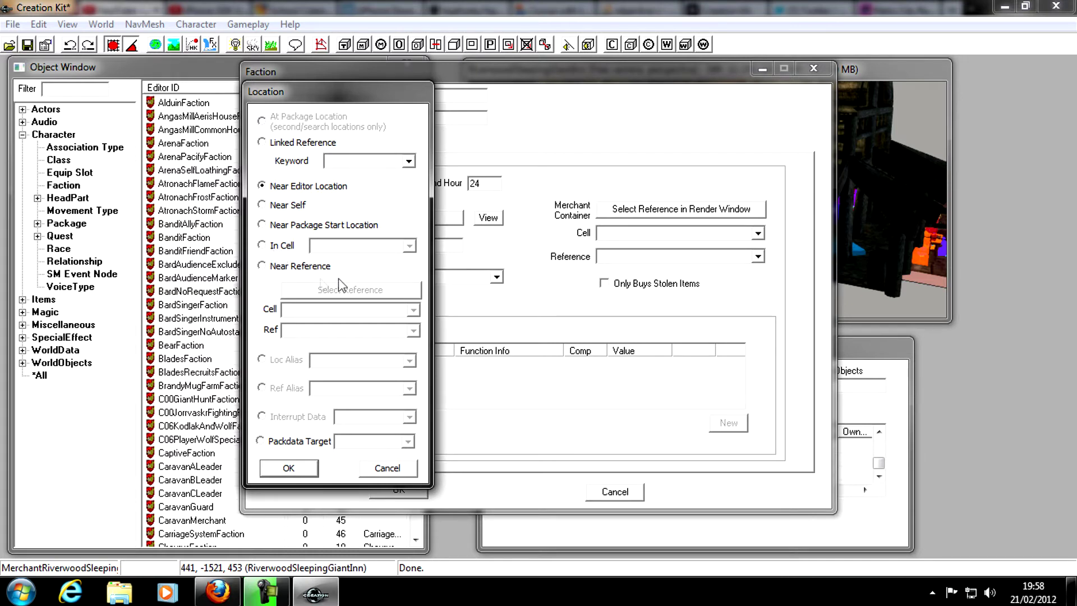
{"action": "left_click", "coordinate": [263, 206]}
{"action": "left_click", "coordinate": [288, 468]}
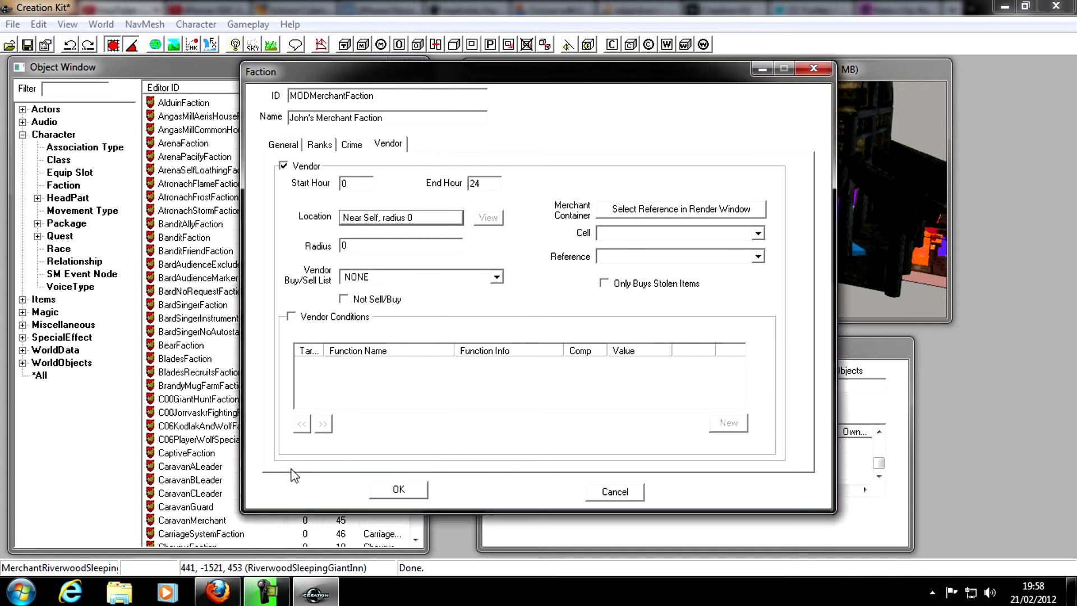
Set the vendor buy/sell list to VendorItemsMisc and enable the Not Sell/Buy option.
{"action": "left_click", "coordinate": [370, 277]}
{"action": "scroll", "coordinate": [465, 345], "scroll_direction": "down", "scroll_amount": 4}
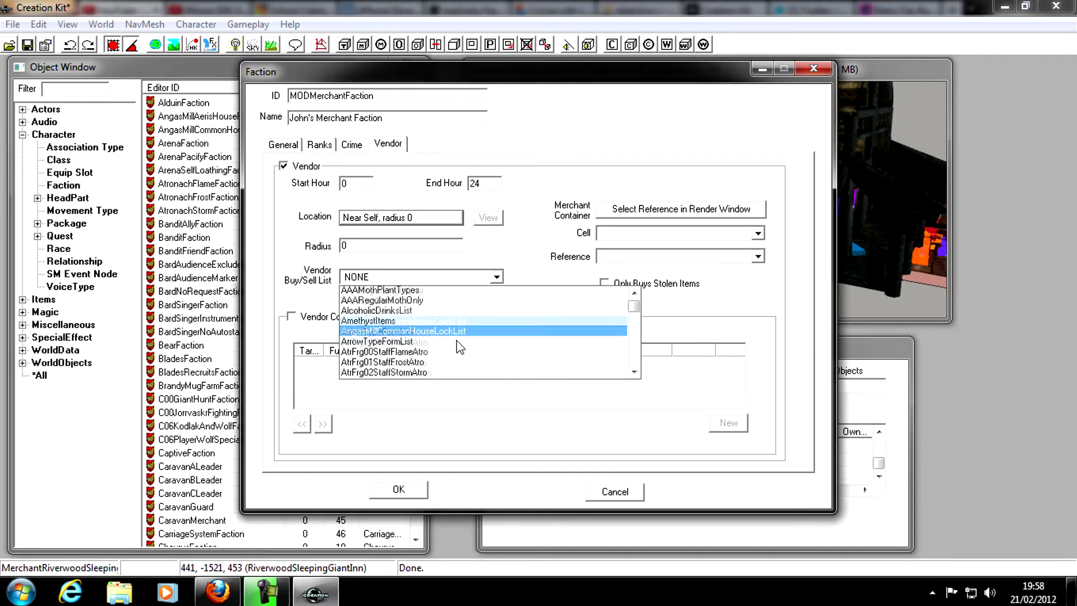
{"action": "scroll", "coordinate": [471, 347], "scroll_direction": "down", "scroll_amount": 7}
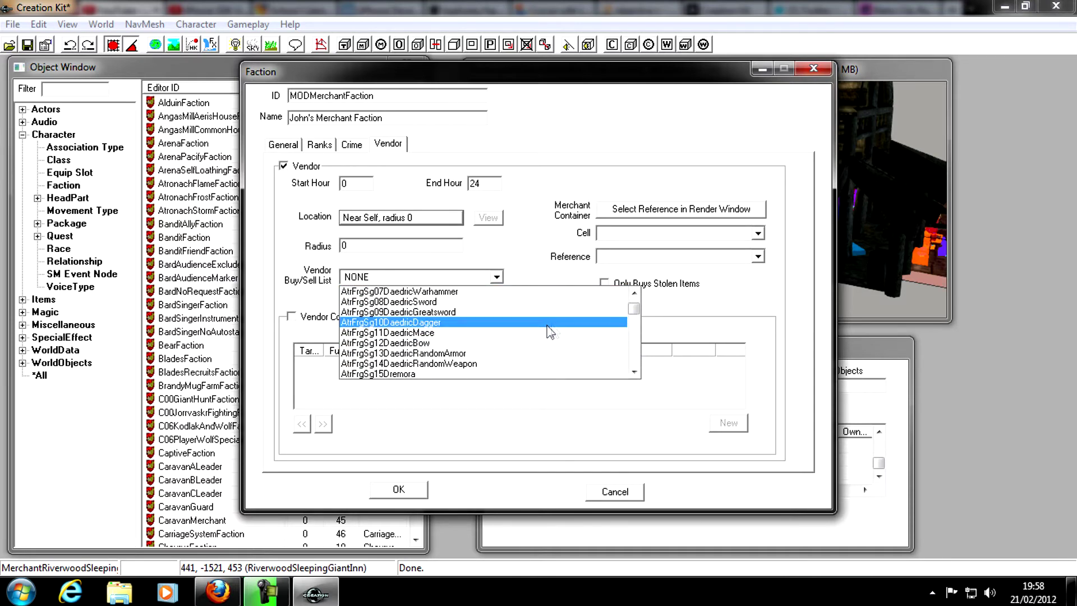
{"action": "scroll", "coordinate": [486, 352], "scroll_direction": "down", "scroll_amount": 3}
{"action": "key", "text": "v"}
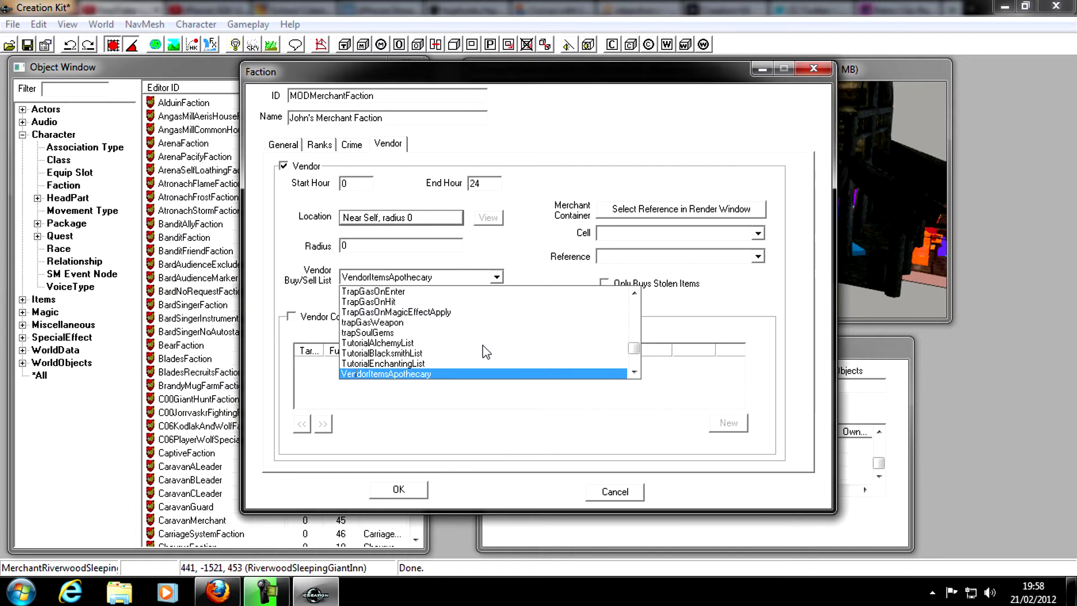
{"action": "scroll", "coordinate": [561, 370], "scroll_direction": "down", "scroll_amount": 2}
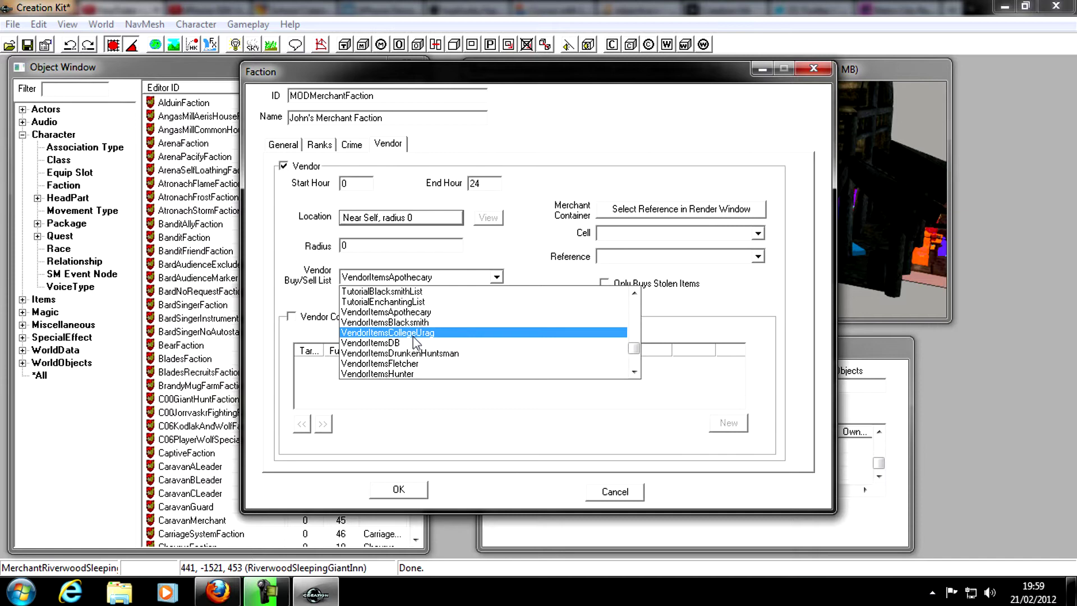
{"action": "scroll", "coordinate": [476, 348], "scroll_direction": "down", "scroll_amount": 1}
{"action": "scroll", "coordinate": [465, 346], "scroll_direction": "down", "scroll_amount": 1}
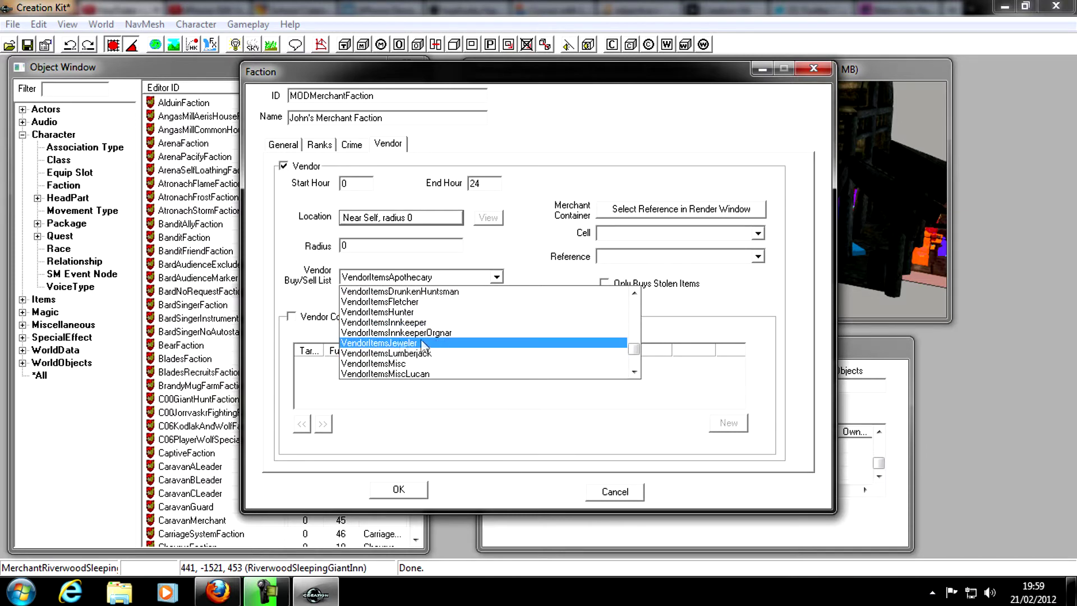
{"action": "left_click", "coordinate": [386, 343]}
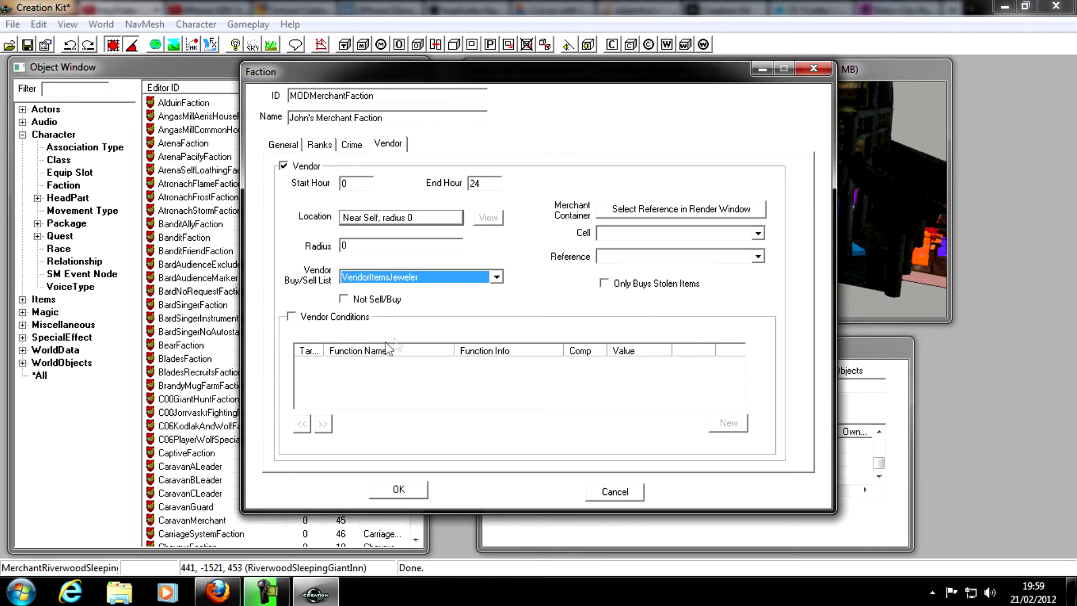
{"action": "left_click", "coordinate": [432, 278]}
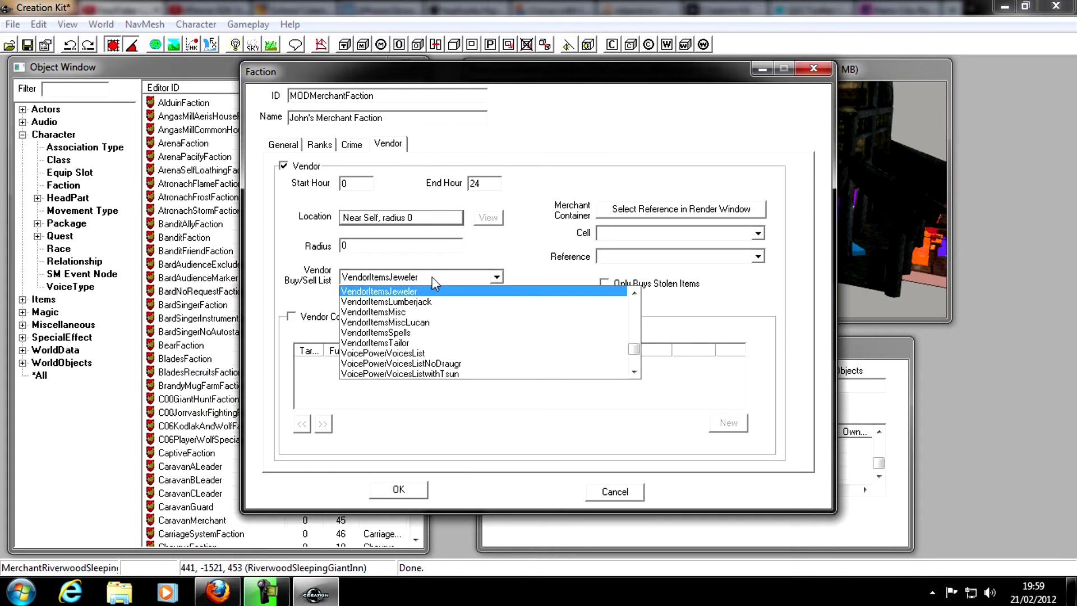
{"action": "left_click", "coordinate": [394, 314]}
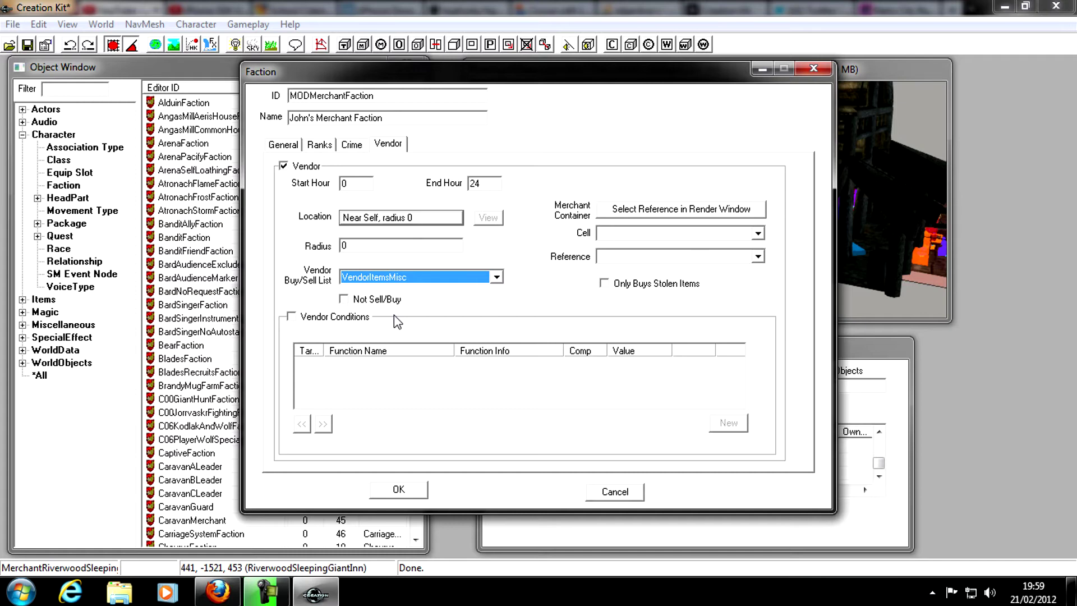
{"action": "left_click", "coordinate": [344, 300]}
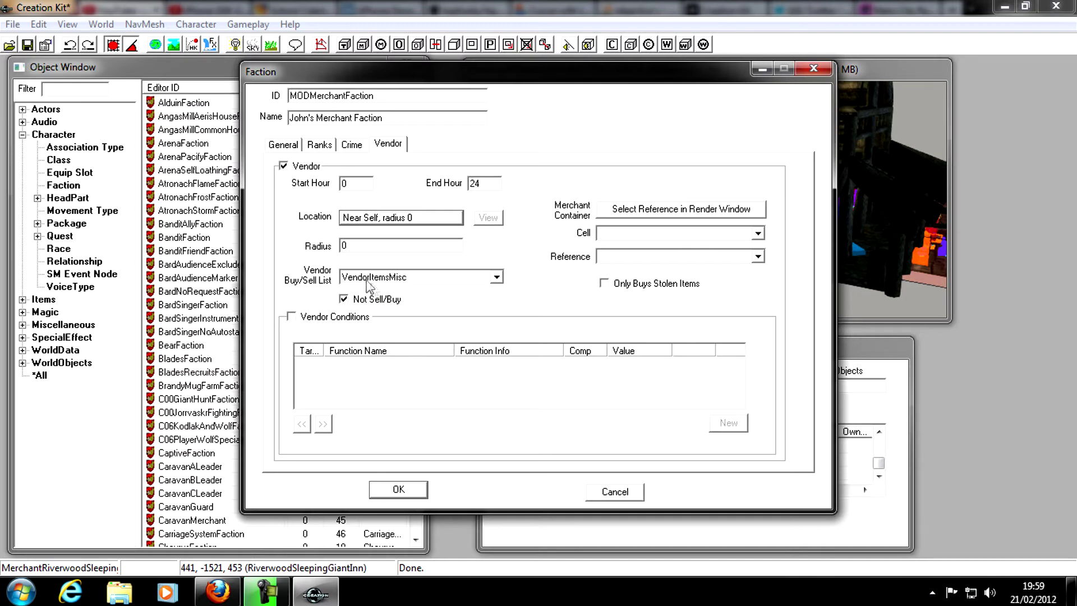
Assign the MODMerchantChest placed outside the inn as the faction's merchant container and save the faction.
{"action": "left_click", "coordinate": [645, 210]}
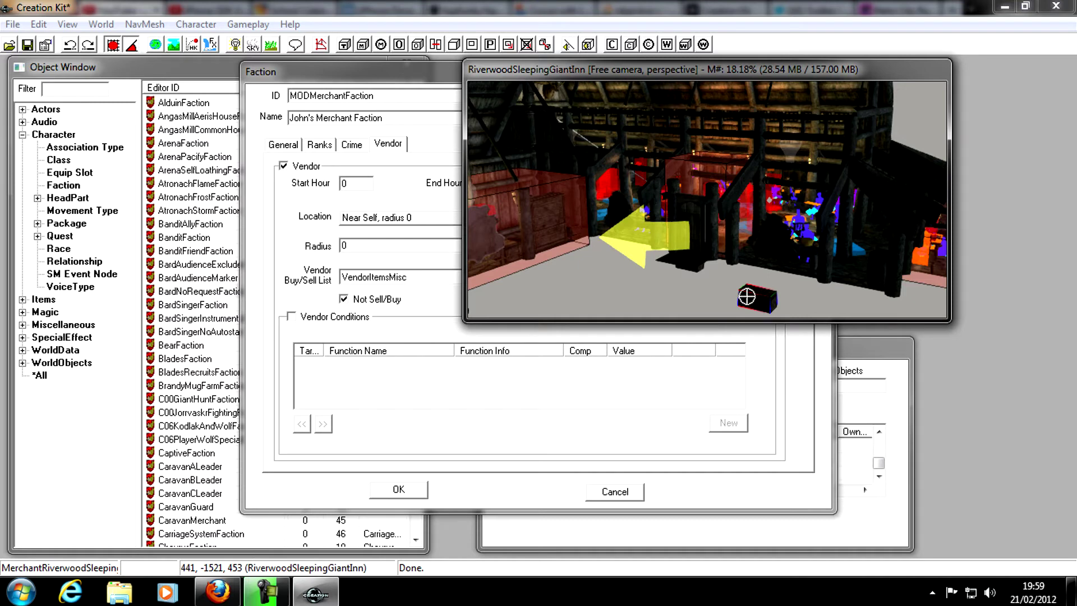
{"action": "left_click", "coordinate": [755, 298]}
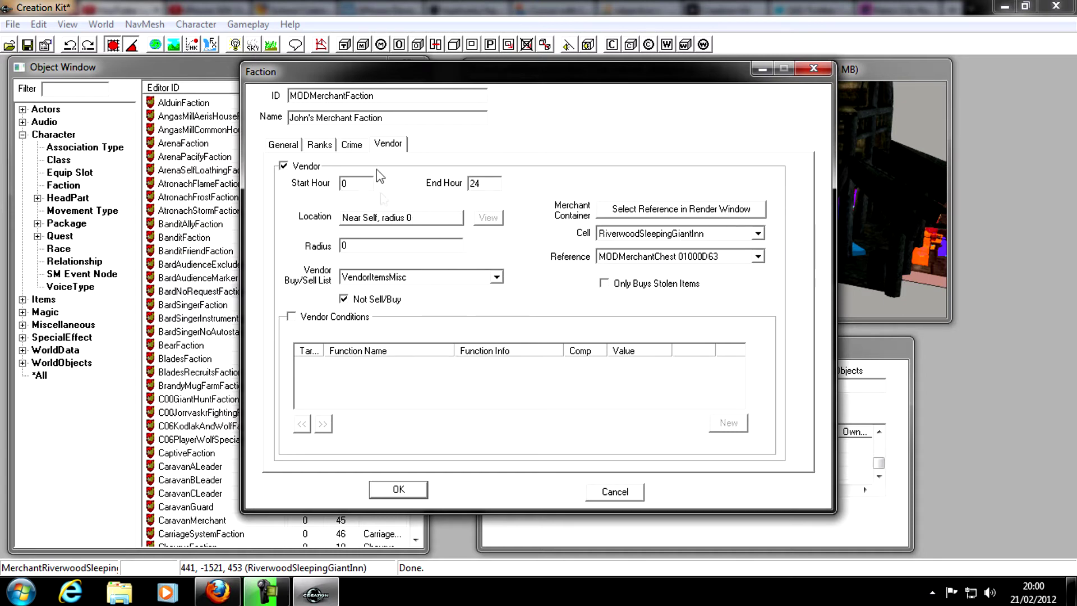
{"action": "left_click", "coordinate": [399, 492]}
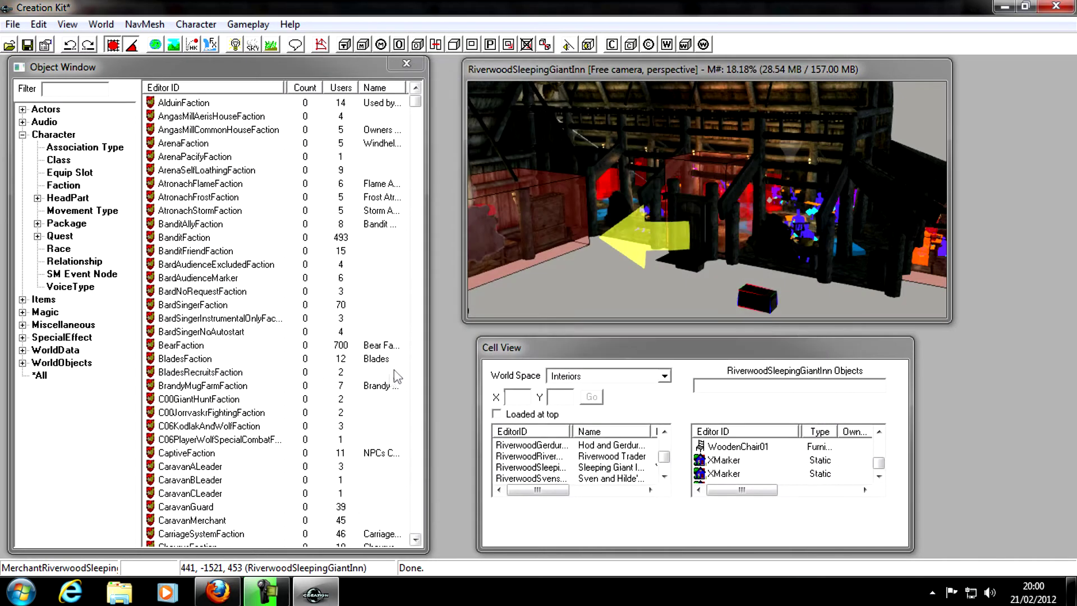
Create a new actor with the ID MODJohn, name John the Armor Man and short name John, and flag it as Unique.
{"action": "left_click", "coordinate": [22, 135]}
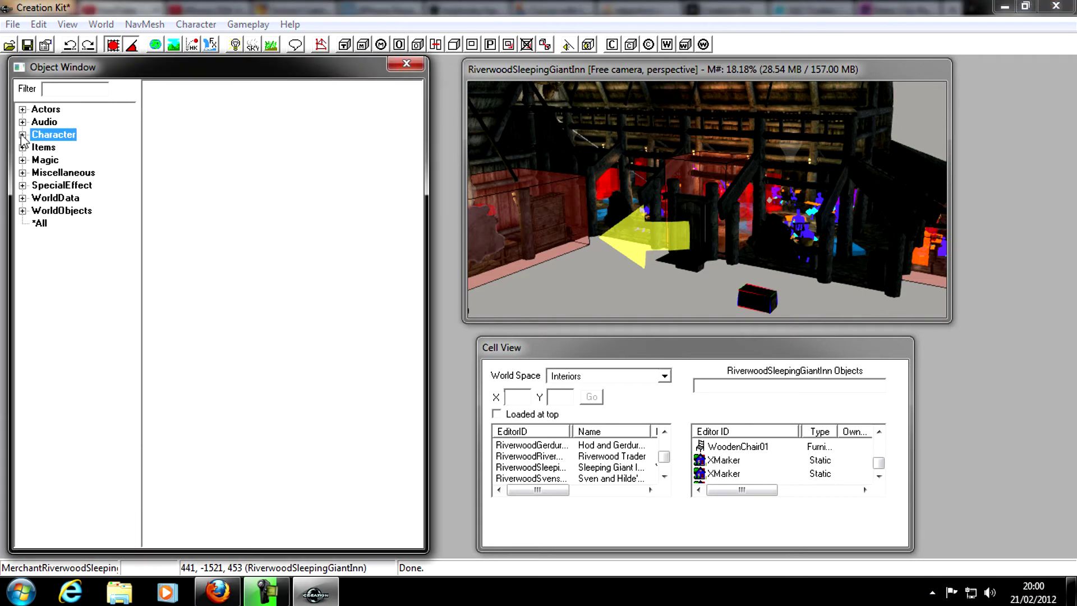
{"action": "left_click", "coordinate": [22, 109]}
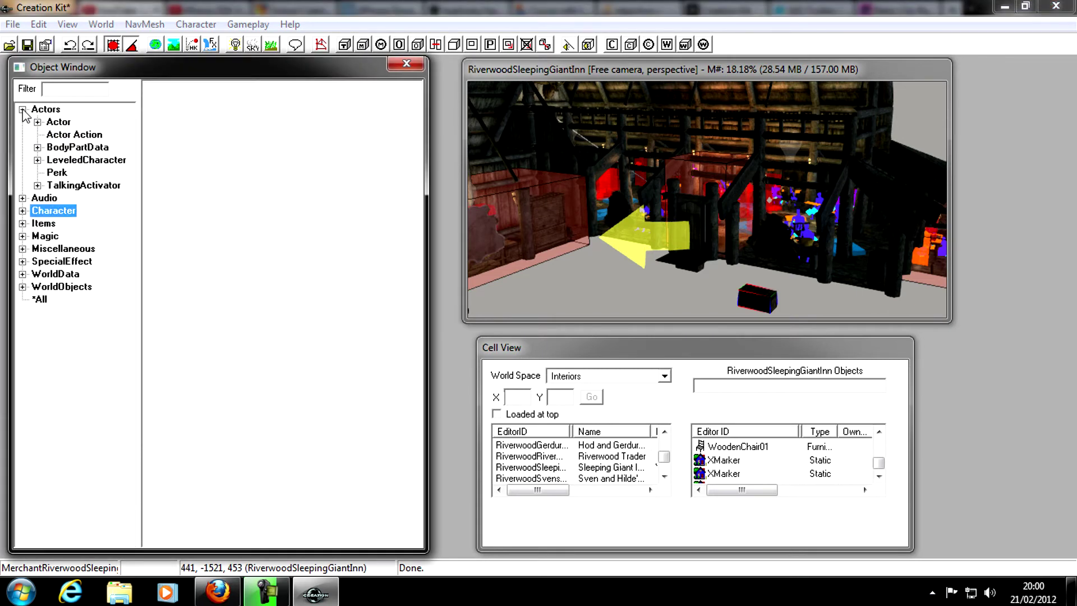
{"action": "left_click", "coordinate": [59, 122]}
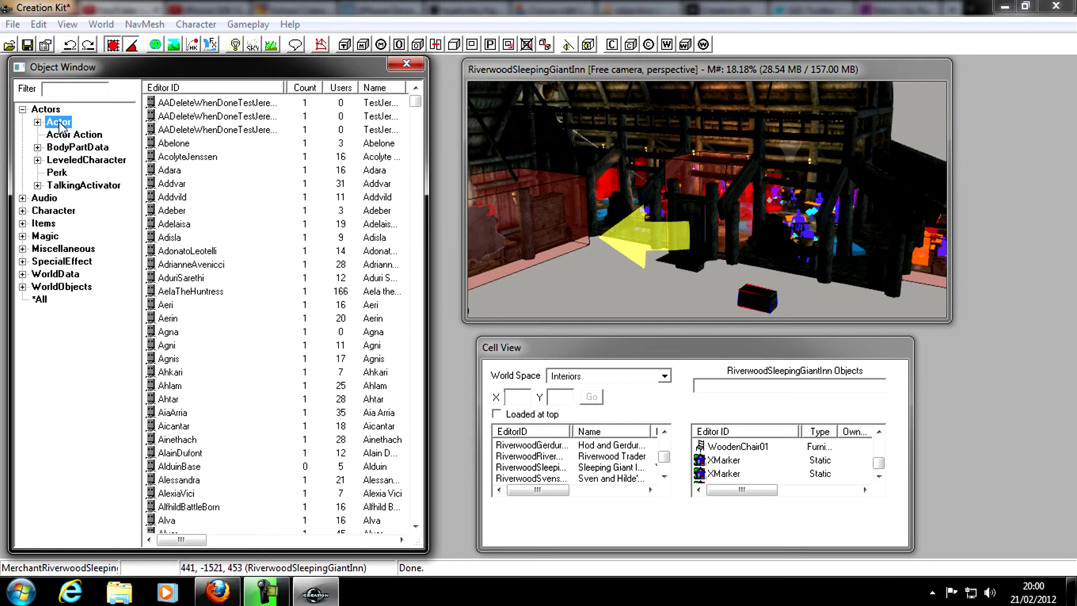
{"action": "right_click", "coordinate": [227, 264]}
{"action": "left_click", "coordinate": [274, 274]}
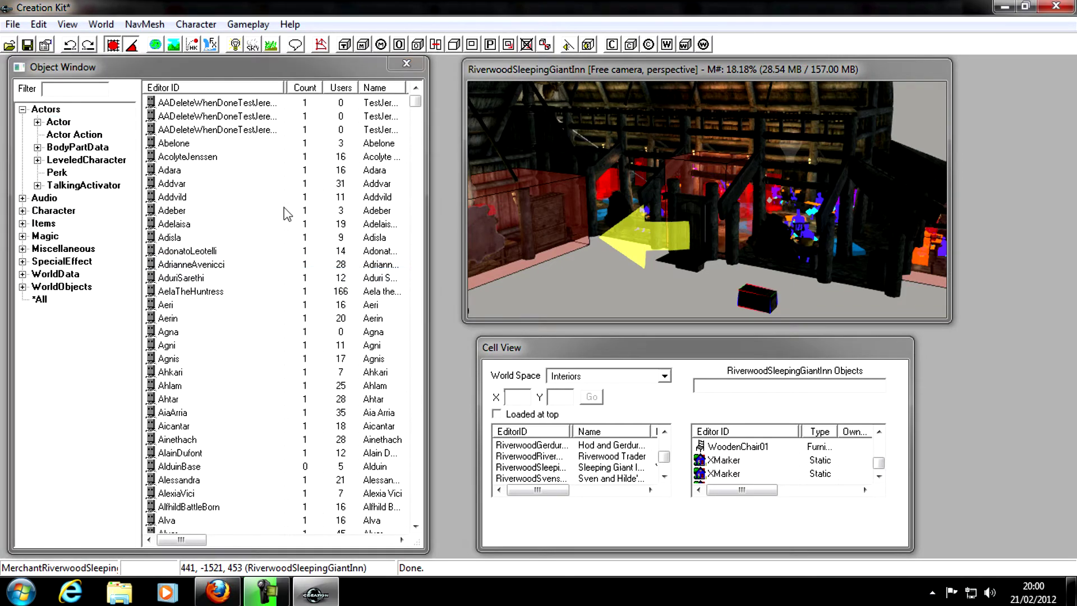
{"action": "type", "text": "MODJohn"}
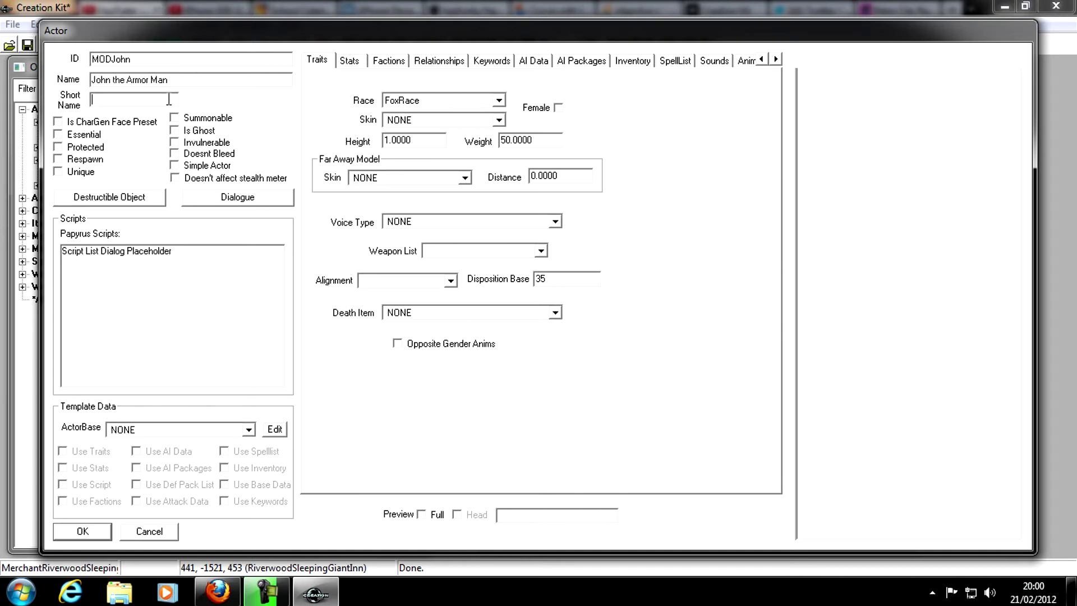
{"action": "left_click", "coordinate": [59, 172]}
Set the actor's race to ArgonianRaceVampire and show its full-body preview.
{"action": "left_click", "coordinate": [439, 103]}
{"action": "left_click_drag", "start_coordinate": [533, 153], "coordinate": [534, 128]}
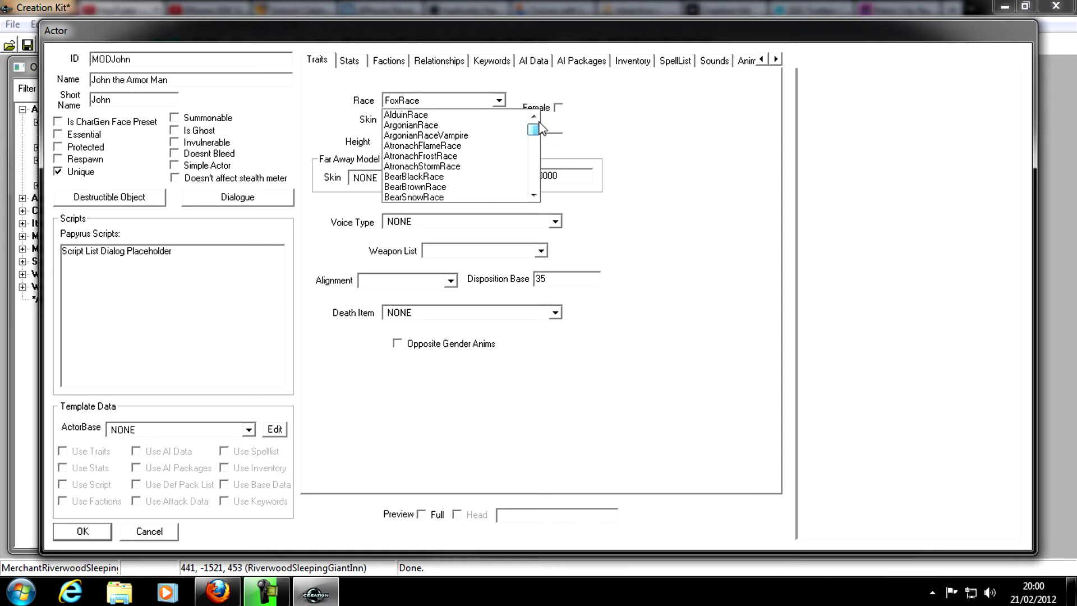
{"action": "left_click", "coordinate": [479, 136]}
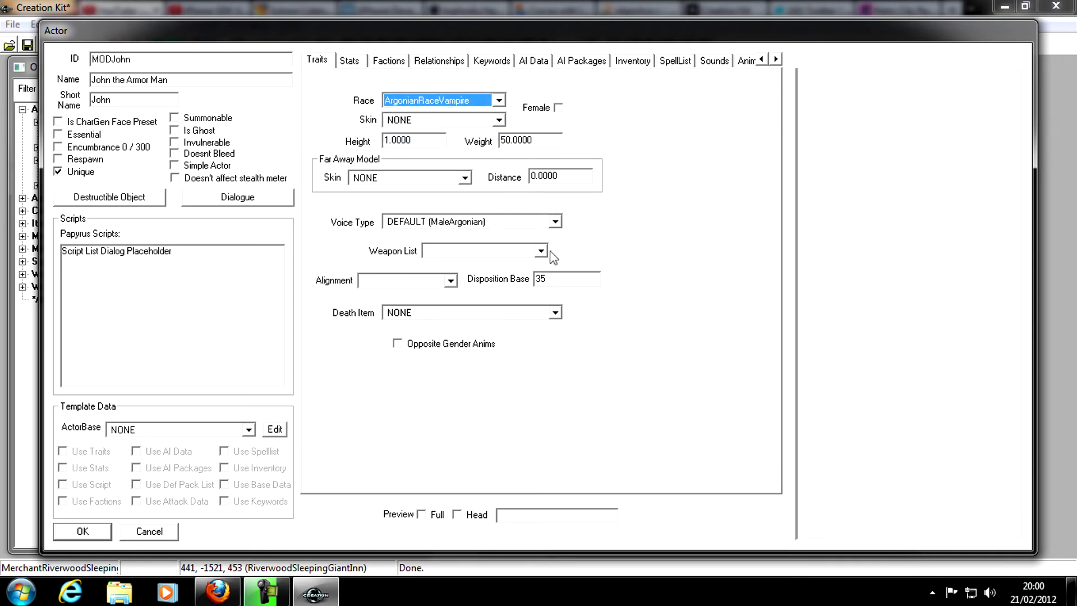
{"action": "left_click", "coordinate": [421, 514]}
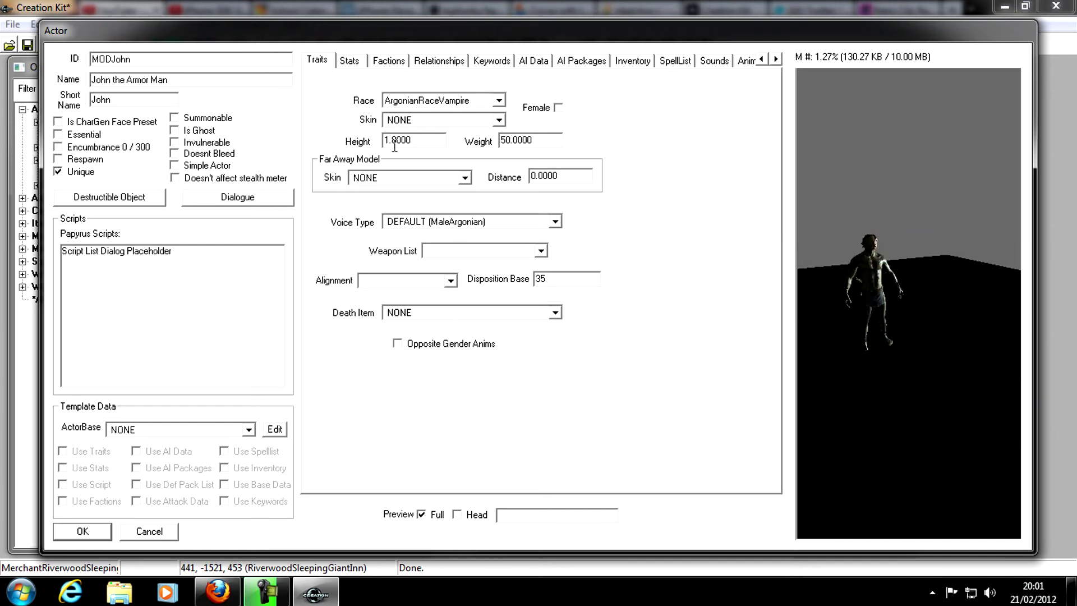
Add the actor to MODMerchantFaction, filtering the faction choices by "mod".
{"action": "left_click", "coordinate": [390, 62]}
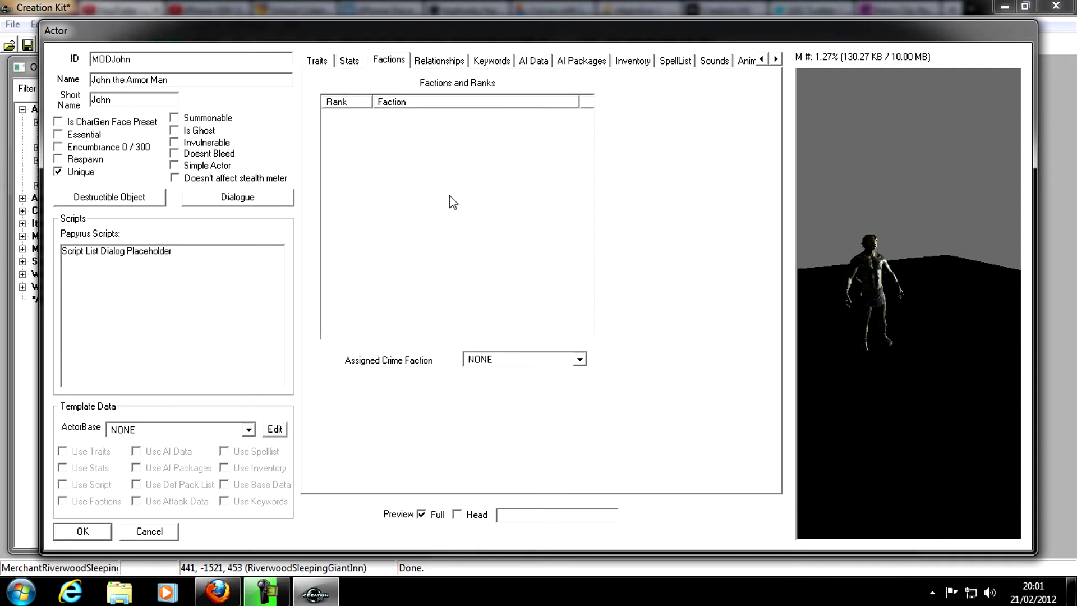
{"action": "right_click", "coordinate": [370, 143]}
{"action": "left_click", "coordinate": [396, 147]}
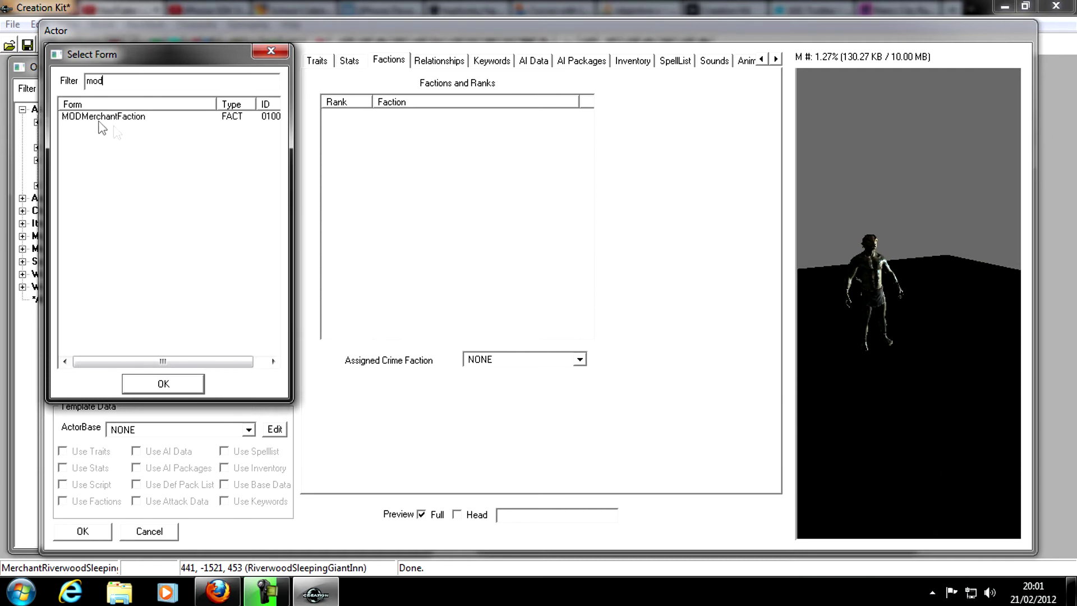
{"action": "left_click", "coordinate": [94, 117]}
{"action": "left_click", "coordinate": [198, 383]}
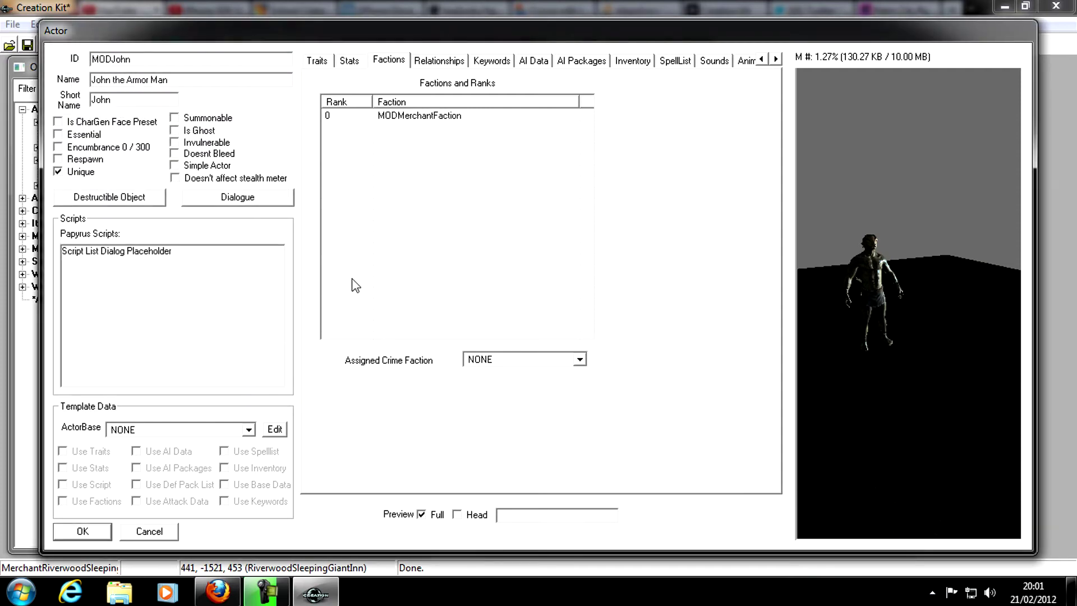
Add the actor to JobMerchantFaction as well, filtering the faction choices by "merchant".
{"action": "right_click", "coordinate": [394, 140]}
{"action": "left_click", "coordinate": [418, 148]}
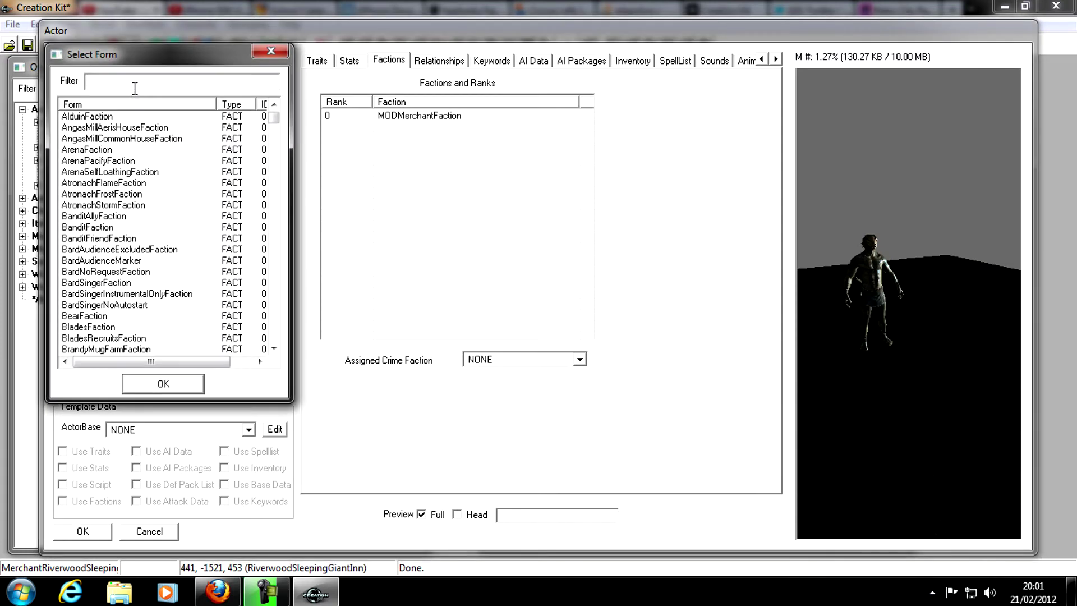
{"action": "type", "text": "merchant"}
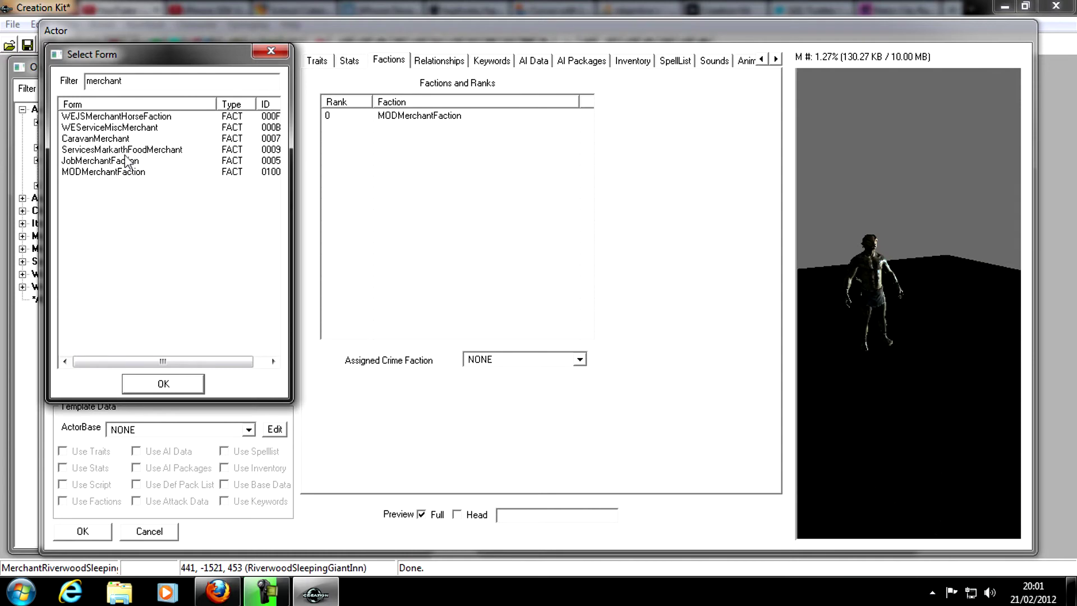
{"action": "left_click", "coordinate": [128, 162]}
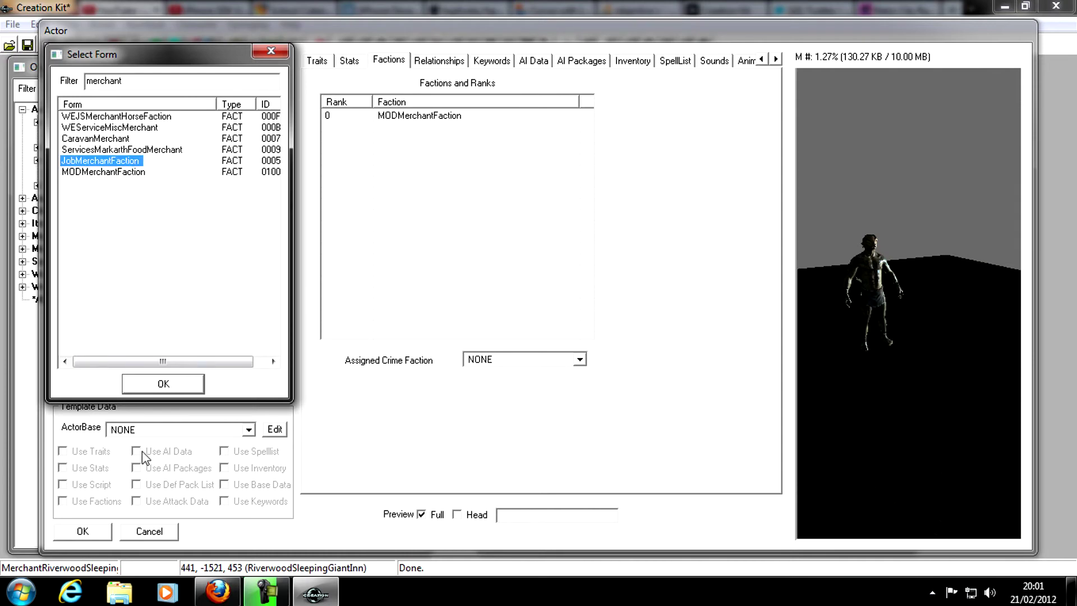
{"action": "left_click", "coordinate": [177, 386]}
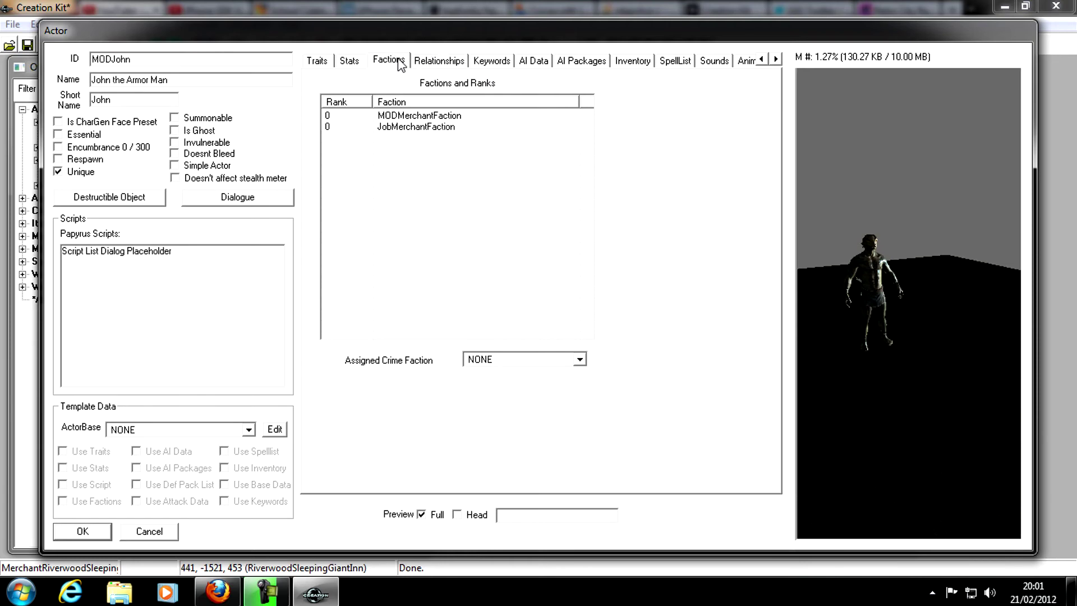
Set the actor's default outfit to SheogorathFullOutfit, check it in the preview, and confirm the actor.
{"action": "left_click", "coordinate": [631, 62]}
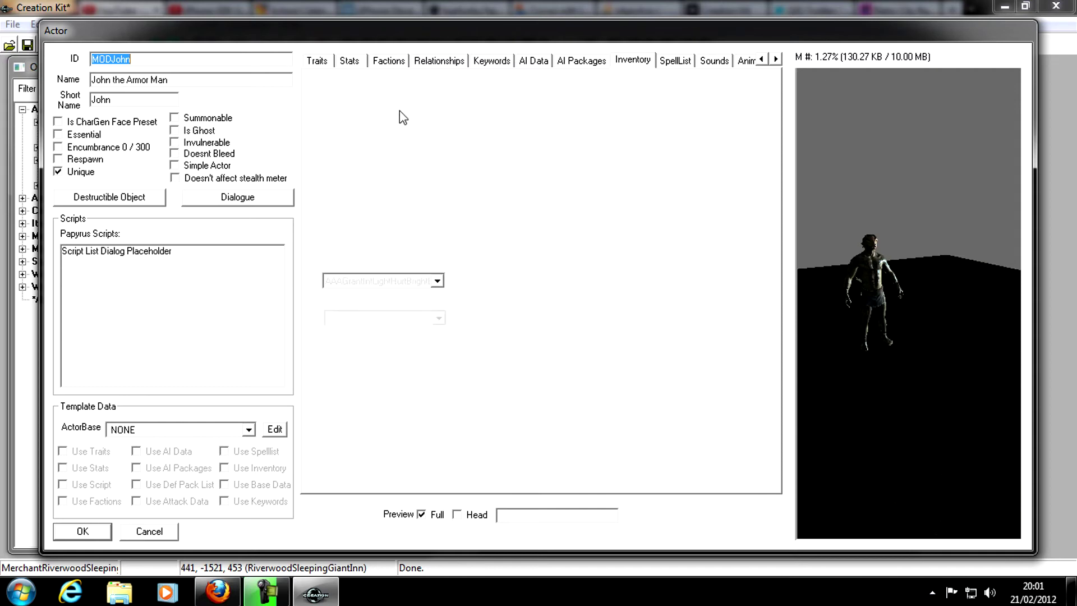
{"action": "left_click", "coordinate": [429, 93]}
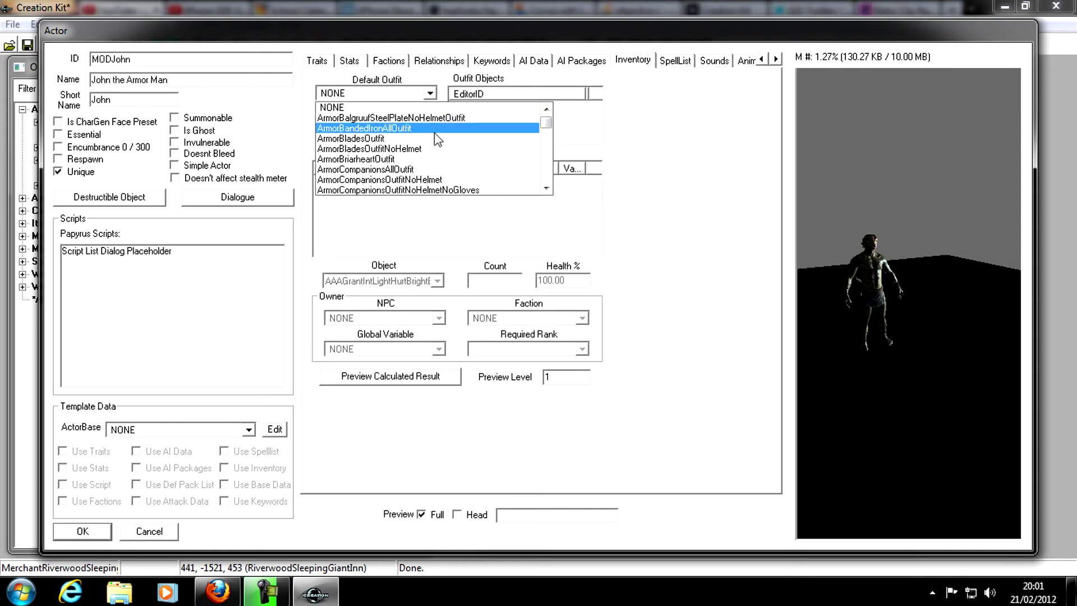
{"action": "type", "text": "sh"}
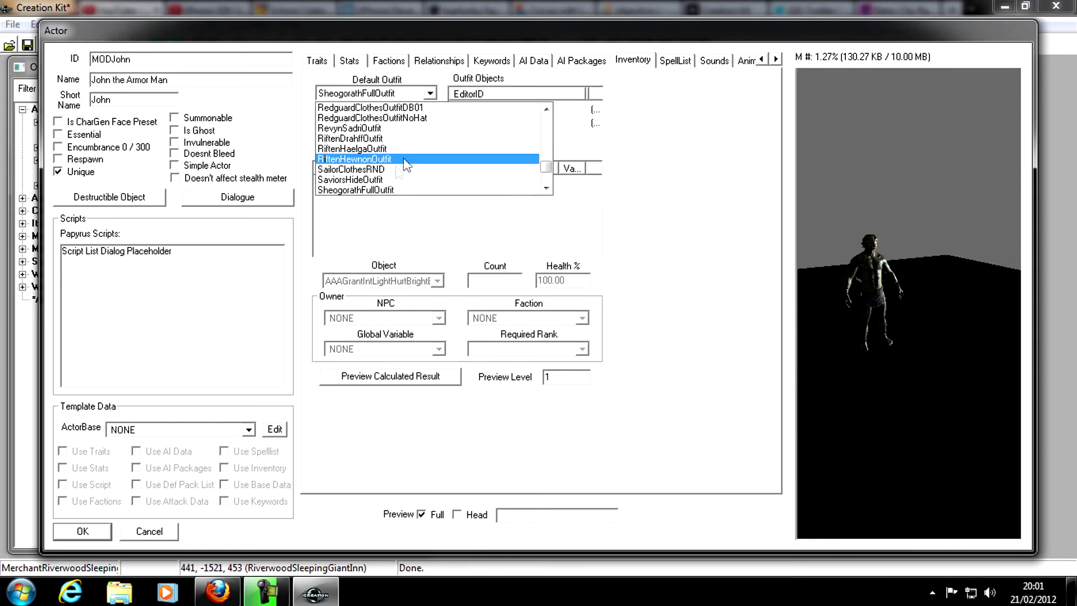
{"action": "left_click", "coordinate": [404, 190]}
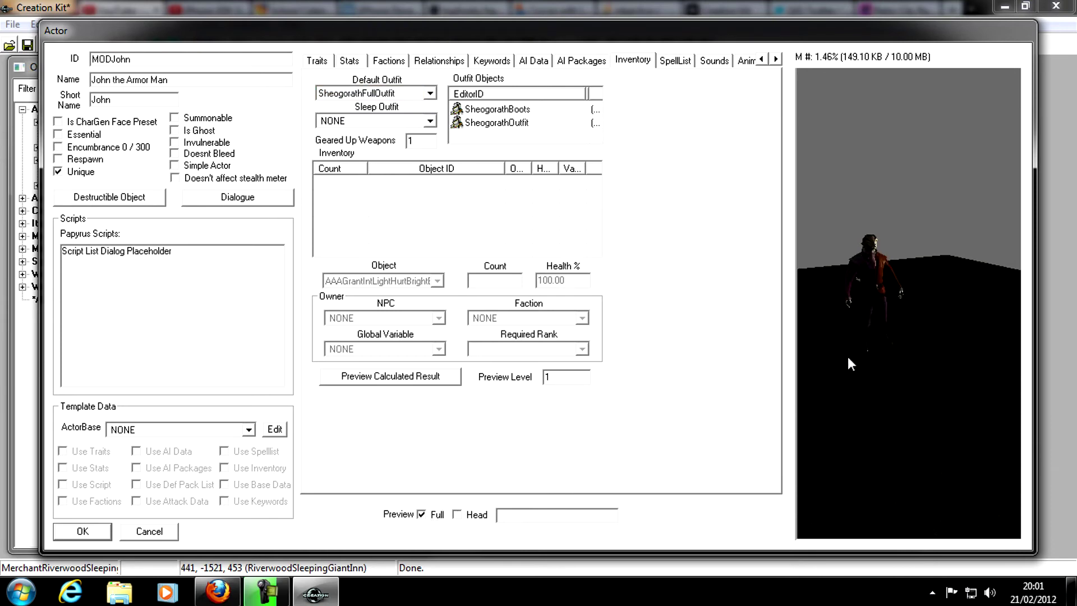
{"action": "left_click_drag", "start_coordinate": [803, 343], "coordinate": [783, 356]}
{"action": "right_click", "coordinate": [809, 355]}
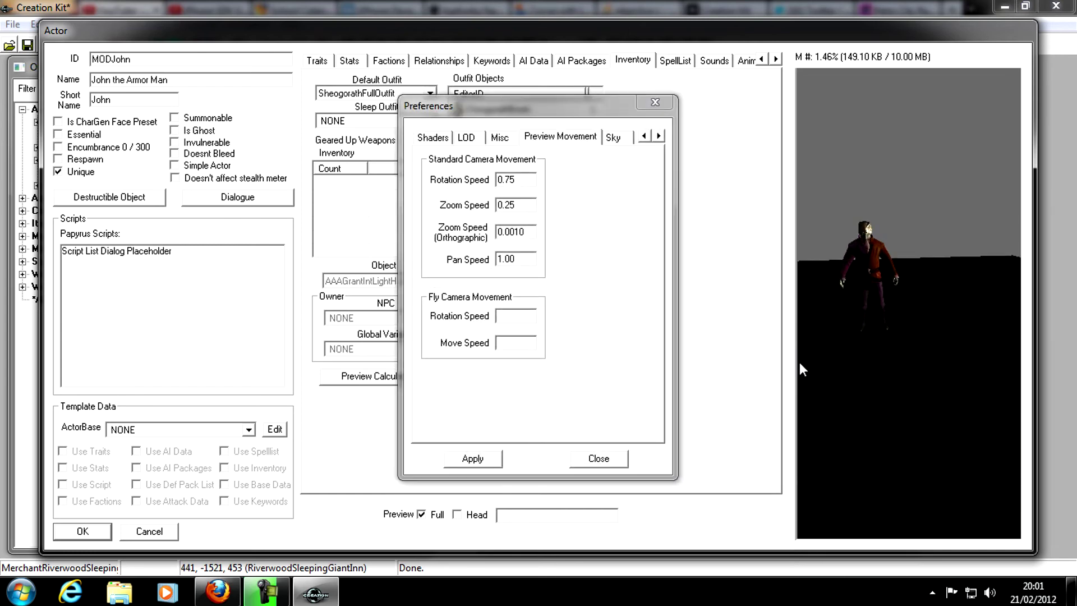
{"action": "left_click", "coordinate": [609, 462]}
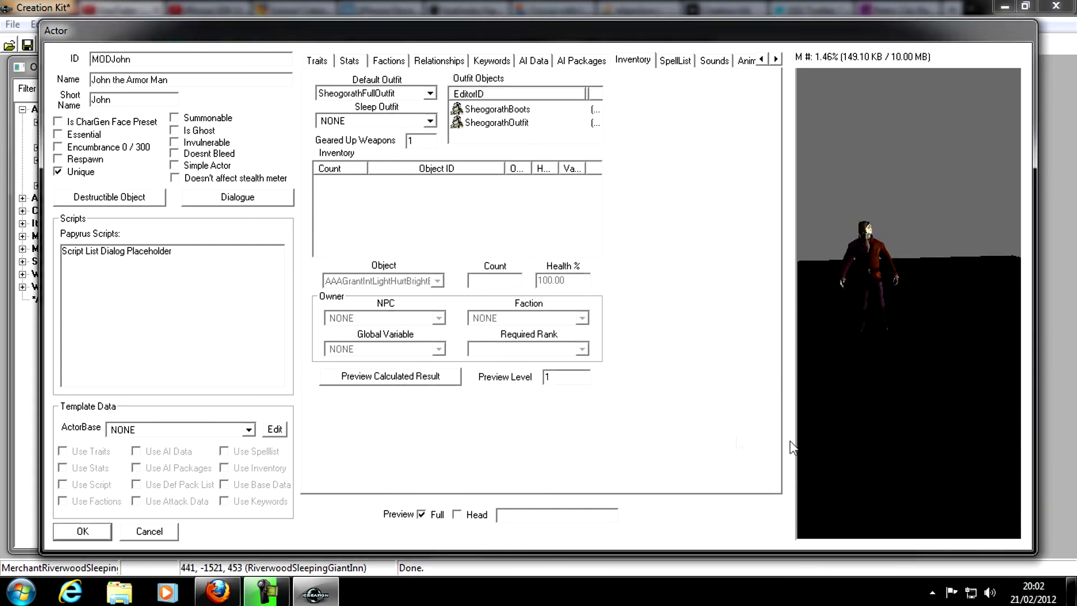
{"action": "left_click", "coordinate": [83, 531]}
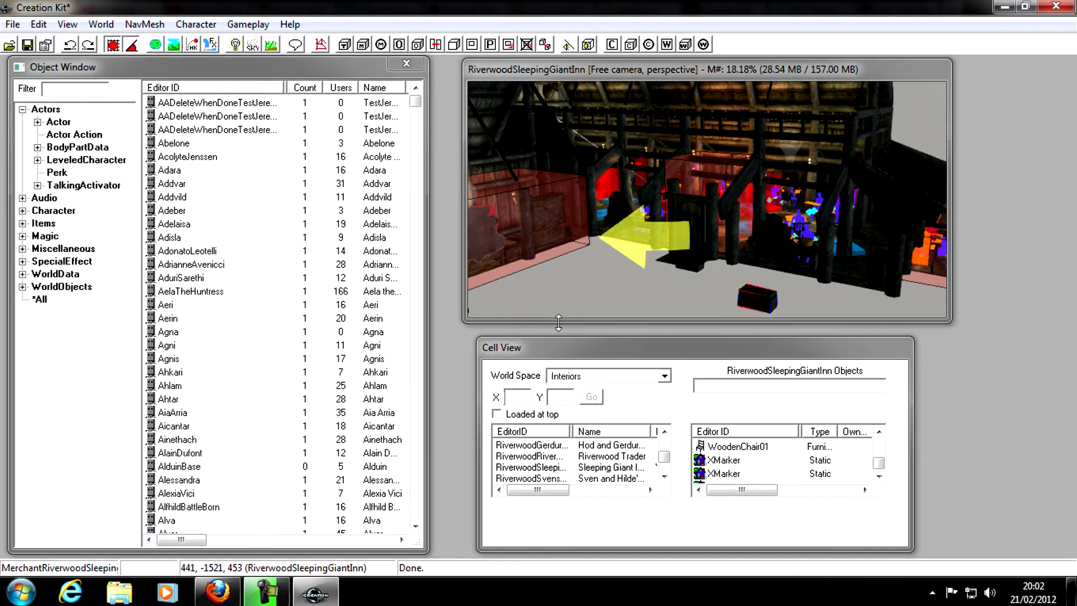
Filter the actors by "mod" and place MODJohn on the floor inside the Sleeping Giant Inn, accepting all warnings.
{"action": "scroll", "coordinate": [697, 229], "scroll_direction": "up", "scroll_amount": 2}
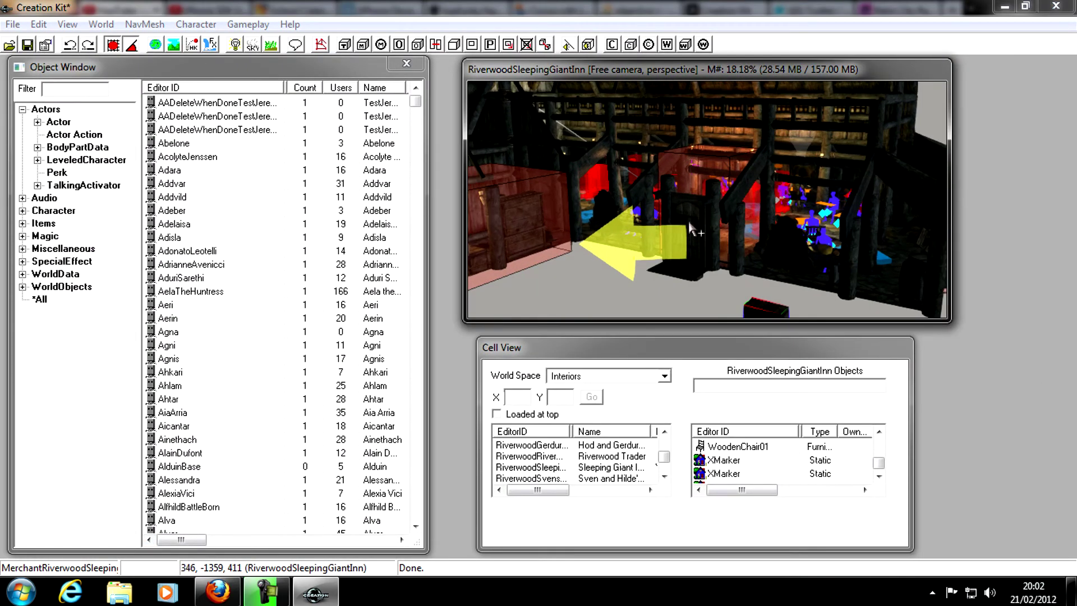
{"action": "scroll", "coordinate": [692, 227], "scroll_direction": "up", "scroll_amount": 2}
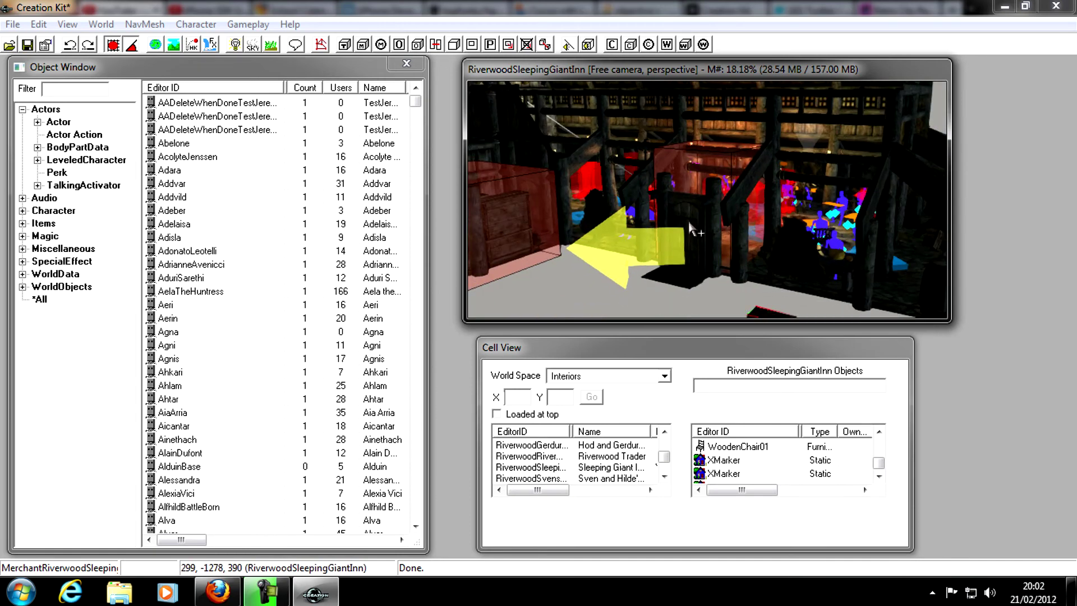
{"action": "scroll", "coordinate": [691, 227], "scroll_direction": "down", "scroll_amount": 2}
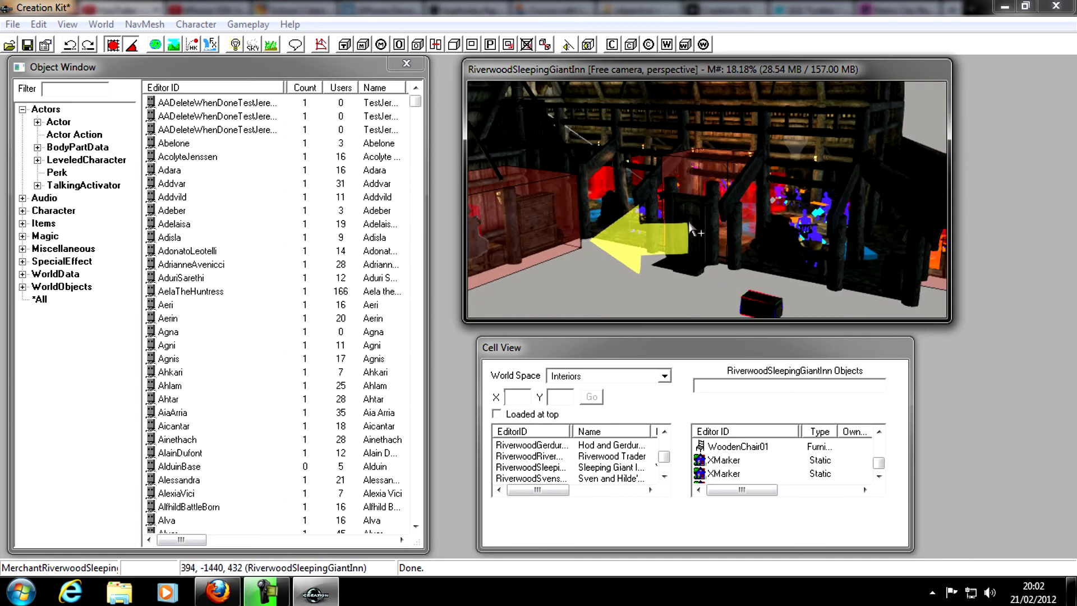
{"action": "scroll", "coordinate": [696, 230], "scroll_direction": "up", "scroll_amount": 5}
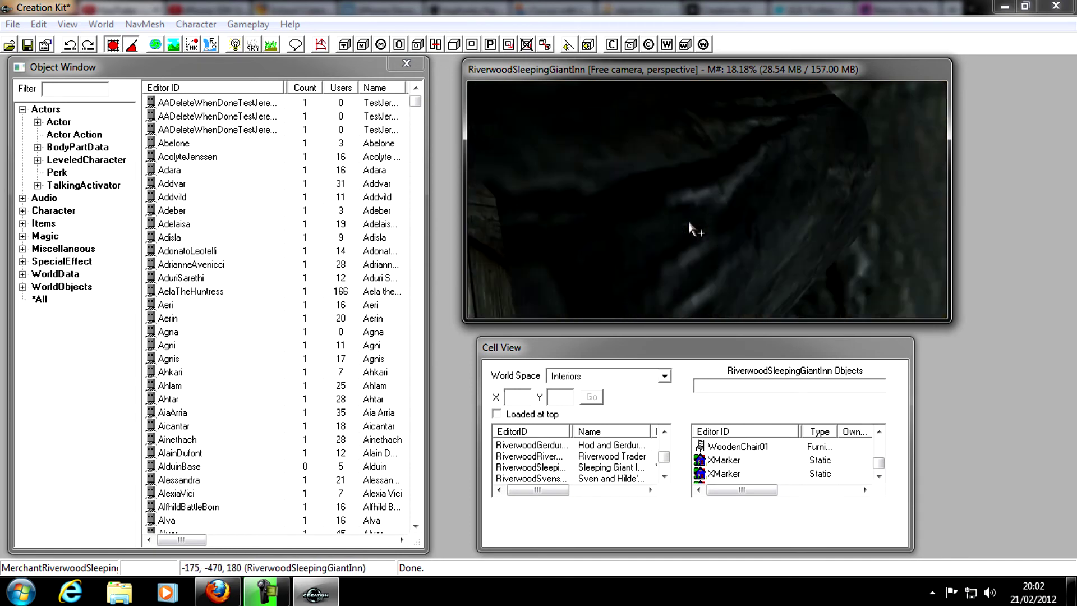
{"action": "mouse_move", "coordinate": [696, 230]}
{"action": "middle_mouse_down"}
{"action": "mouse_move", "coordinate": [617, 193]}
{"action": "mouse_move", "coordinate": [640, 199]}
{"action": "middle_mouse_up"}
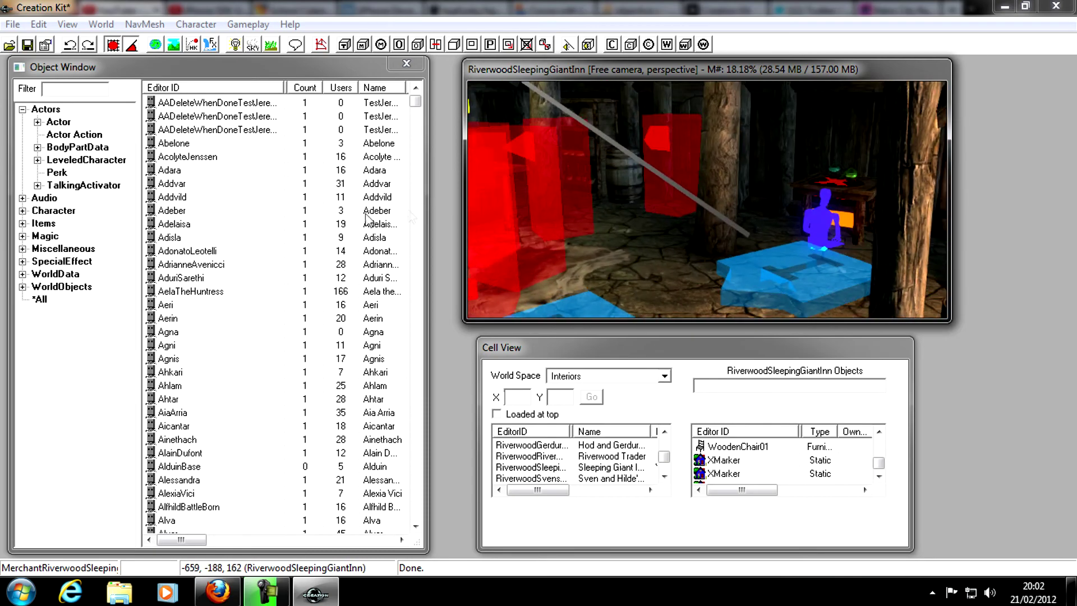
{"action": "left_click", "coordinate": [88, 89]}
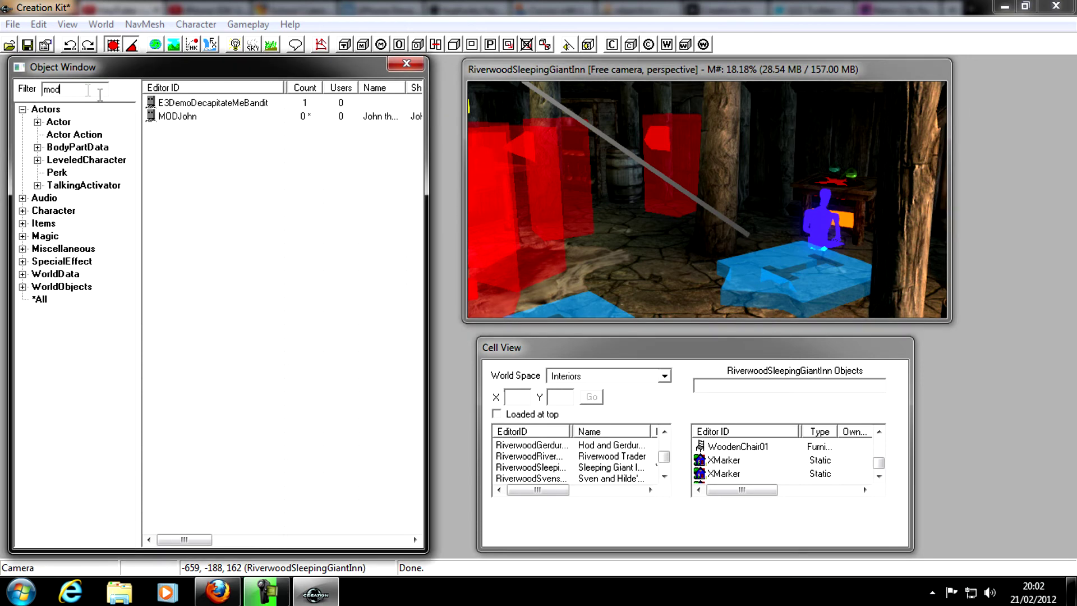
{"action": "left_click", "coordinate": [191, 117]}
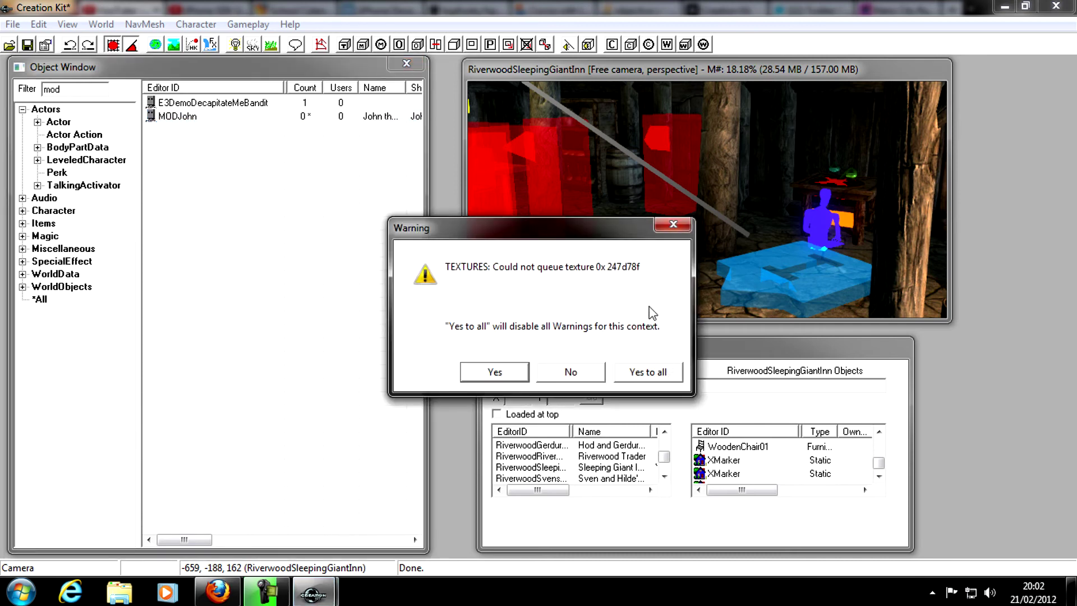
{"action": "left_click", "coordinate": [659, 372]}
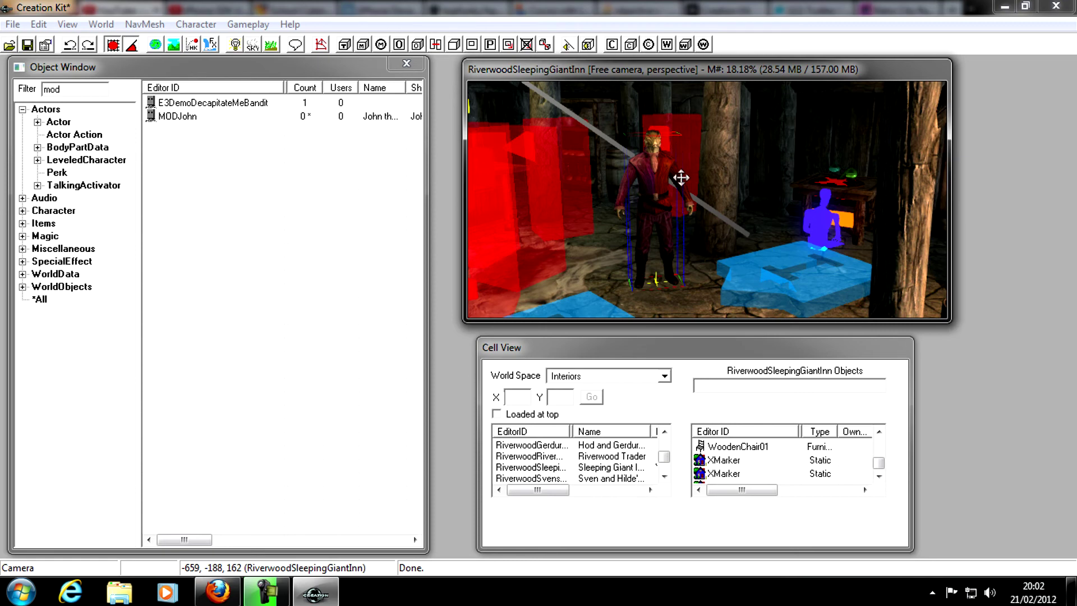
Save the plugin as John in the Skyrim Data folder as a TES Plugin File.
{"action": "left_click", "coordinate": [28, 45]}
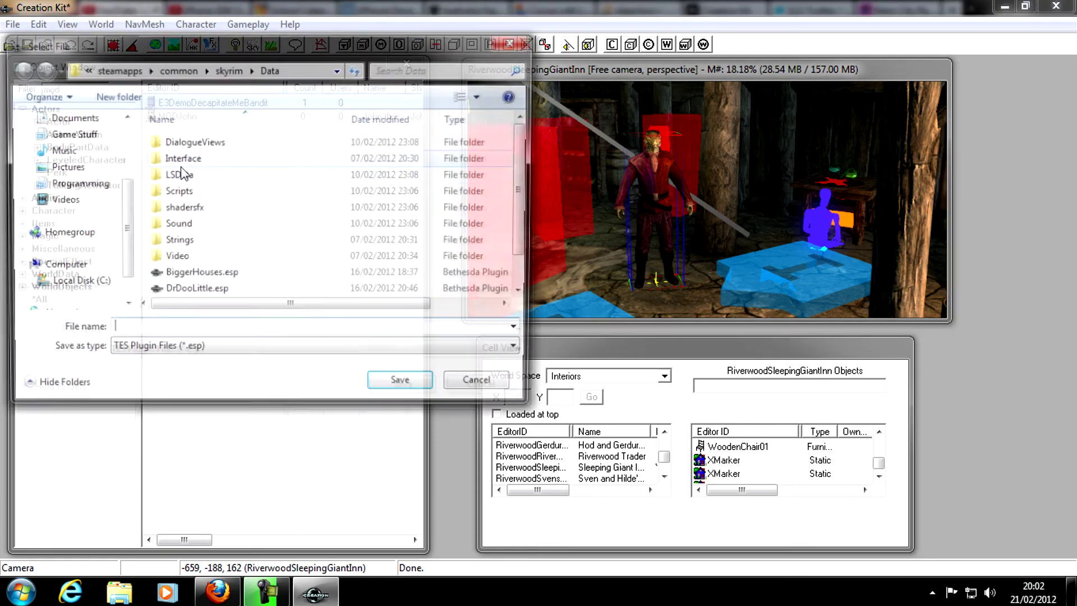
{"action": "type", "text": "J"}
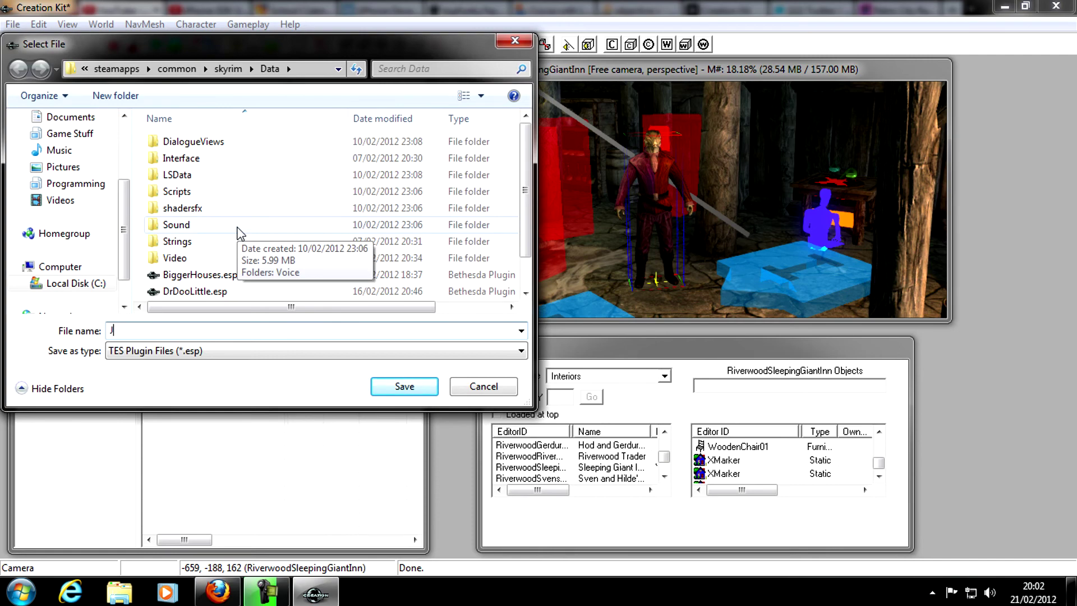
{"action": "type", "text": "ohn"}
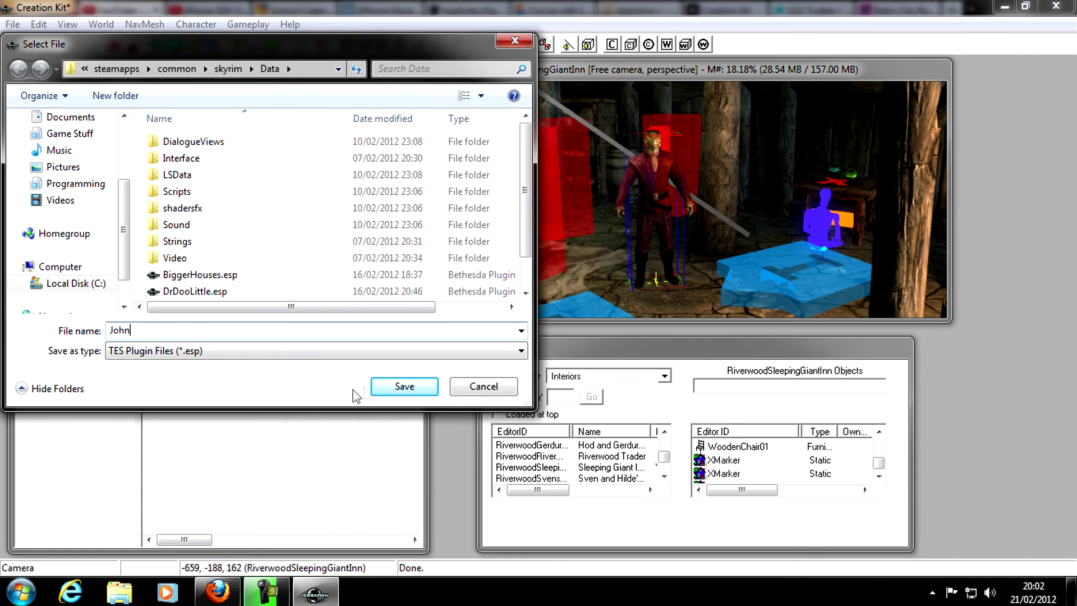
{"action": "left_click", "coordinate": [401, 393]}
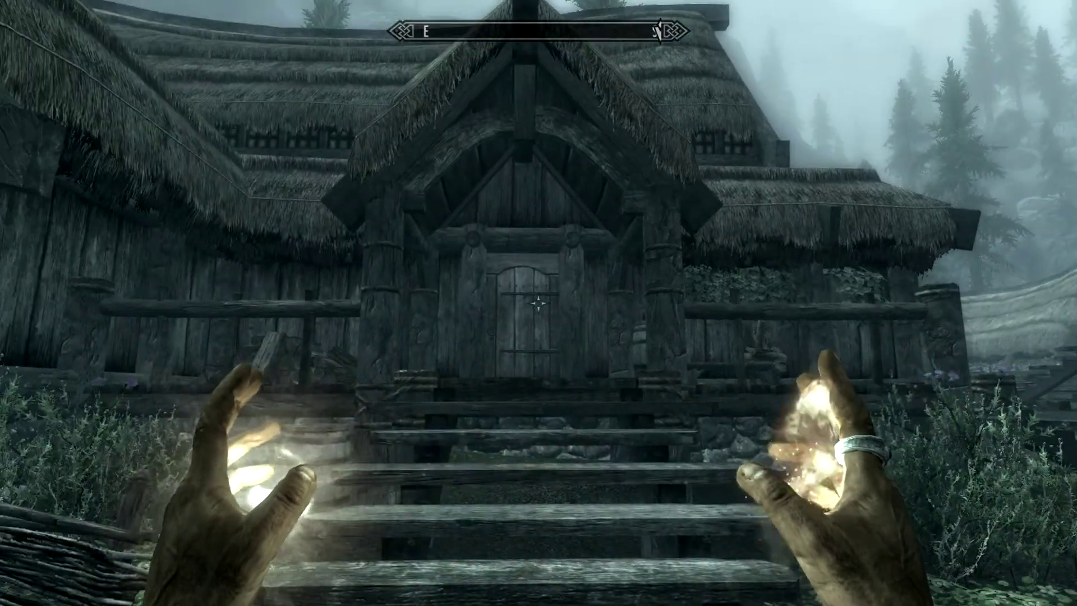
In Skyrim, enter the Sleeping Giant Inn and walk up to John the Armor Man at the table.
{"action": "key", "text": "w"}
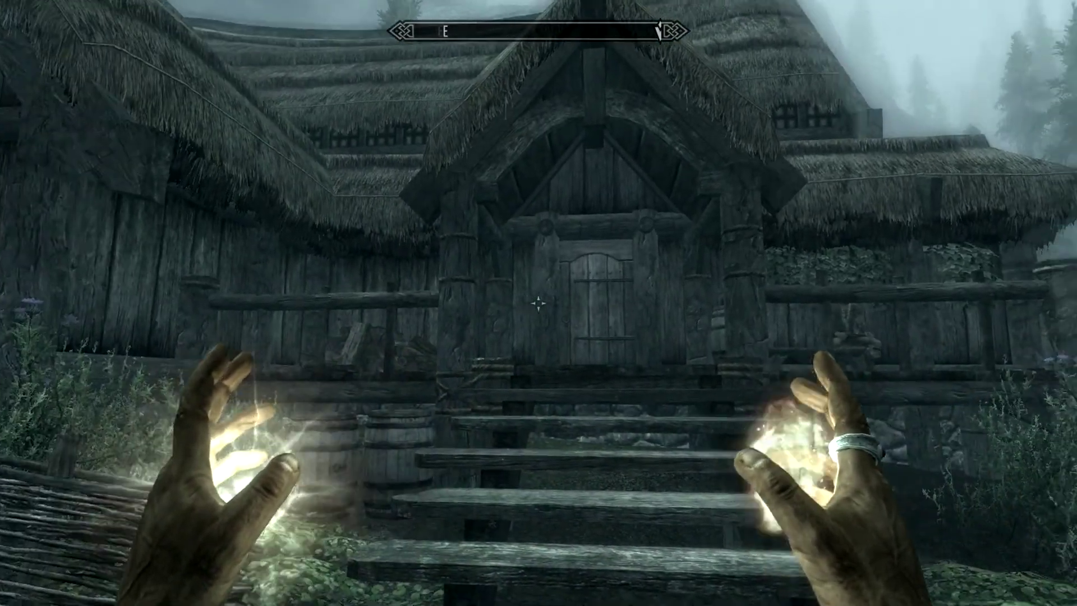
{"action": "key", "text": "w"}
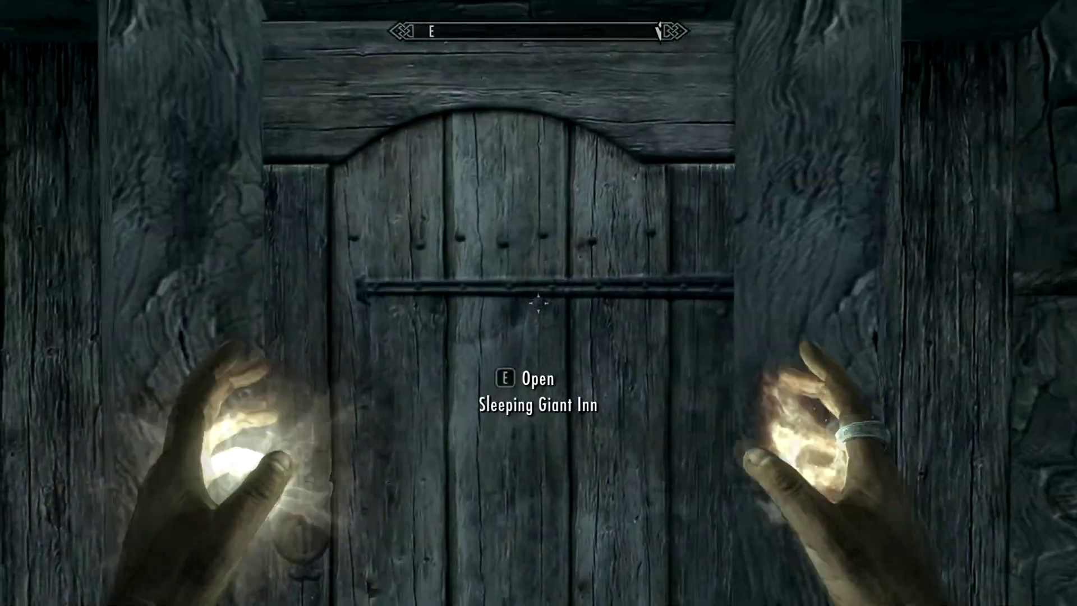
{"action": "key", "text": "e"}
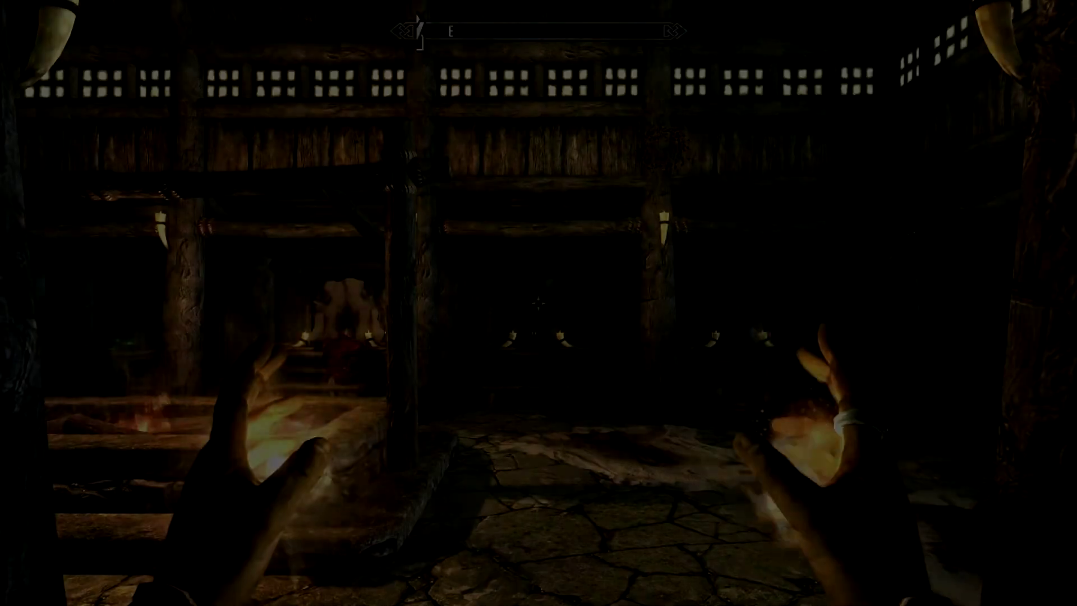
{"action": "key", "text": "w"}
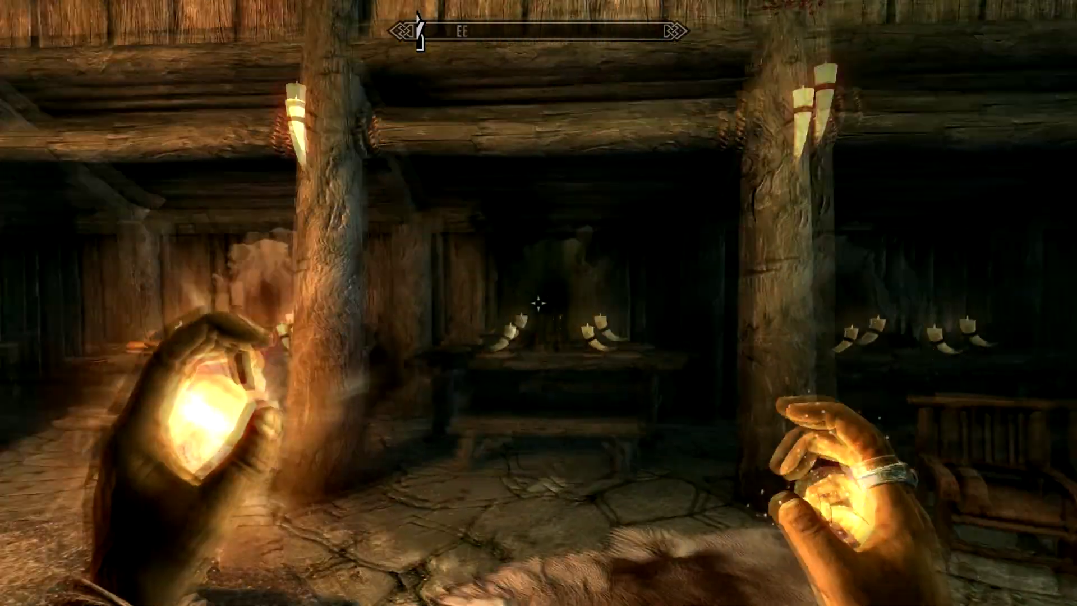
{"action": "key", "text": "w"}
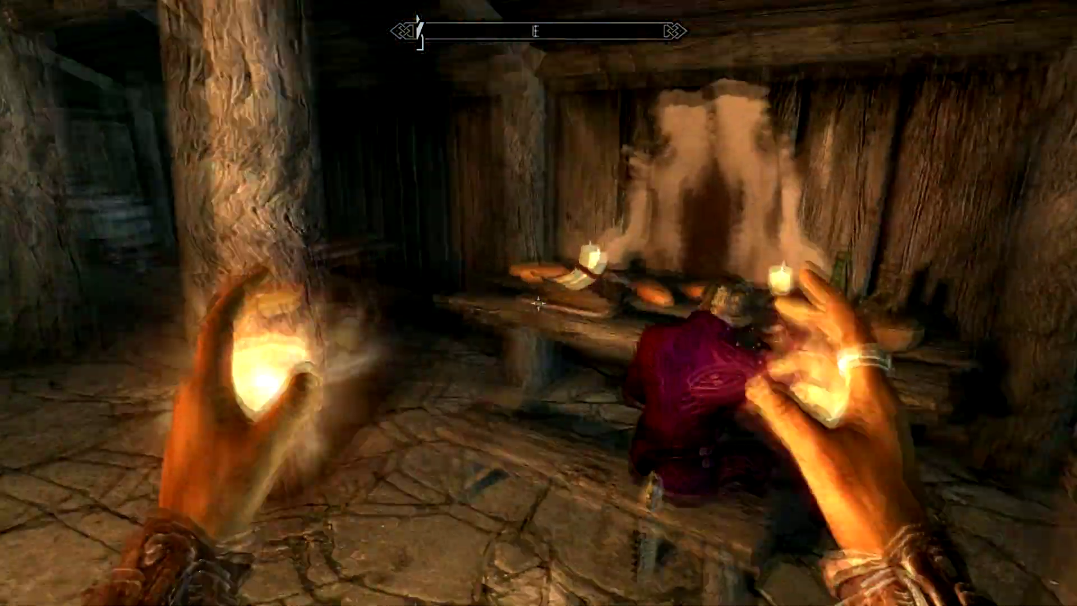
{"action": "key", "text": "s"}
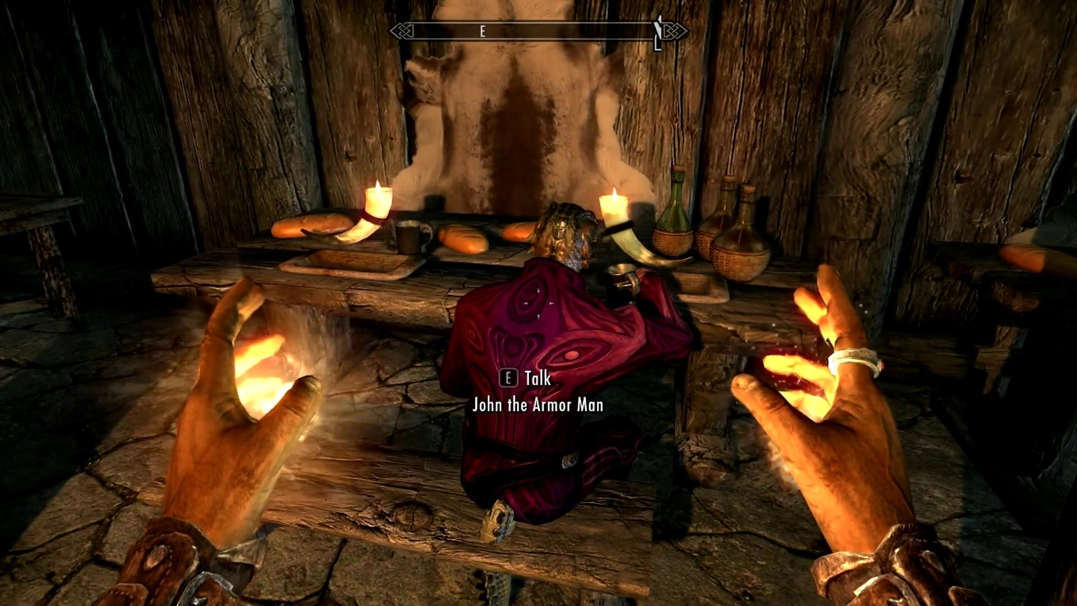
Ask John the Armor Man what he has for sale and examine the apparel he stocks.
{"action": "key", "text": "e"}
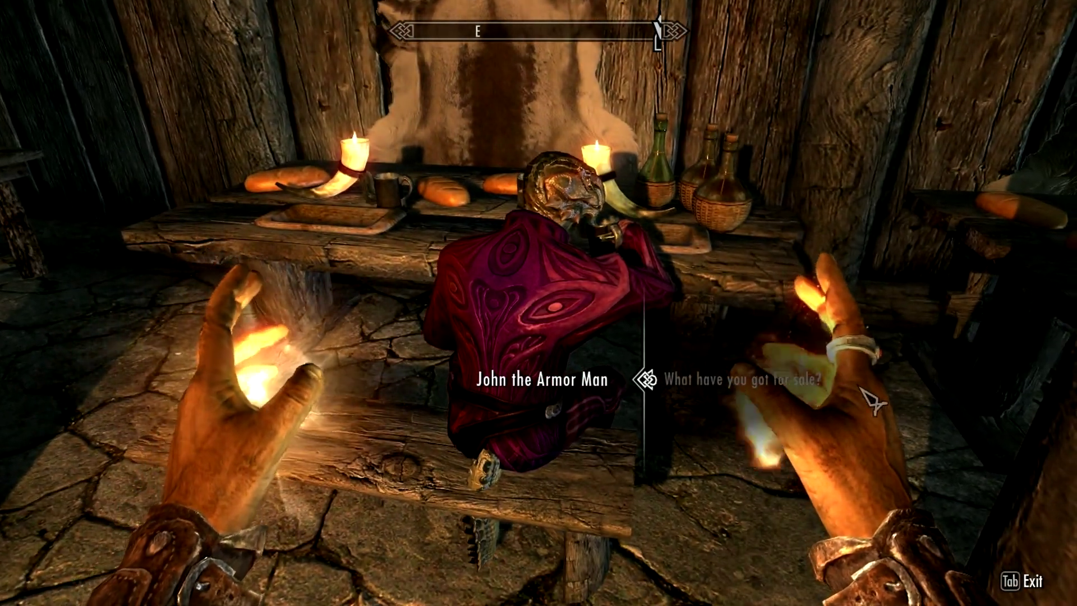
{"action": "left_click", "coordinate": [702, 386]}
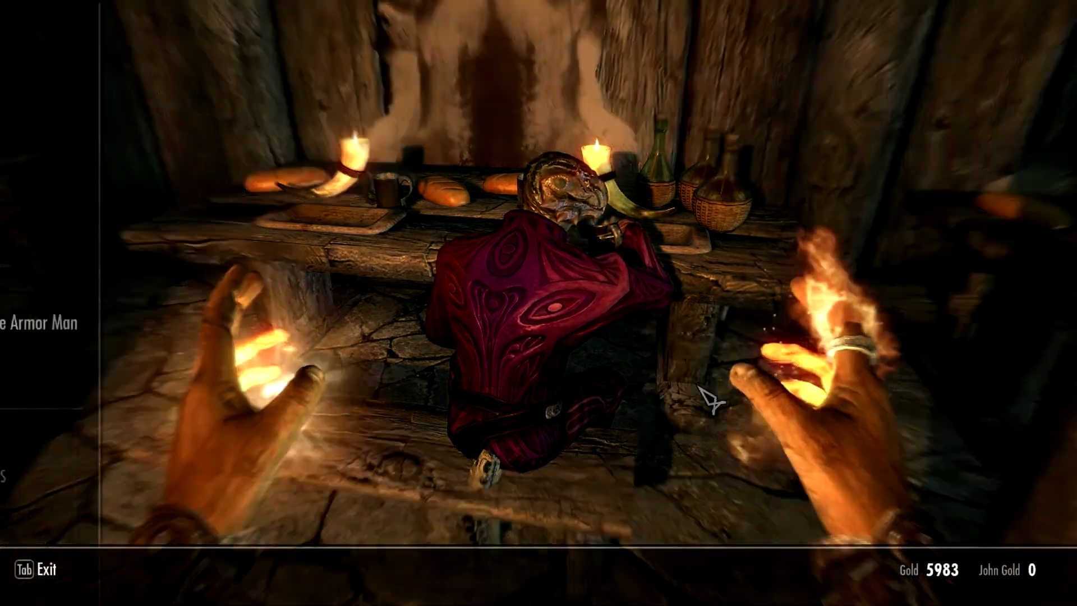
{"action": "left_click", "coordinate": [98, 385]}
{"action": "scroll", "coordinate": [331, 369], "scroll_direction": "down", "scroll_amount": 9}
{"action": "scroll", "coordinate": [331, 369], "scroll_direction": "down", "scroll_amount": 3}
{"action": "scroll", "coordinate": [331, 369], "scroll_direction": "up", "scroll_amount": 6}
{"action": "scroll", "coordinate": [330, 369], "scroll_direction": "up", "scroll_amount": 2}
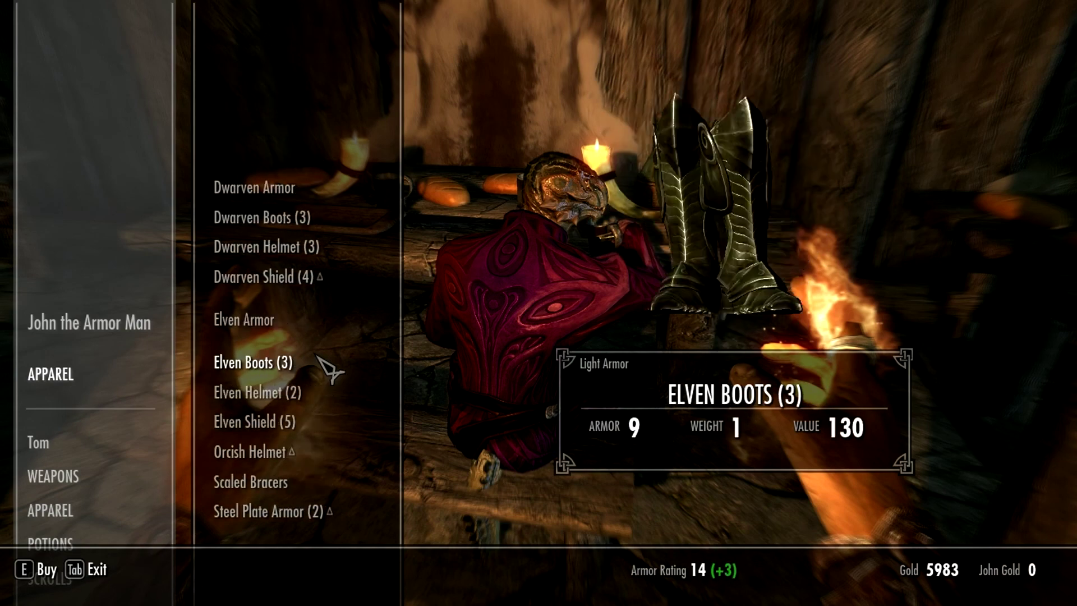
{"action": "scroll", "coordinate": [331, 369], "scroll_direction": "down", "scroll_amount": 3}
{"action": "scroll", "coordinate": [331, 369], "scroll_direction": "up", "scroll_amount": 3}
{"action": "scroll", "coordinate": [331, 369], "scroll_direction": "up", "scroll_amount": 5}
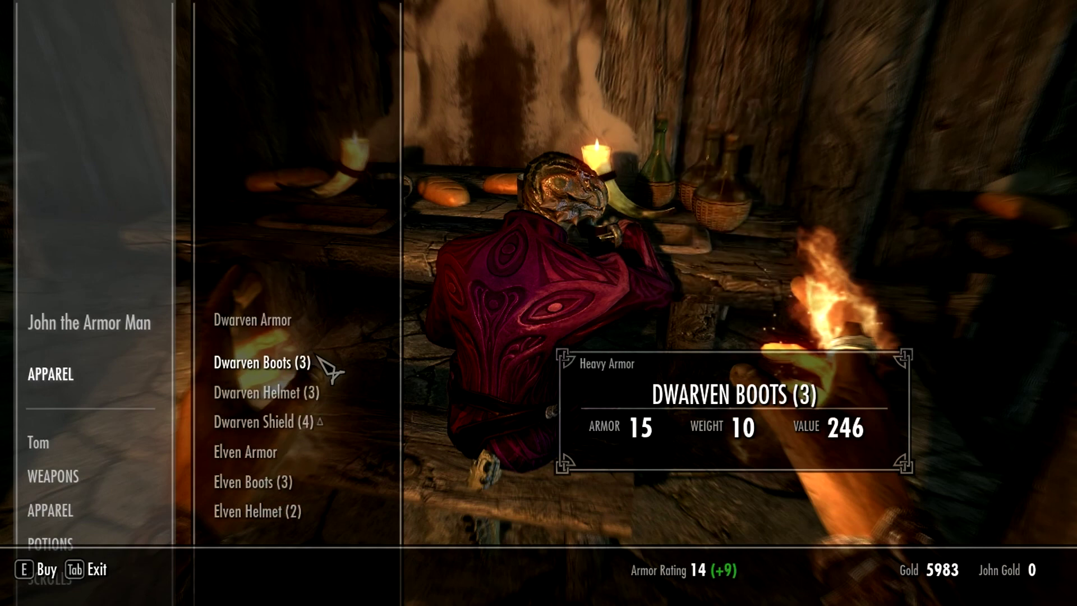
{"action": "scroll", "coordinate": [331, 369], "scroll_direction": "down", "scroll_amount": 1}
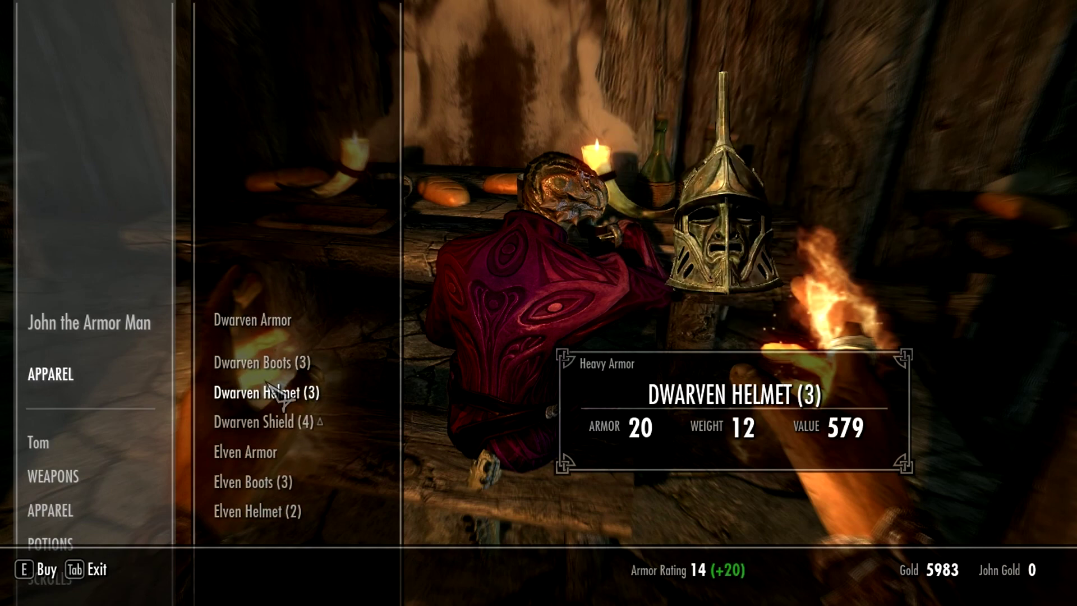
{"action": "scroll", "coordinate": [283, 399], "scroll_direction": "down", "scroll_amount": 2}
{"action": "scroll", "coordinate": [261, 392], "scroll_direction": "down", "scroll_amount": 3}
{"action": "scroll", "coordinate": [264, 393], "scroll_direction": "up", "scroll_amount": 2}
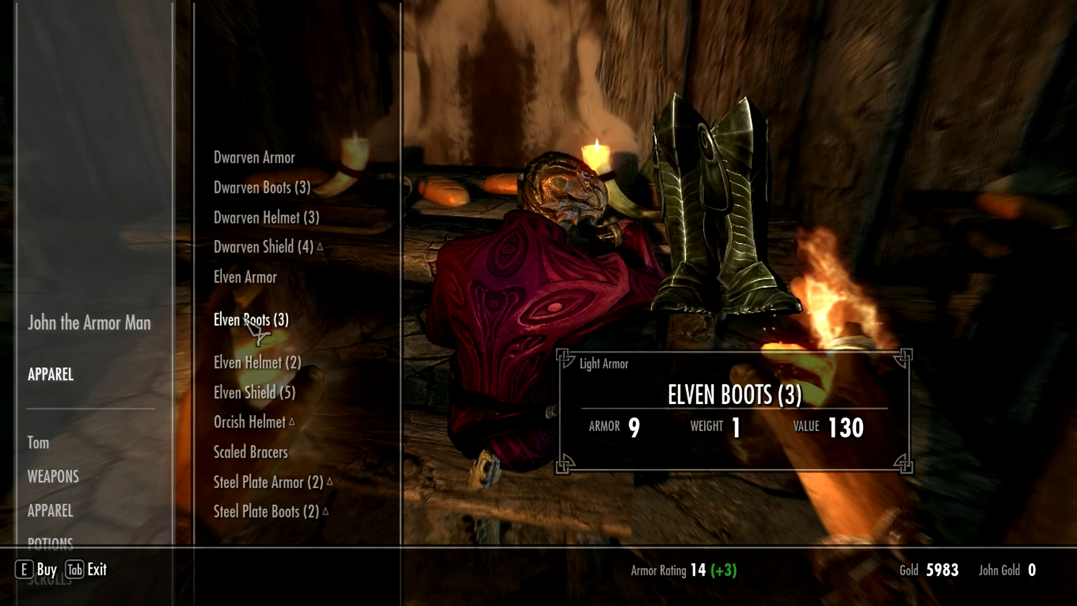
Buy Dwarven Armor, Dwarven Boots, a Dwarven Helmet and a Dwarven Shield from the merchant, and end the trade.
{"action": "scroll", "coordinate": [253, 359], "scroll_direction": "down", "scroll_amount": 6}
{"action": "scroll", "coordinate": [249, 328], "scroll_direction": "down", "scroll_amount": 1}
{"action": "scroll", "coordinate": [250, 328], "scroll_direction": "up", "scroll_amount": 10}
{"action": "scroll", "coordinate": [260, 236], "scroll_direction": "up", "scroll_amount": 1}
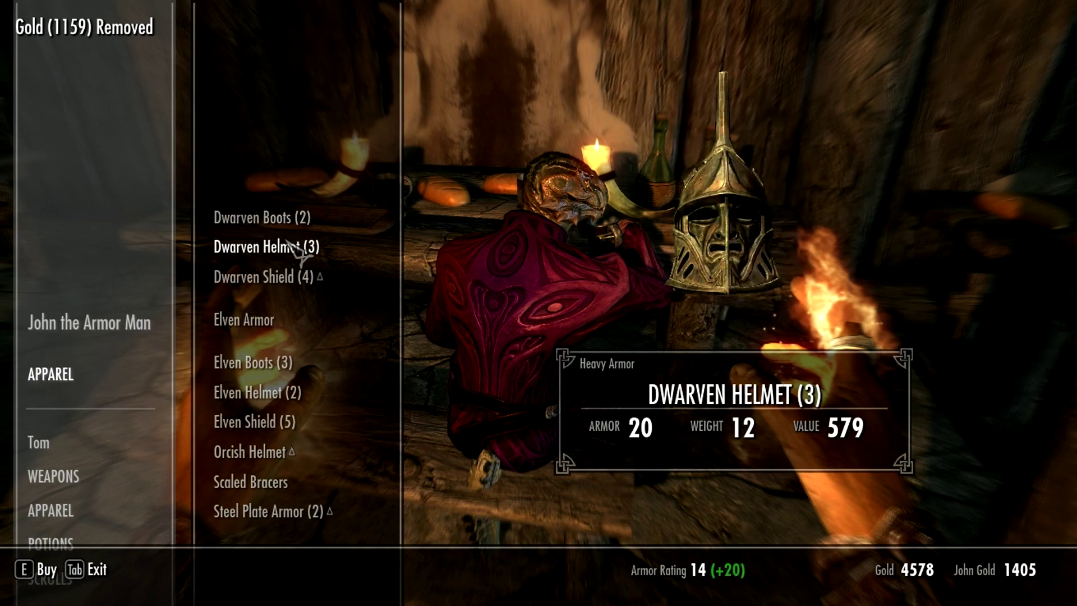
{"action": "key", "text": "Up"}
{"action": "key", "text": "e"}
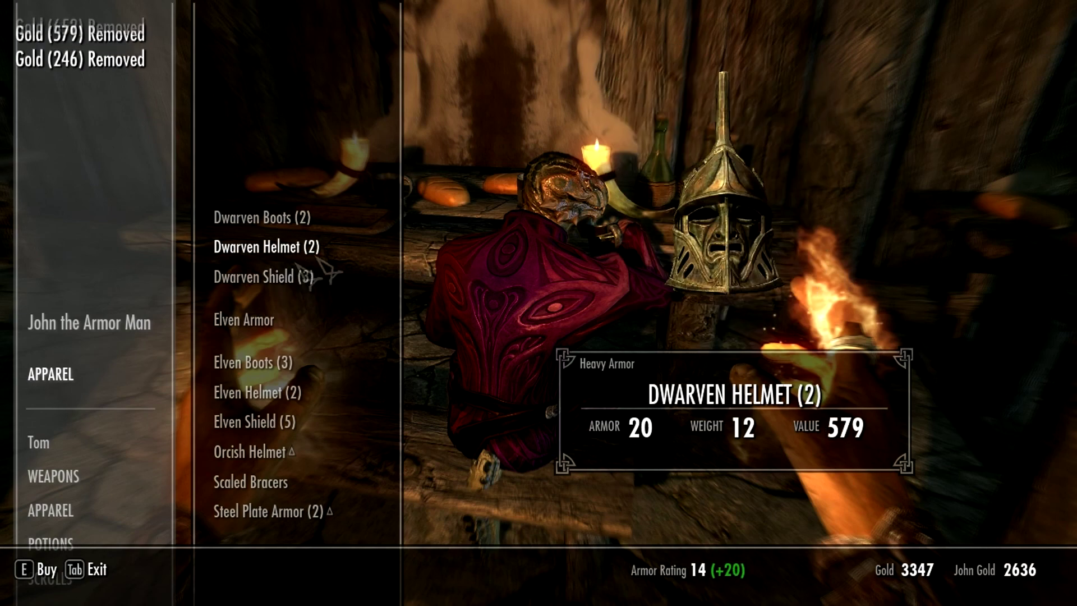
{"action": "key", "text": "Tab"}
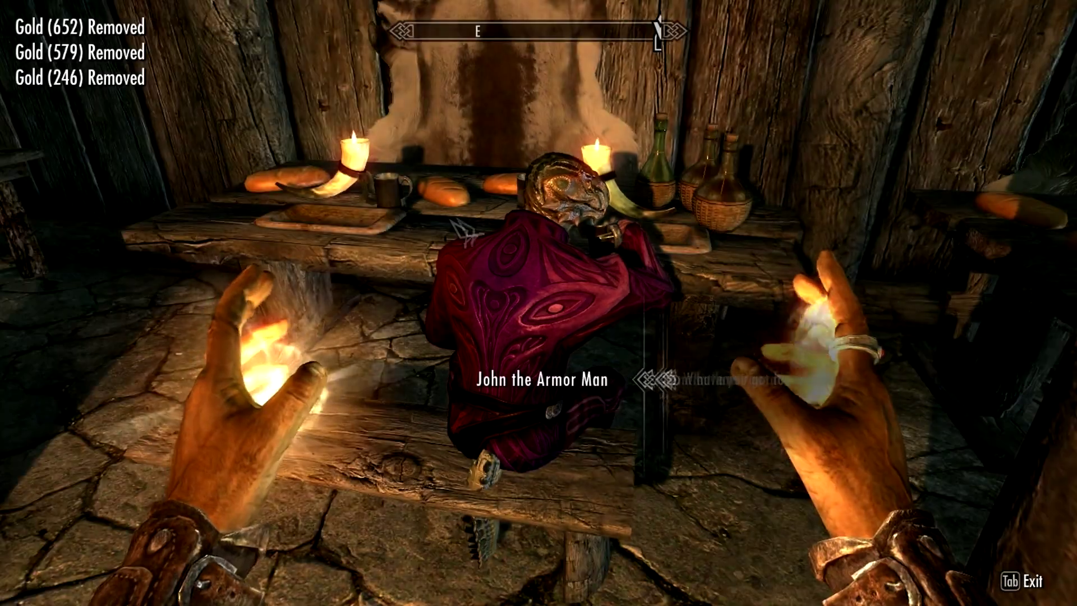
{"action": "key", "text": "a"}
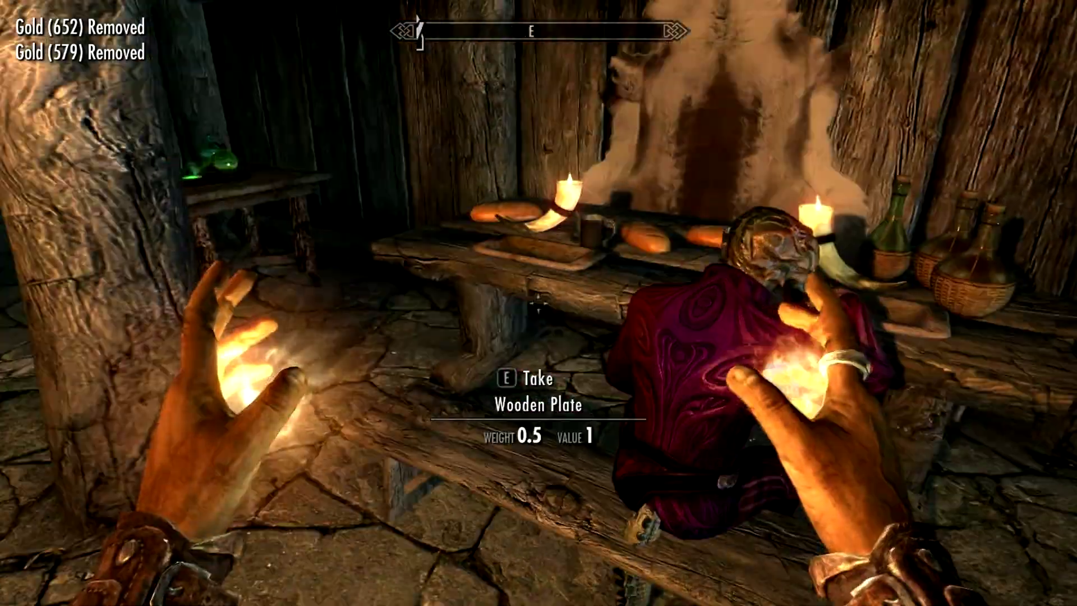
{"action": "key", "text": "a"}
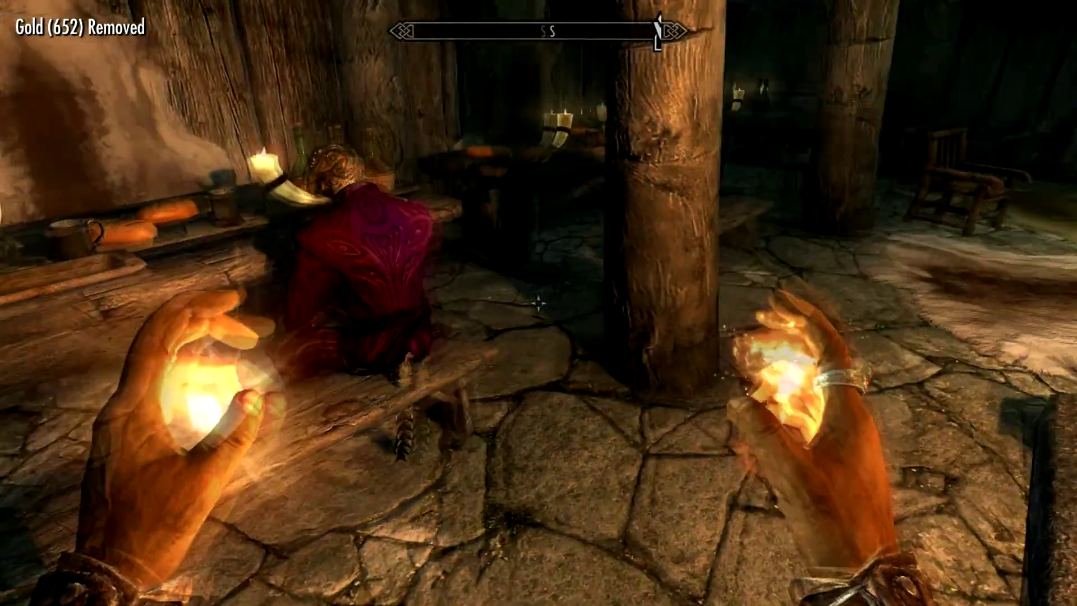
{"action": "key", "text": "w"}
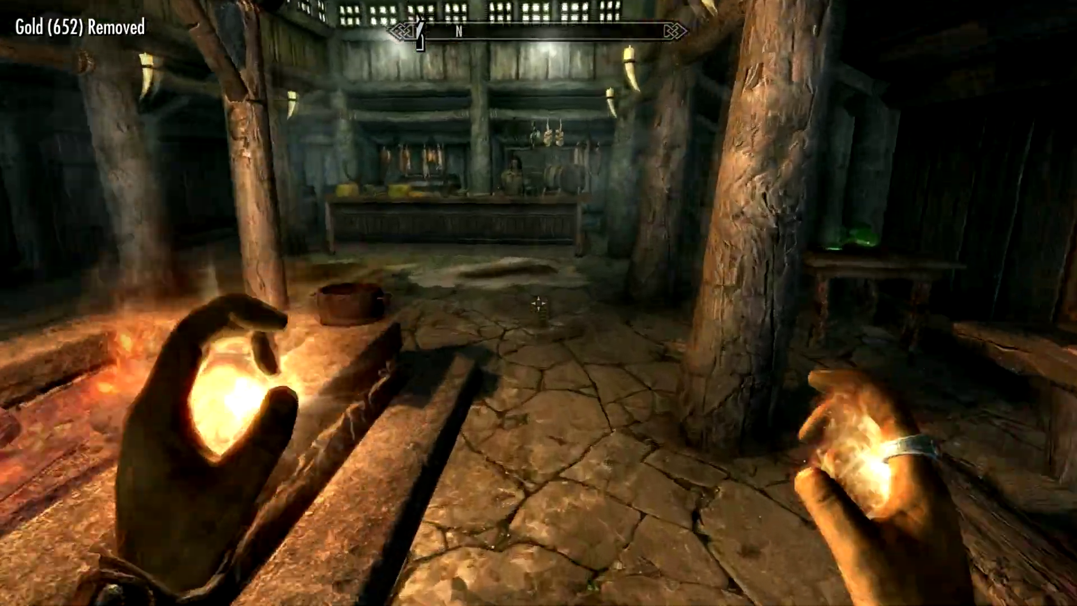
{"action": "key", "text": "s"}
{"action": "key", "text": "w"}
{"action": "key", "text": "s"}
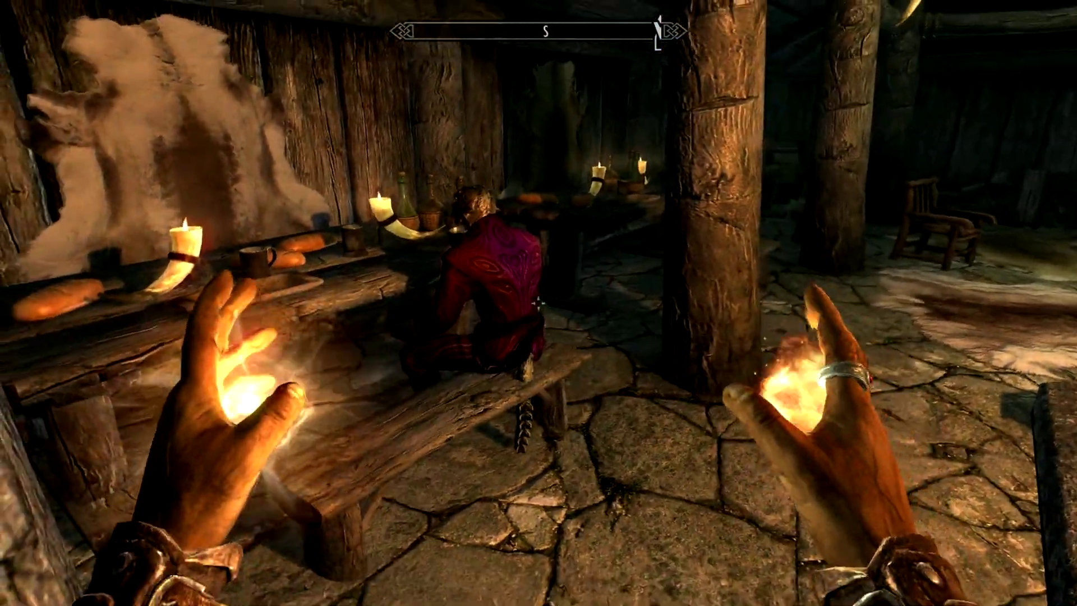
{"action": "key", "text": "w"}
{"action": "key", "text": "s"}
{"action": "key", "text": "w"}
{"action": "key", "text": "s"}
{"action": "key", "text": "w"}
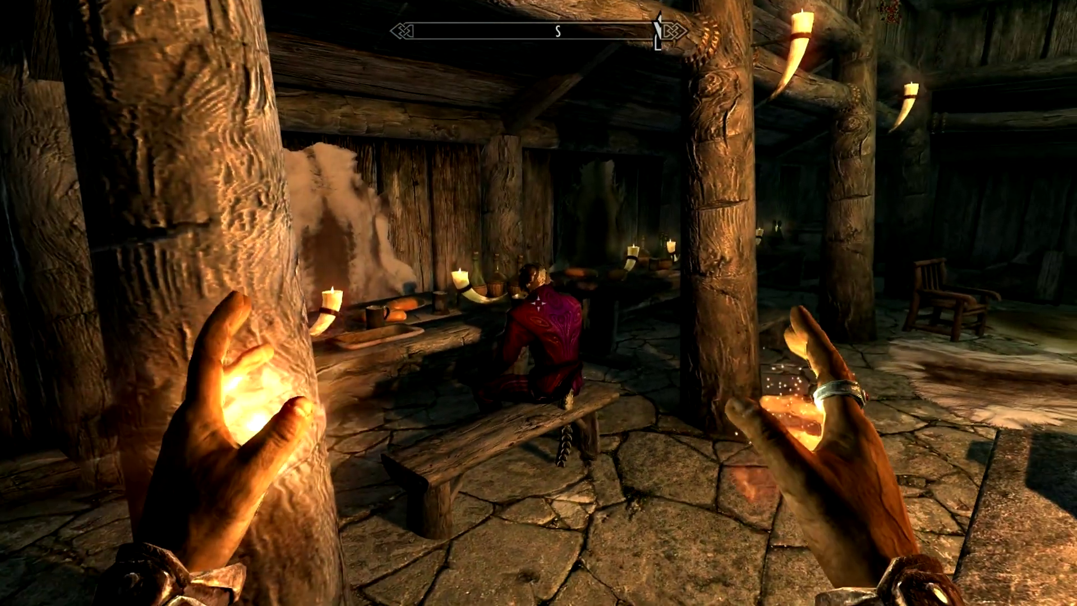
{"action": "key", "text": "s"}
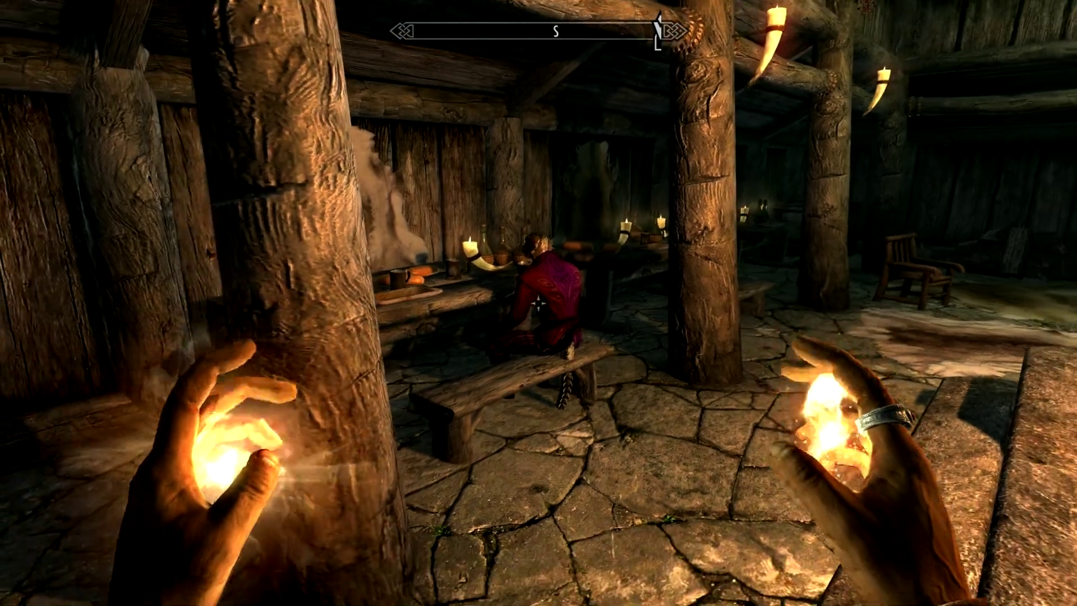
Attack John the Armor Man at the table with the fire spells from both hands until he is killed.
{"action": "key", "text": "w"}
{"action": "right_click", "coordinate": [538, 303]}
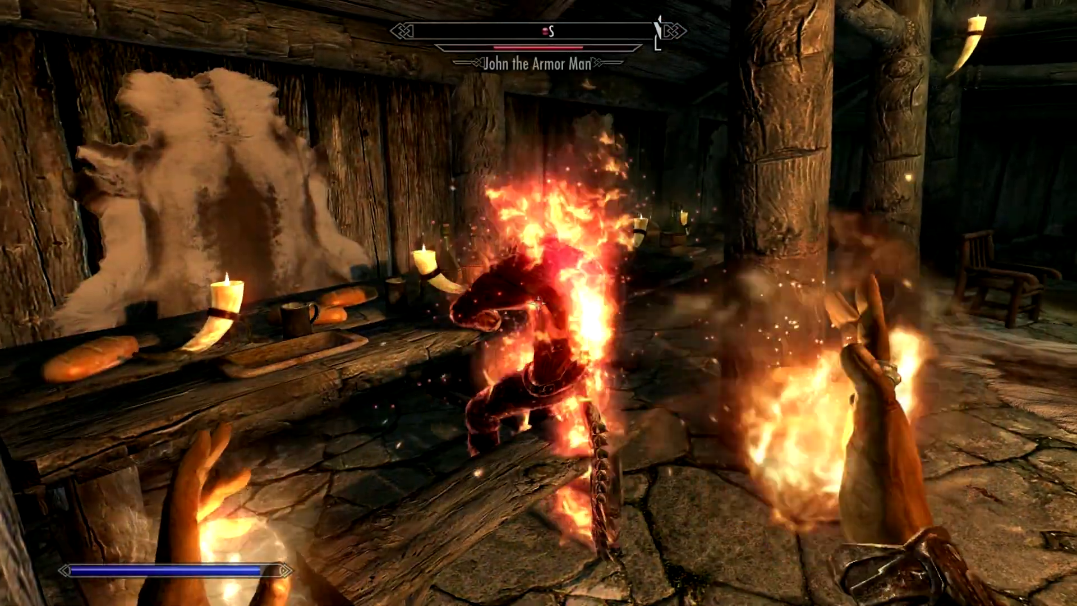
{"action": "left_click", "coordinate": [539, 302]}
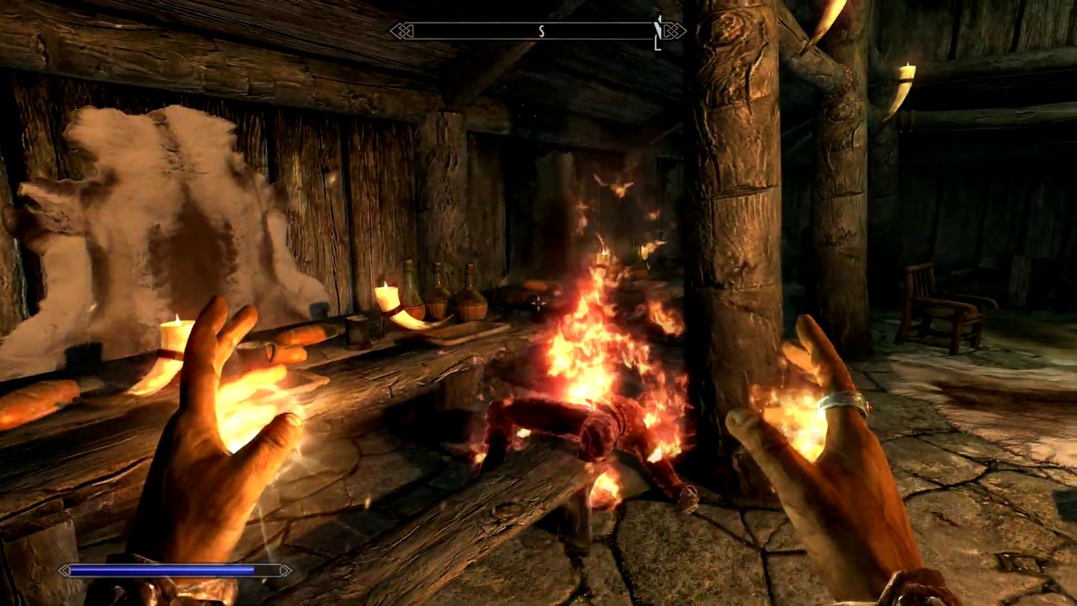